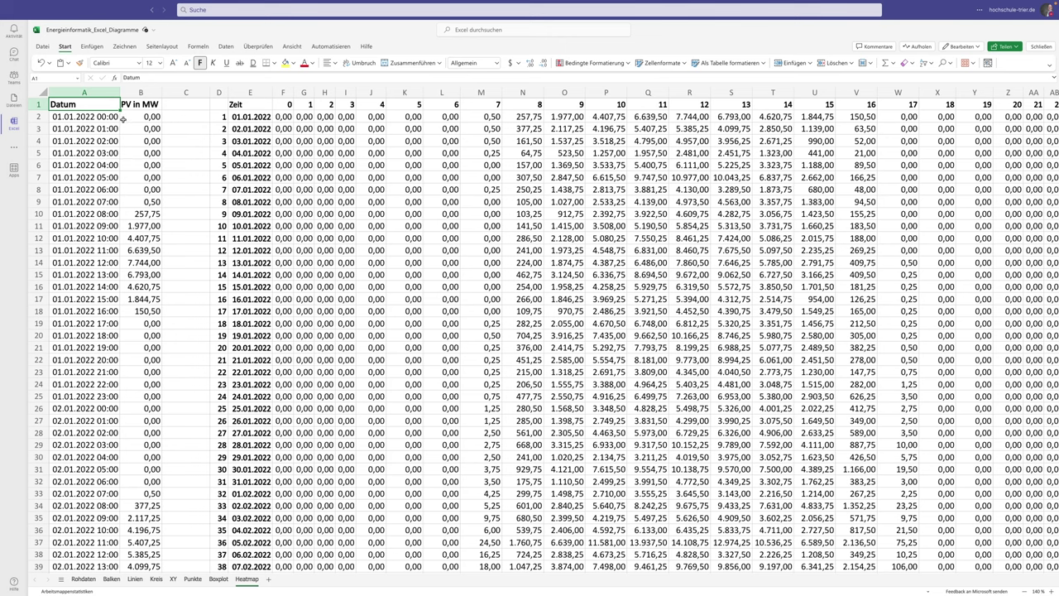
# Step: Inspect the INDEX formula in F2 of the PV matrix without changing it
pyautogui.scroll(-1, 145, 165)
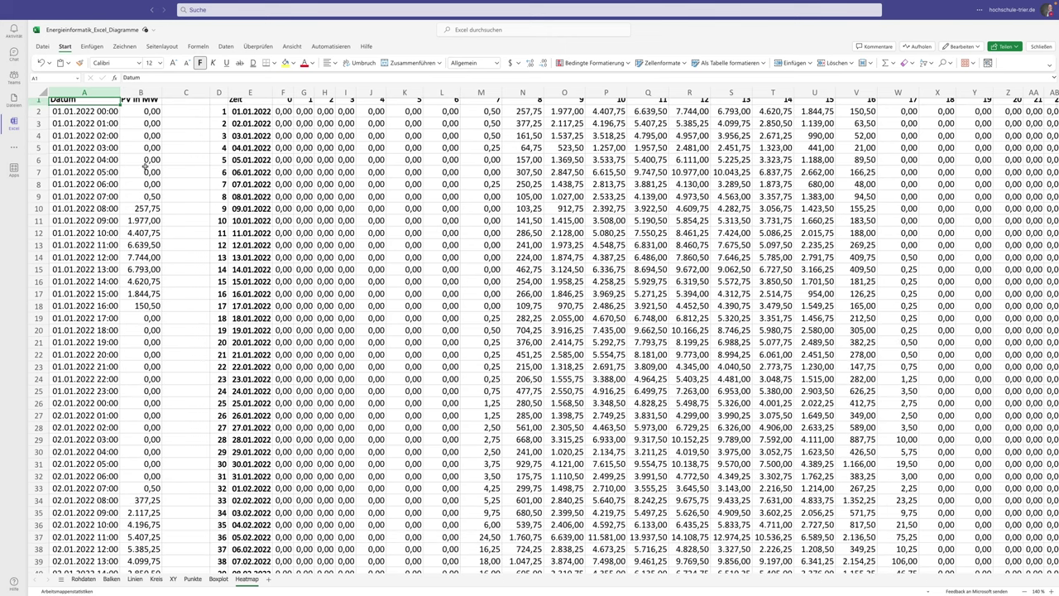
pyautogui.scroll(1, 145, 165)
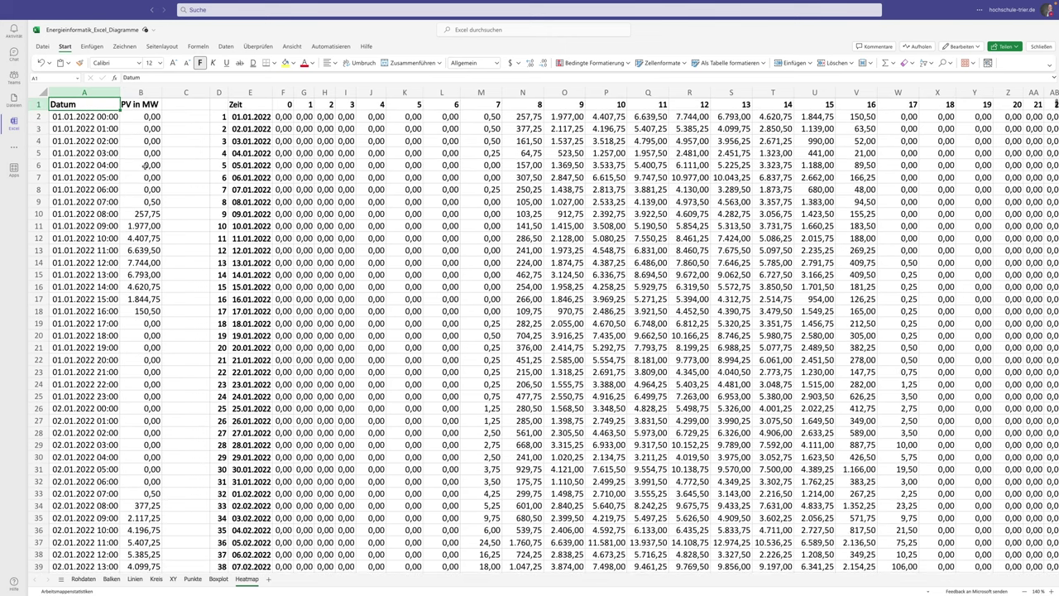
pyautogui.click(284, 117)
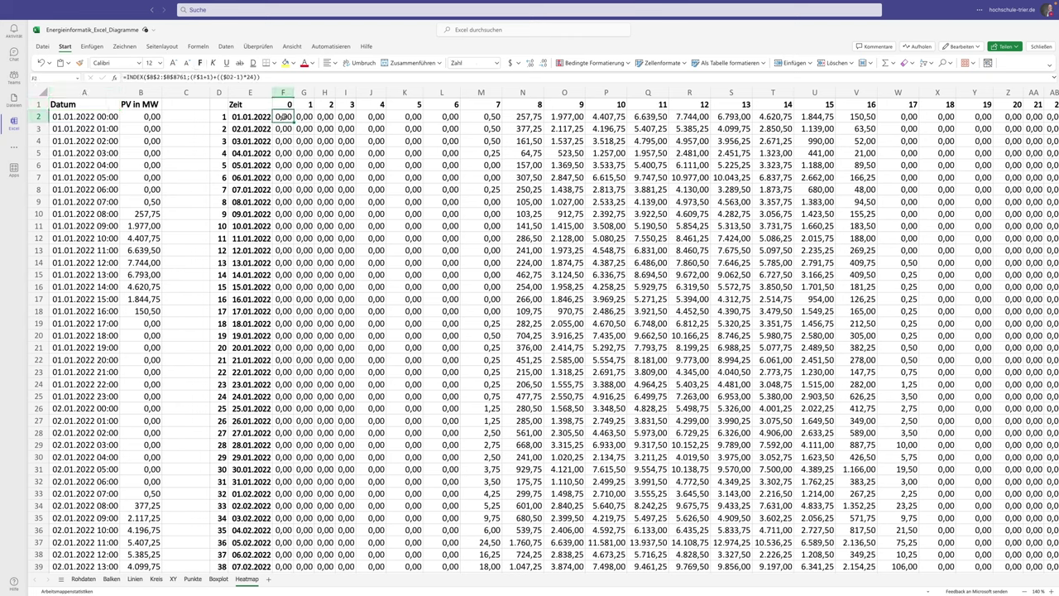
pyautogui.doubleClick(284, 116)
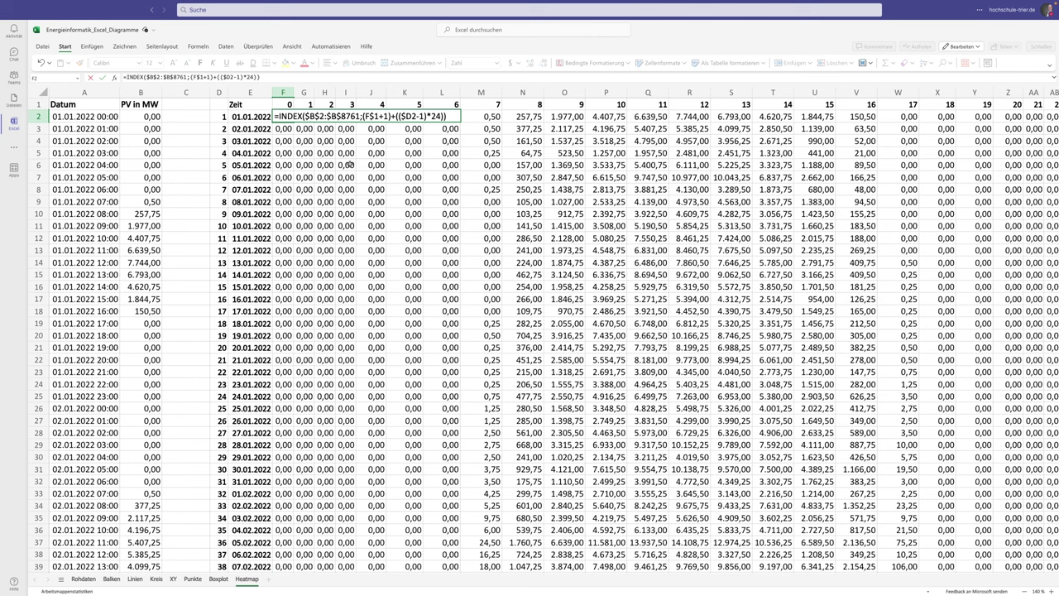
pyautogui.hotkey('ctrl', 'Return')
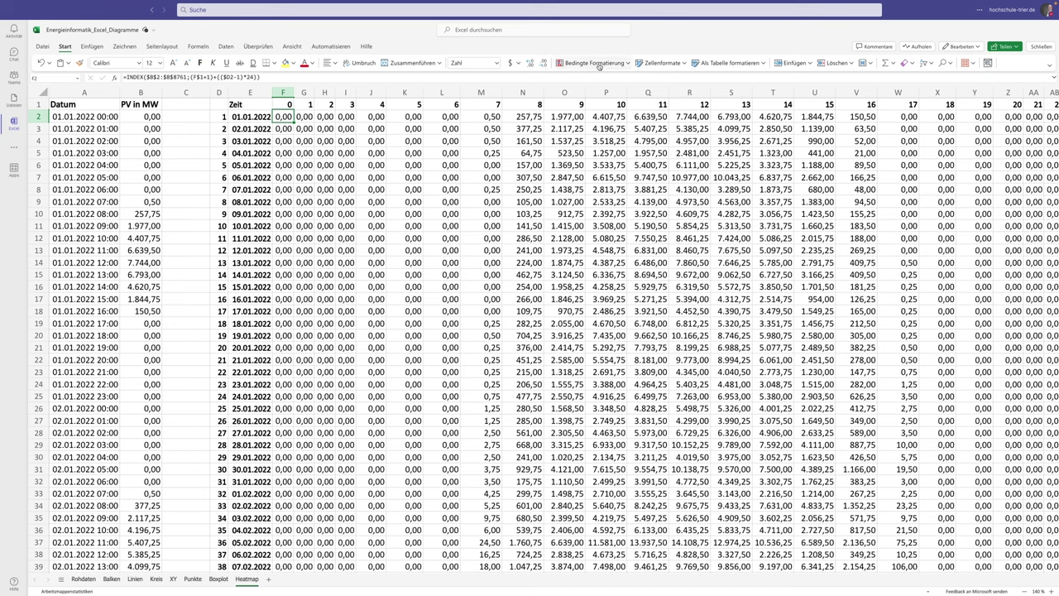
# Step: Leave the conditional formatting options unused and switch to the Rohdaten sheet
pyautogui.click(628, 64)
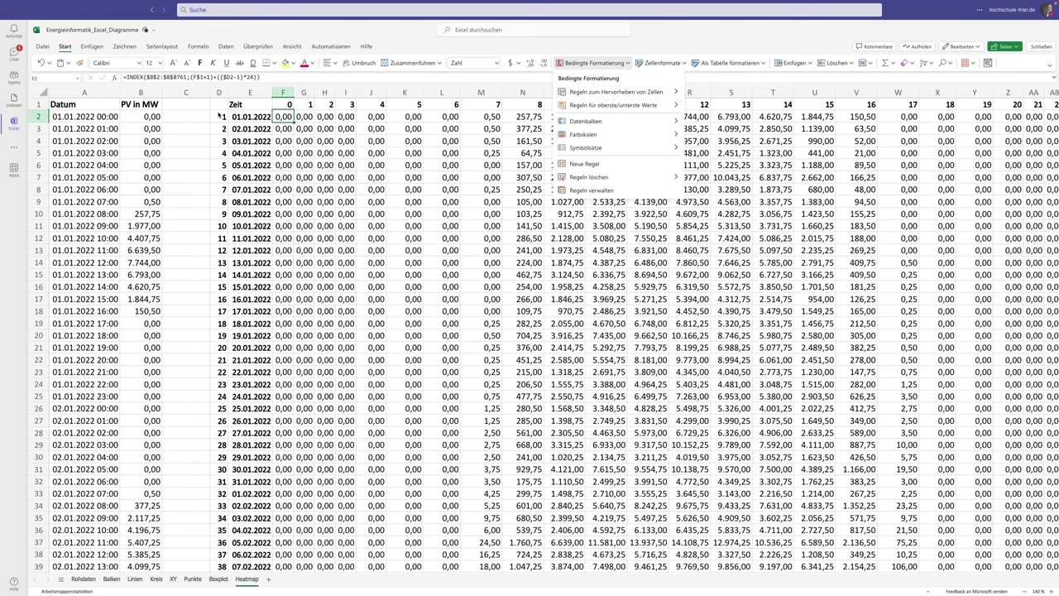
pyautogui.click(284, 117)
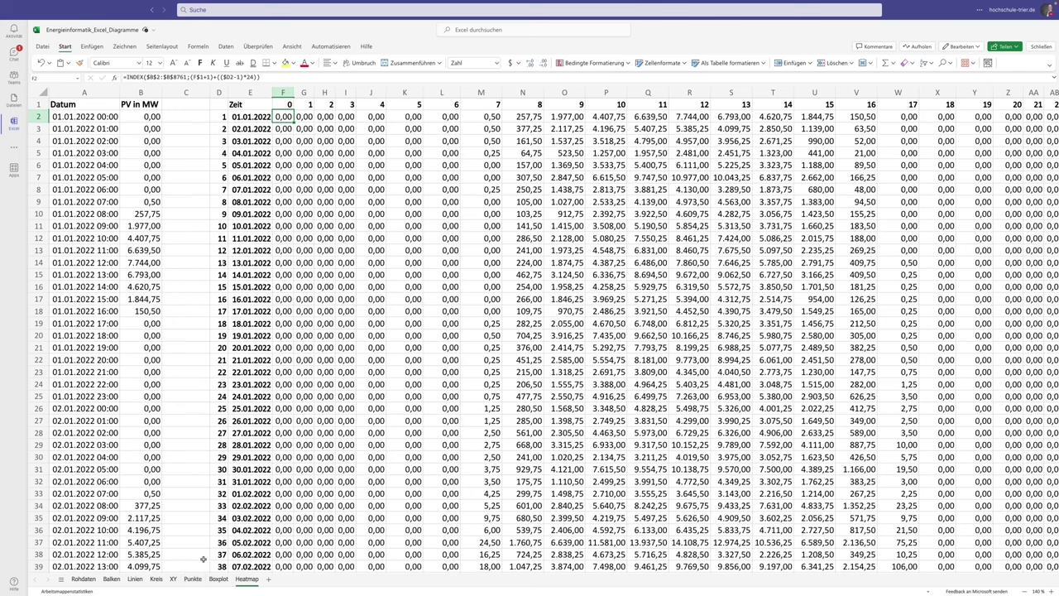
pyautogui.click(82, 580)
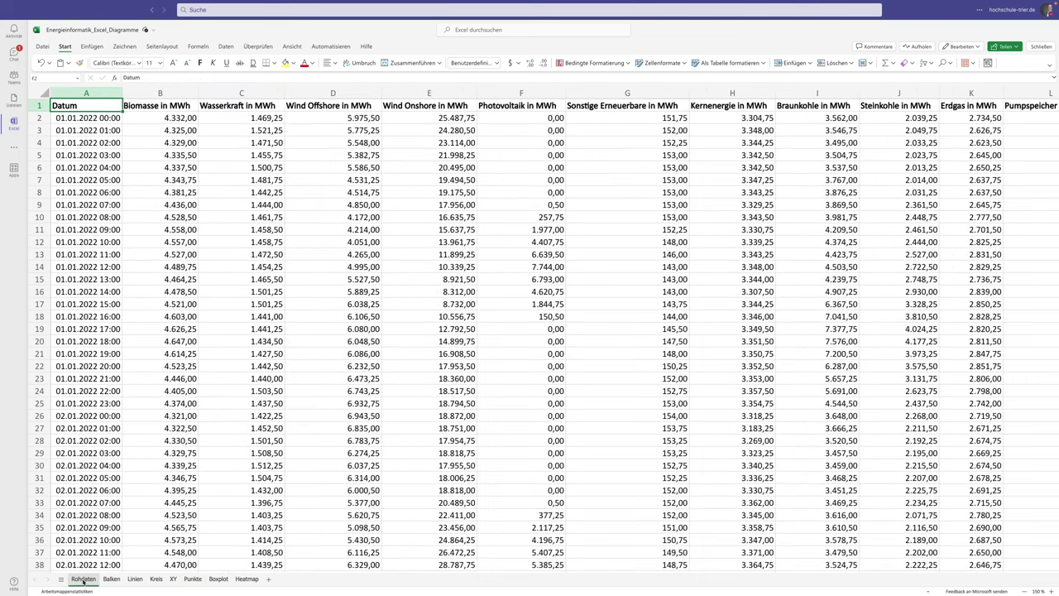
# Step: Give the Biomasse values from B2 to the last row green gradient data bars
pyautogui.click(160, 118)
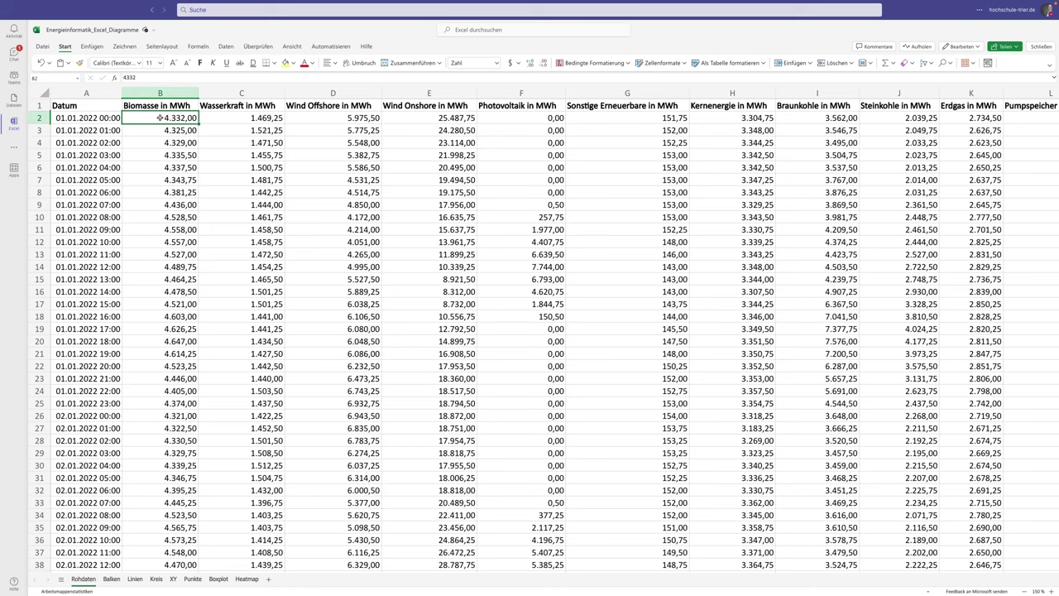
pyautogui.hotkey('ctrl', 'shift', 'Down')
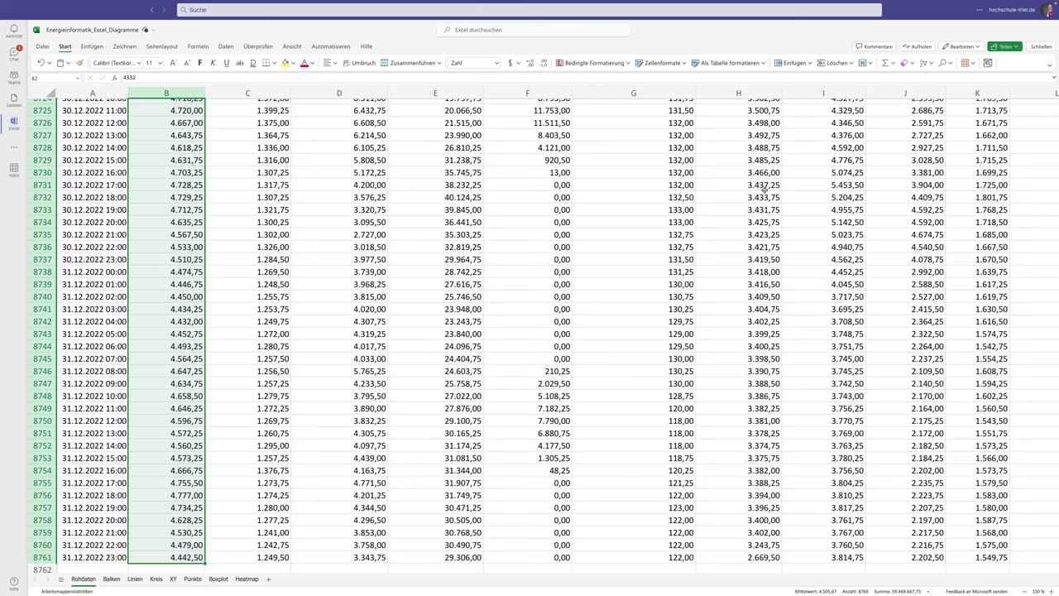
pyautogui.click(593, 63)
pyautogui.moveTo(586, 121)
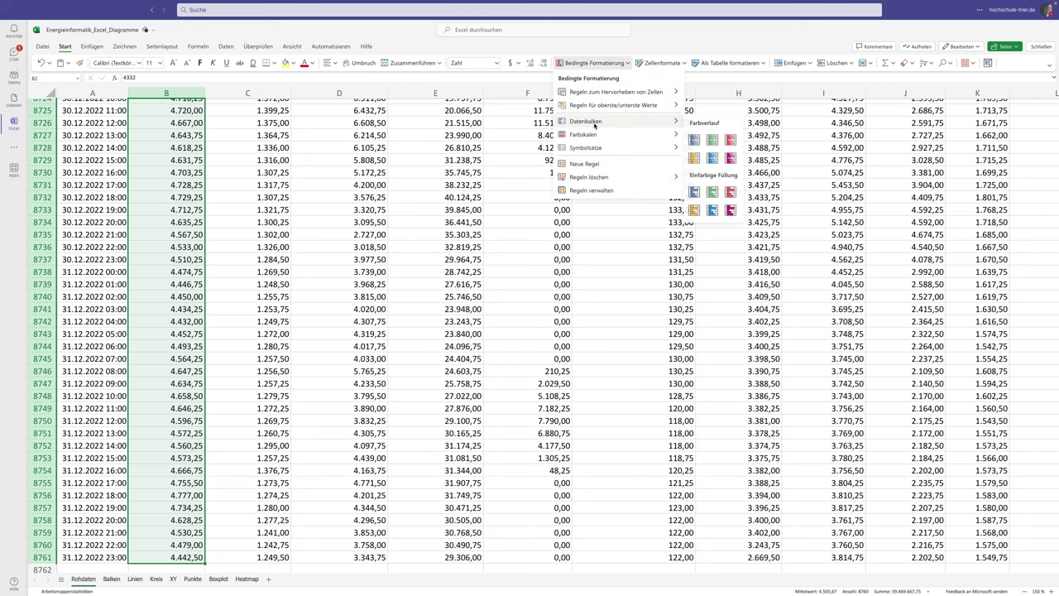
pyautogui.click(712, 141)
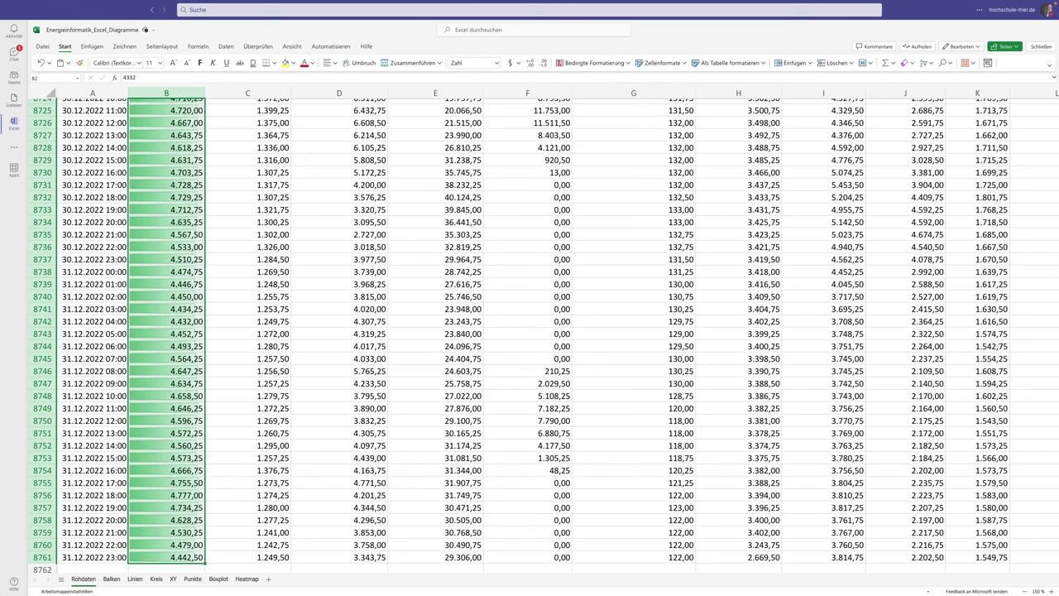
pyautogui.click(246, 183)
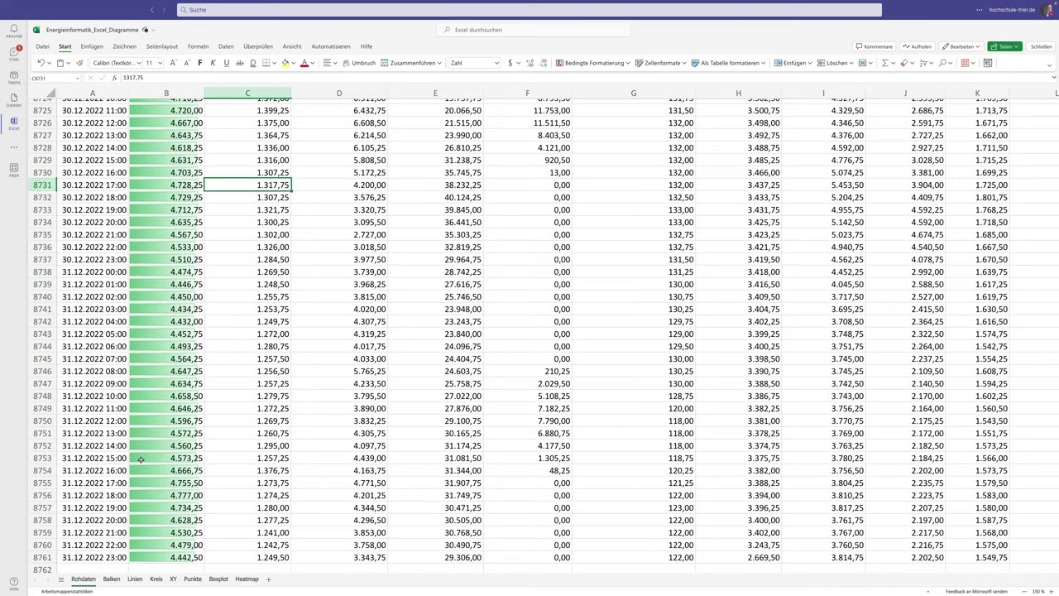
# Step: Scroll back to the top of the Rohdaten data to view the new bars
pyautogui.scroll(5, 171, 457)
pyautogui.scroll(8, 170, 457)
pyautogui.scroll(8, 170, 457)
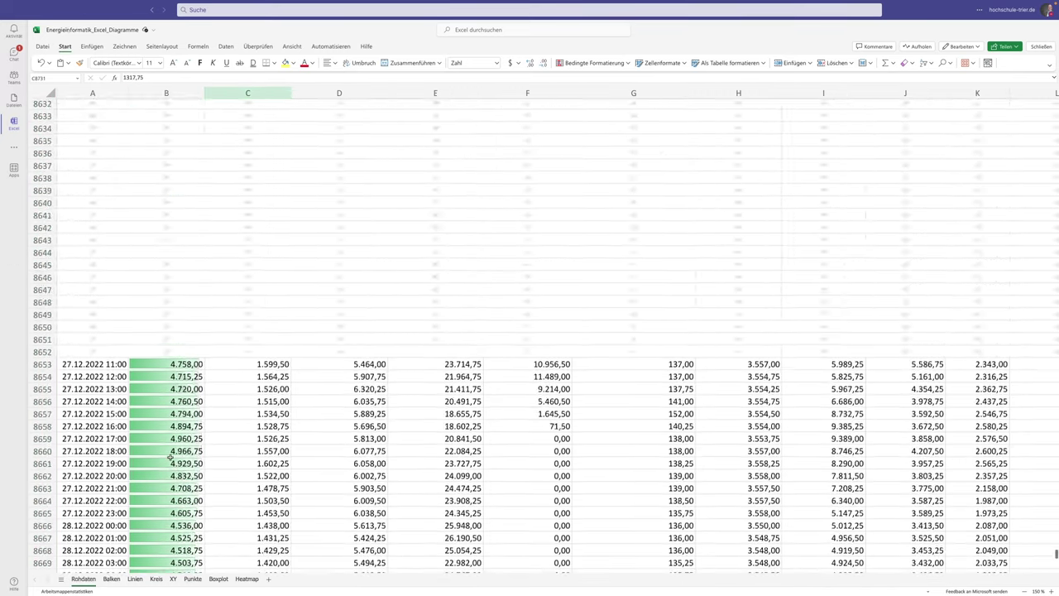
pyautogui.scroll(8, 171, 457)
pyautogui.scroll(15, 171, 457)
pyautogui.scroll(5, 170, 457)
pyautogui.scroll(12, 171, 457)
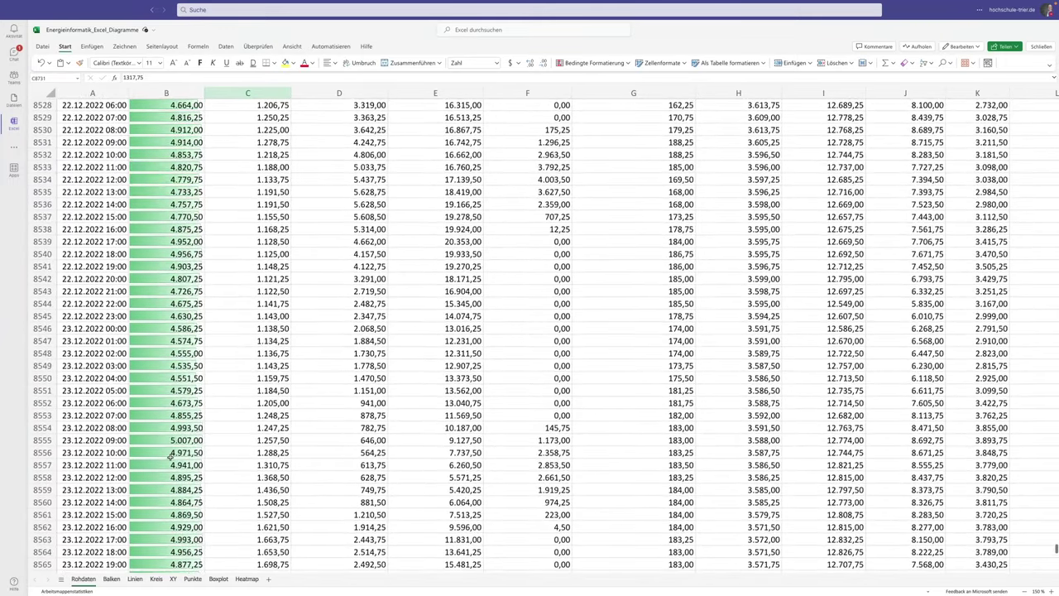
pyautogui.scroll(18, 171, 457)
pyautogui.scroll(20, 171, 457)
pyautogui.scroll(17, 170, 457)
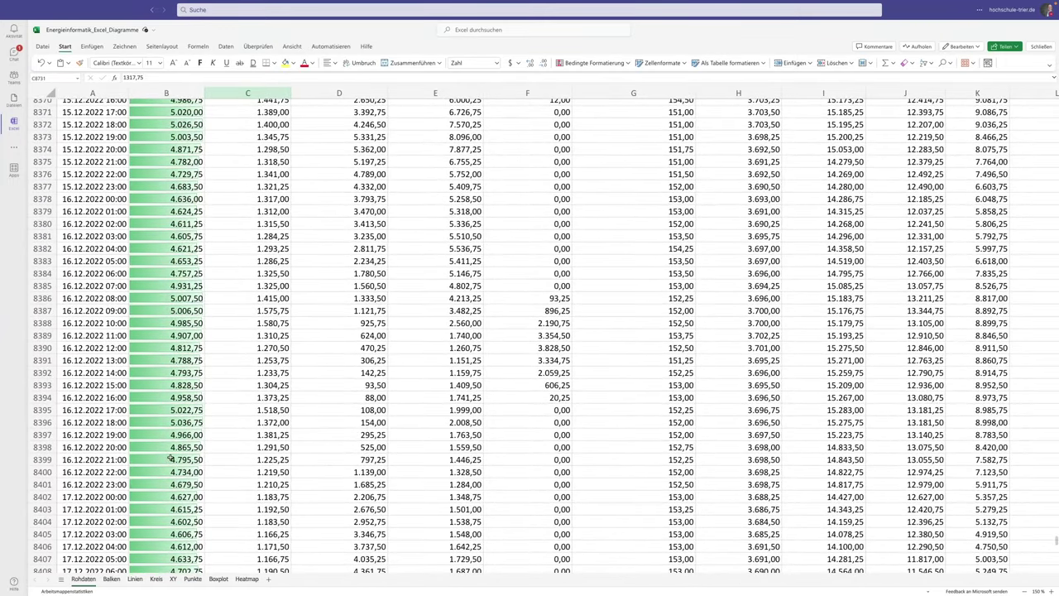
pyautogui.scroll(18, 169, 459)
pyautogui.scroll(16, 170, 458)
pyautogui.scroll(20, 170, 457)
pyautogui.scroll(12, 170, 457)
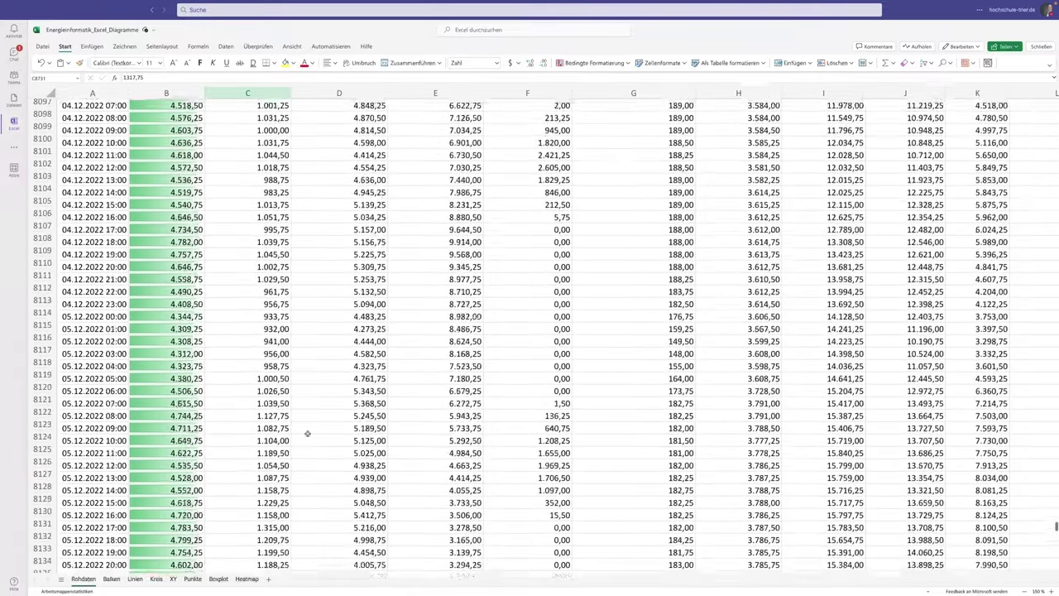
pyautogui.scroll(4, 170, 457)
pyautogui.scroll(2, 169, 457)
pyautogui.moveTo(1055, 526); pyautogui.dragTo(1055, 101)
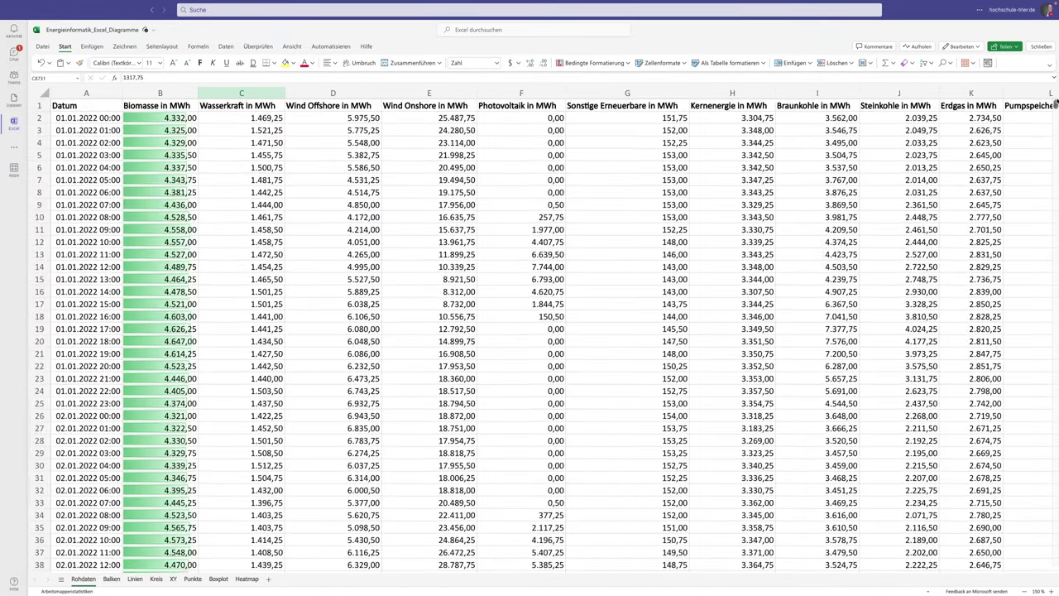
# Step: Give the Wind Onshore values from E2 to the last row solid blue data bars
pyautogui.click(322, 117)
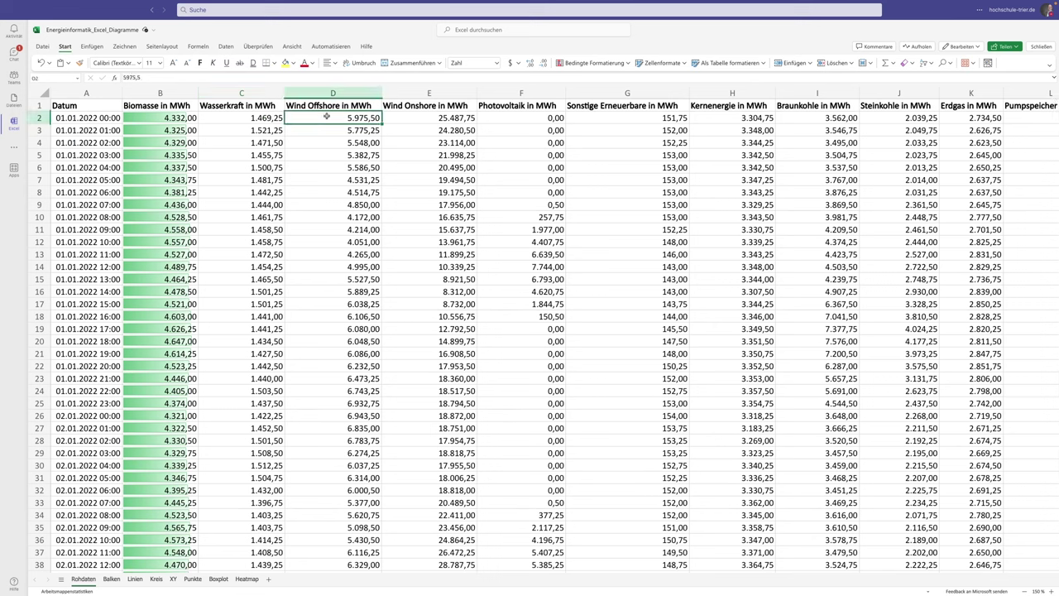
pyautogui.press('Right')
pyautogui.hotkey('ctrl', 'shift', 'Down')
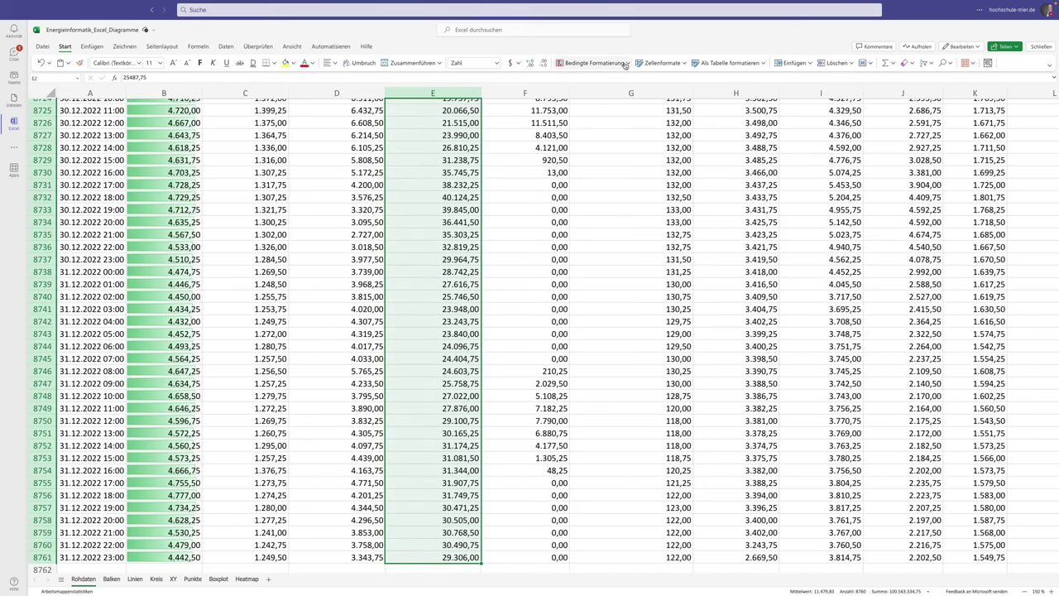
pyautogui.click(628, 64)
pyautogui.moveTo(608, 122)
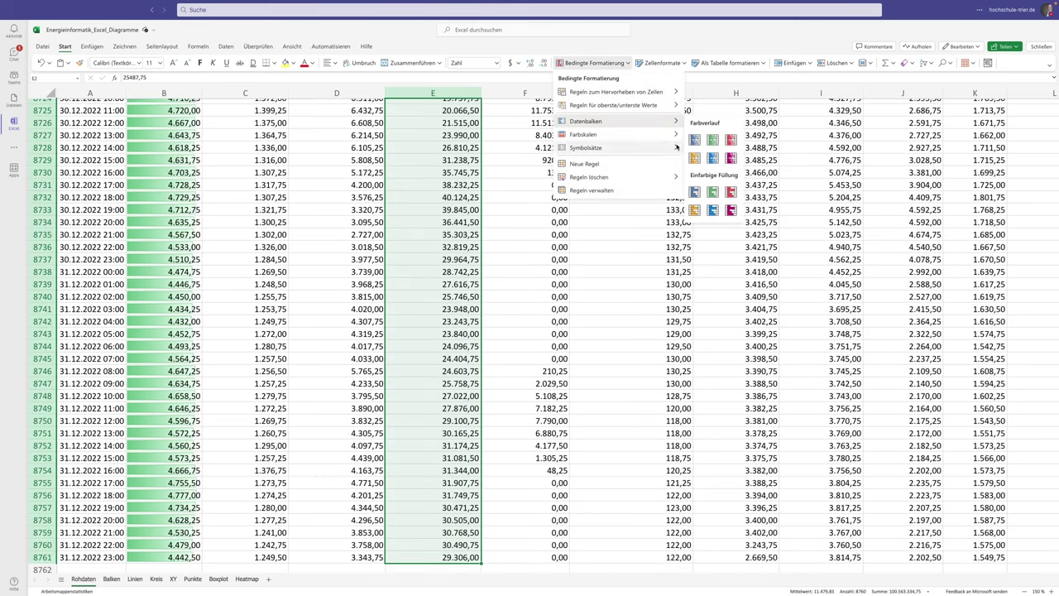
pyautogui.click(714, 214)
pyautogui.click(520, 239)
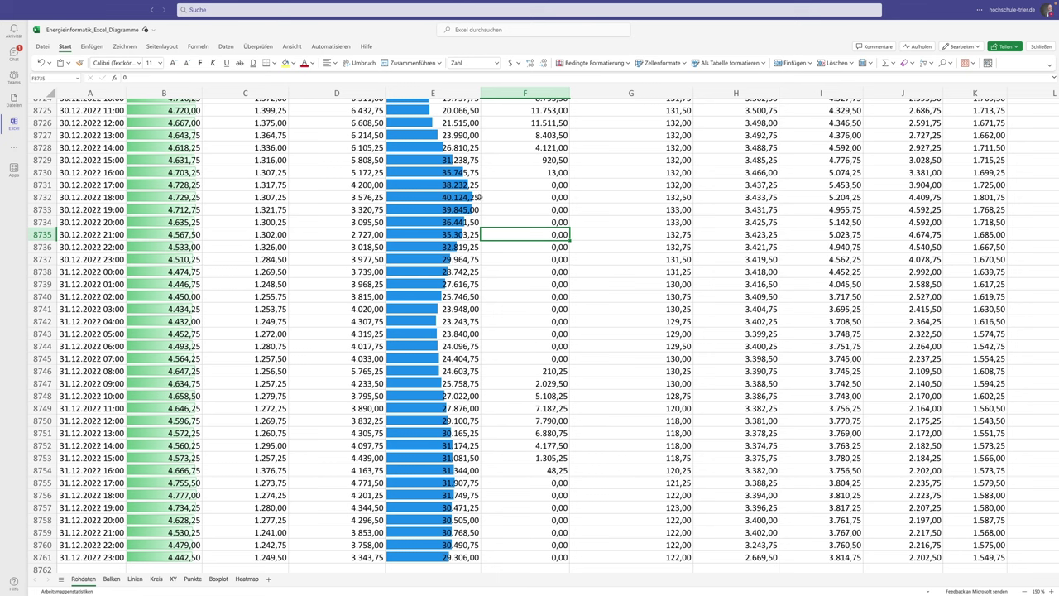
# Step: Inspect rows 8397 to 8405 of the data, then return to the top
pyautogui.scroll(4, 447, 199)
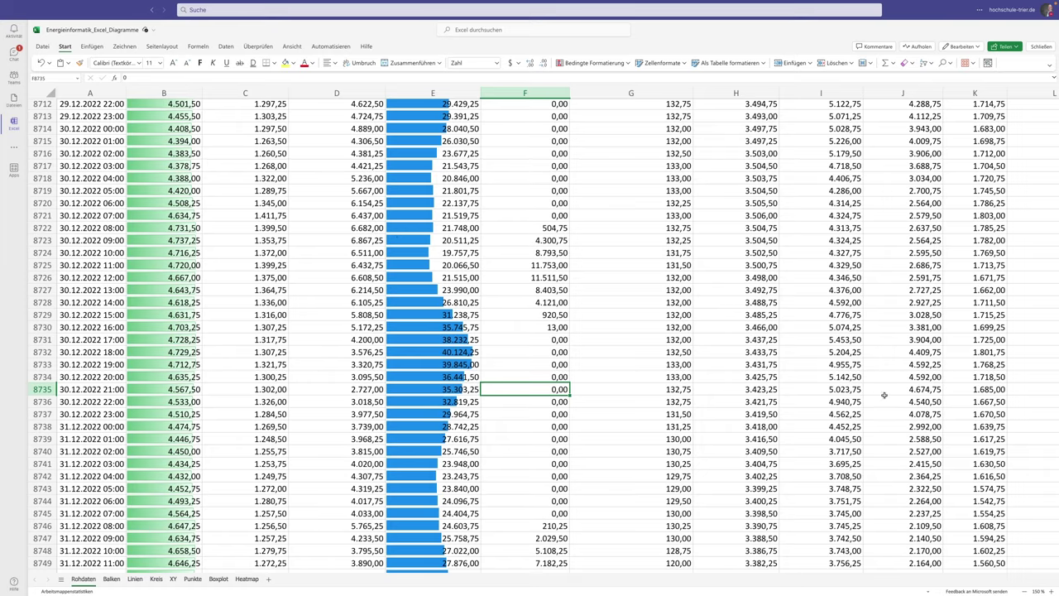
pyautogui.scroll(3, 884, 395)
pyautogui.scroll(2, 884, 395)
pyautogui.scroll(10, 1056, 554)
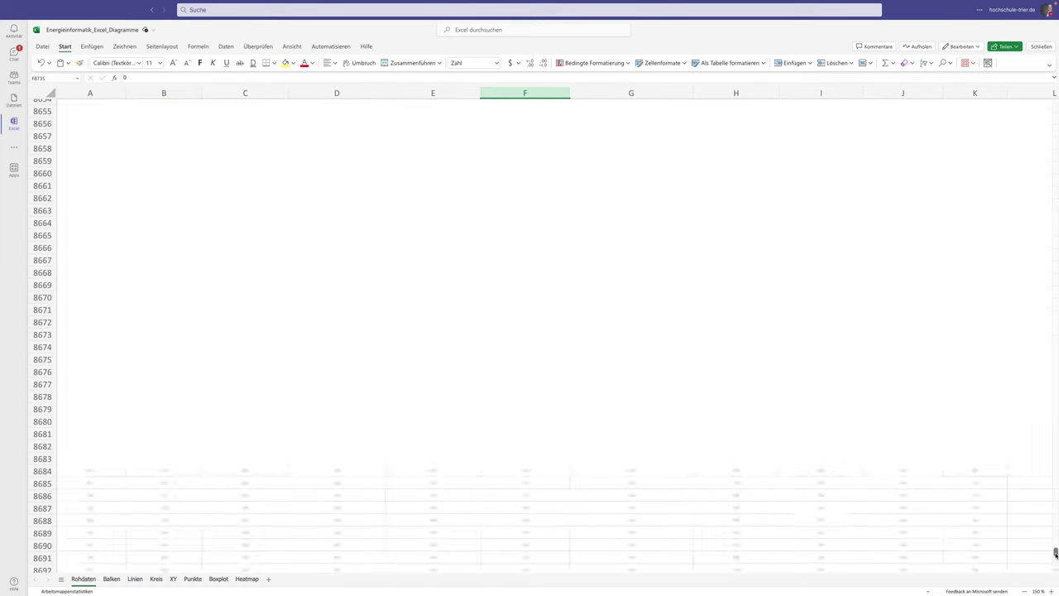
pyautogui.moveTo(1055, 555); pyautogui.dragTo(1055, 545)
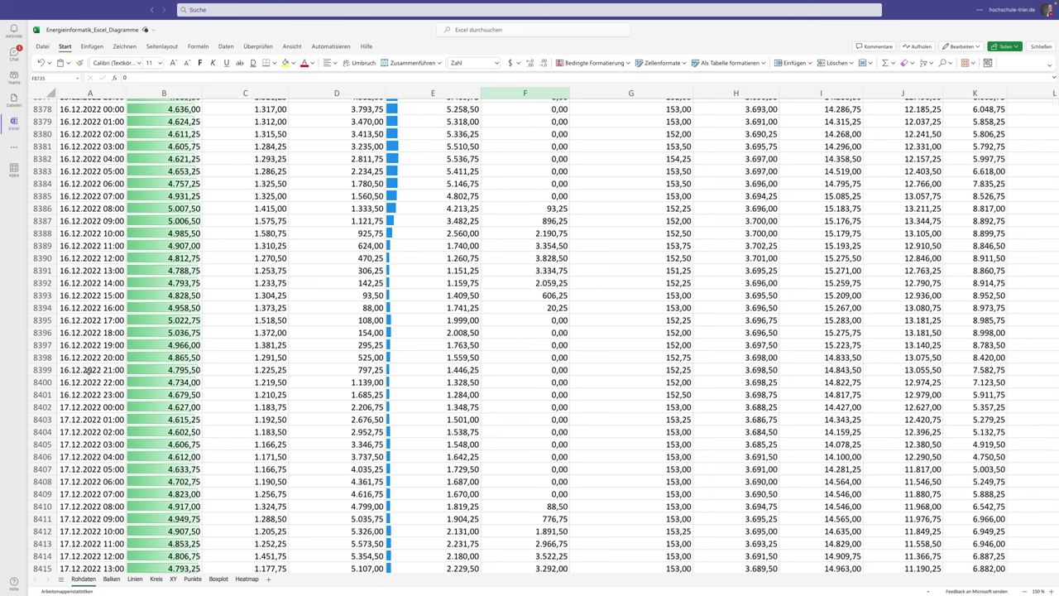
pyautogui.moveTo(43, 344); pyautogui.dragTo(43, 444)
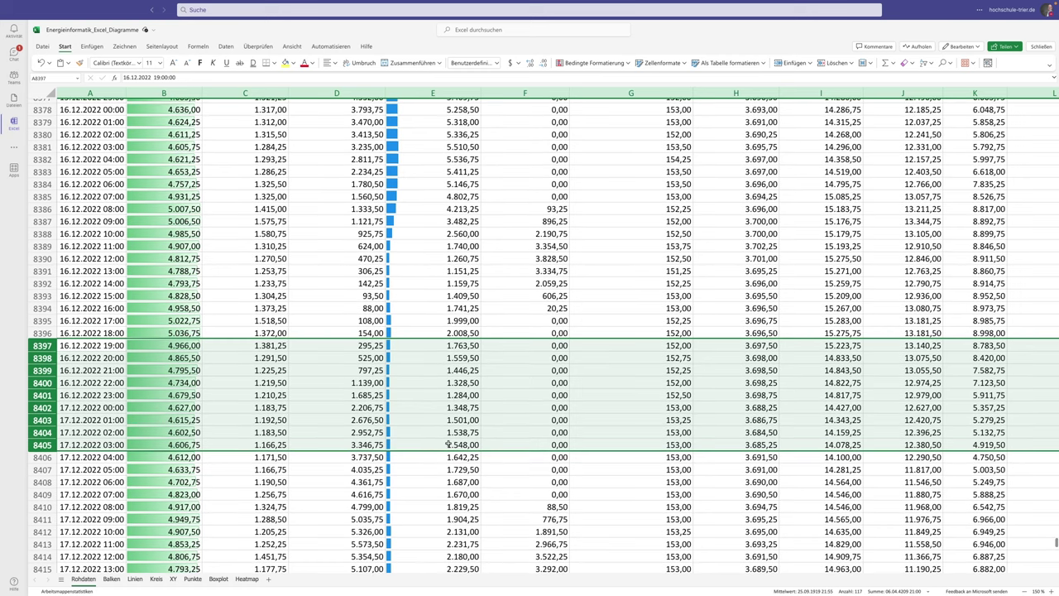
pyautogui.click(434, 394)
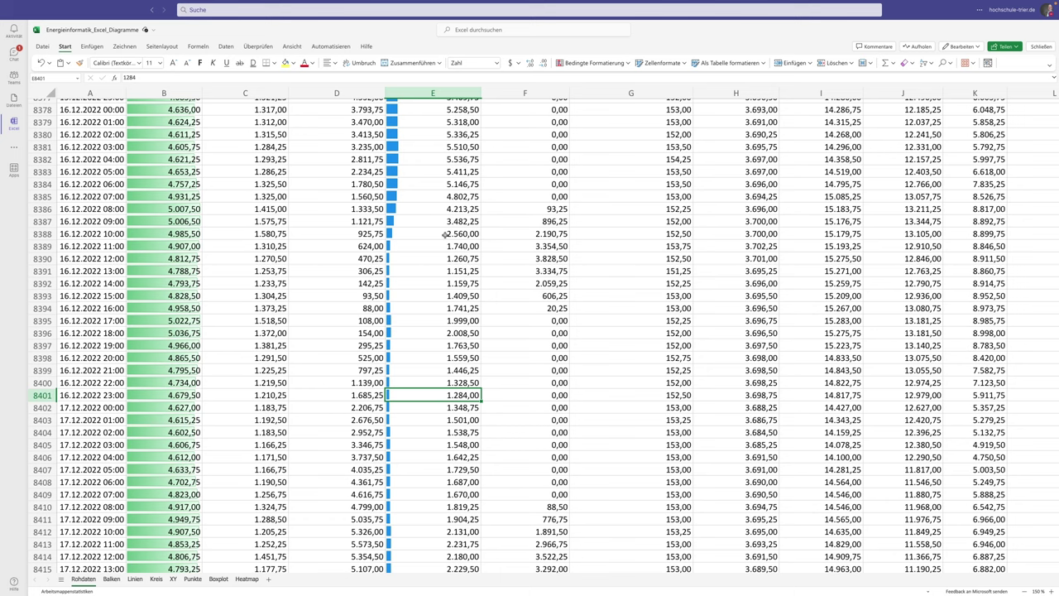
pyautogui.hotkey('ctrl', 'Up')
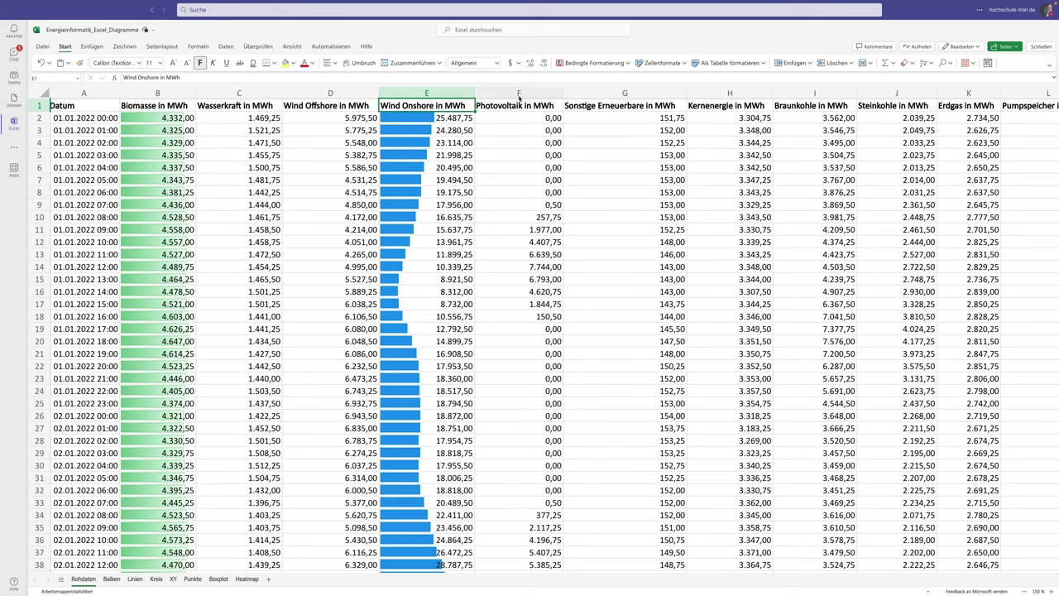
# Step: Give the Photovoltaik column F orange solid-fill data bars
pyautogui.click(519, 93)
pyautogui.click(593, 62)
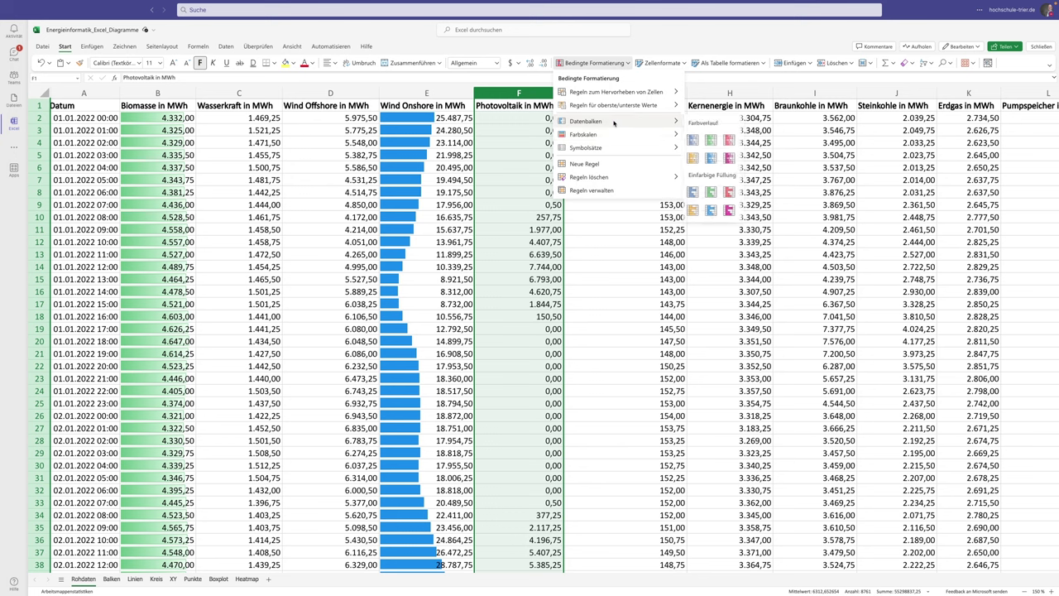
pyautogui.moveTo(616, 120)
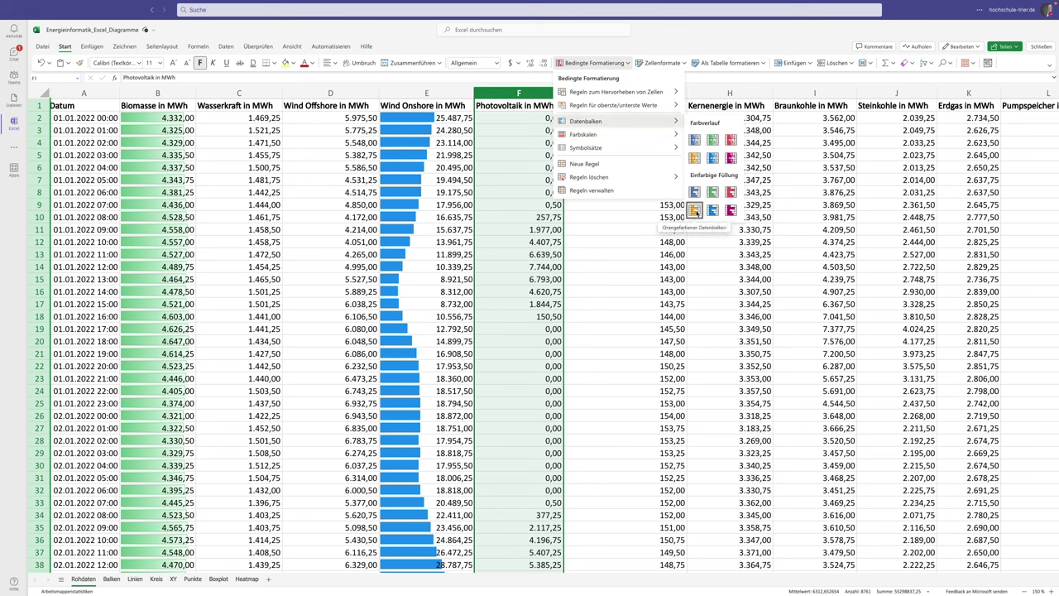
pyautogui.click(698, 214)
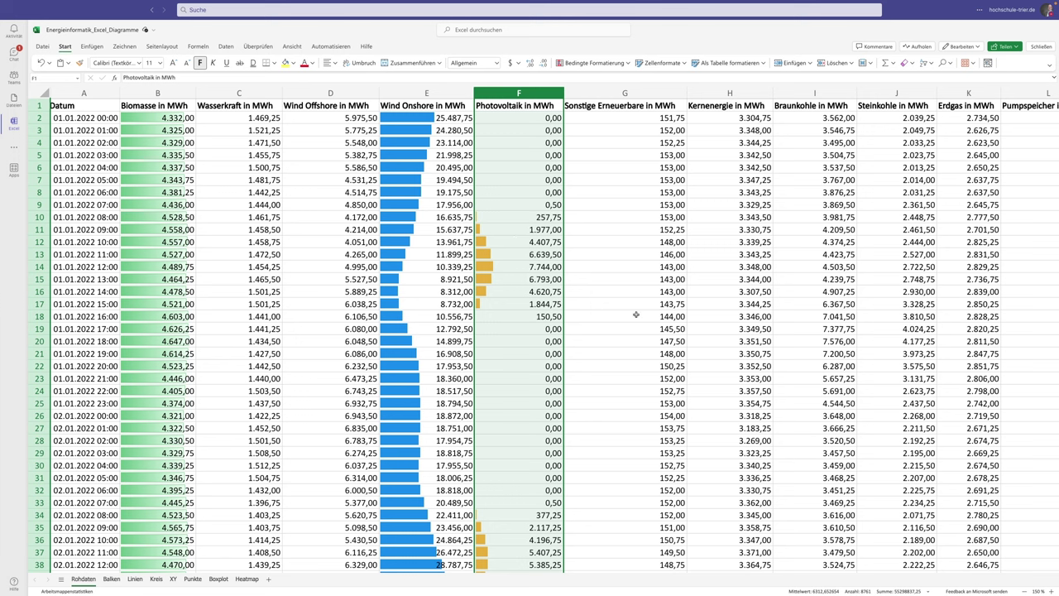
# Step: Give the Kernenergie column H red solid-fill data bars
pyautogui.click(721, 93)
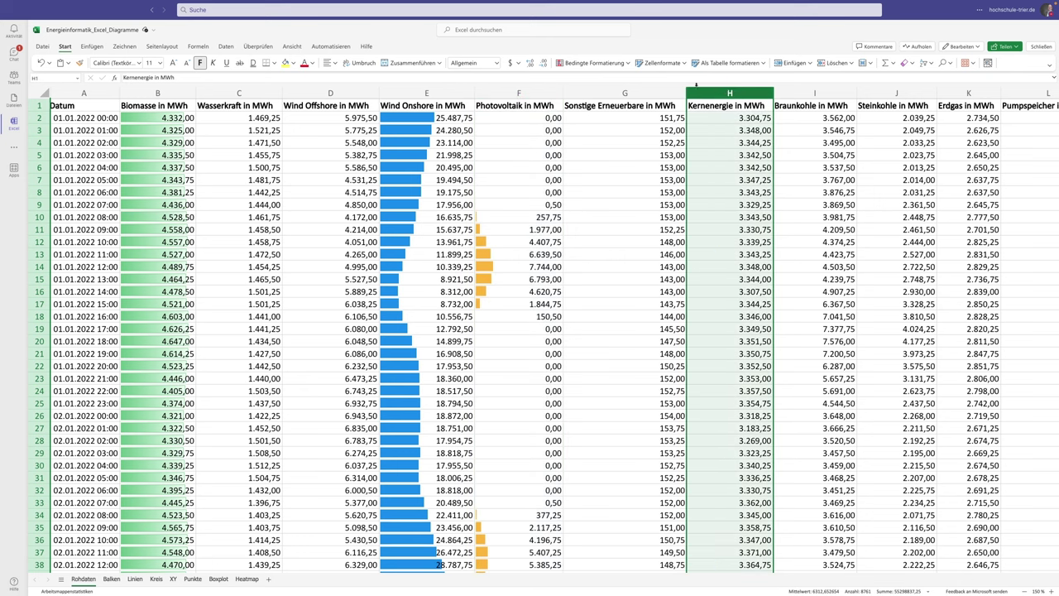
pyautogui.click(629, 64)
pyautogui.moveTo(612, 121)
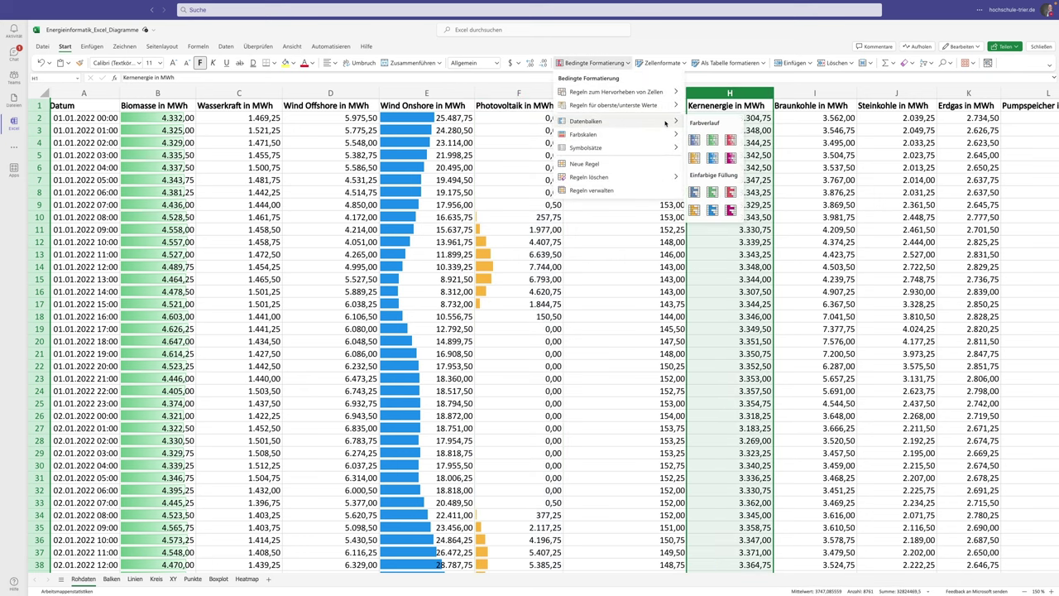
pyautogui.click(731, 192)
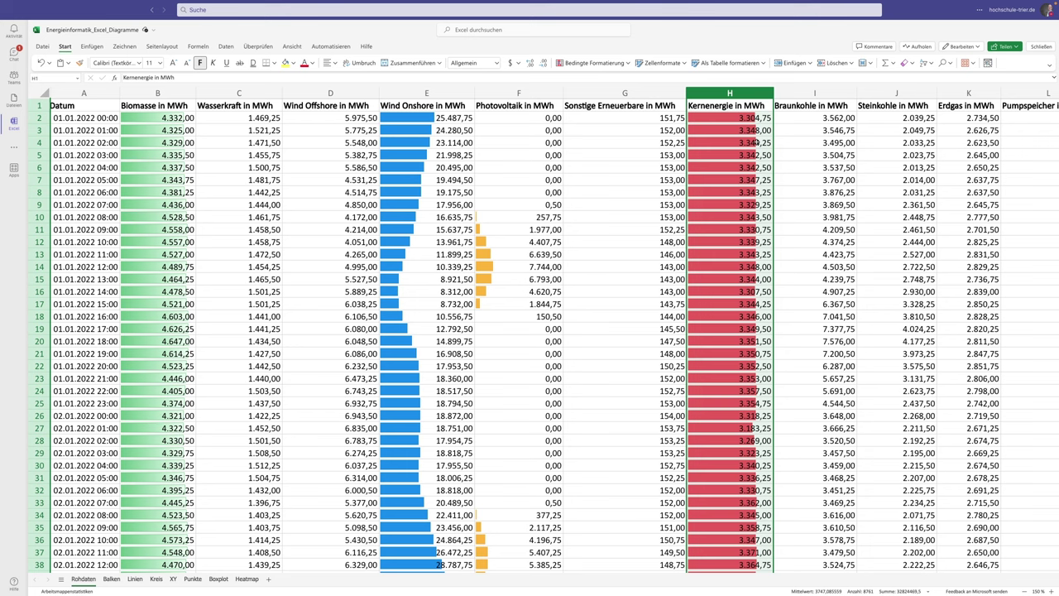
# Step: Scroll far down the rows to check the Kernenergie bars
pyautogui.scroll(-1, 749, 221)
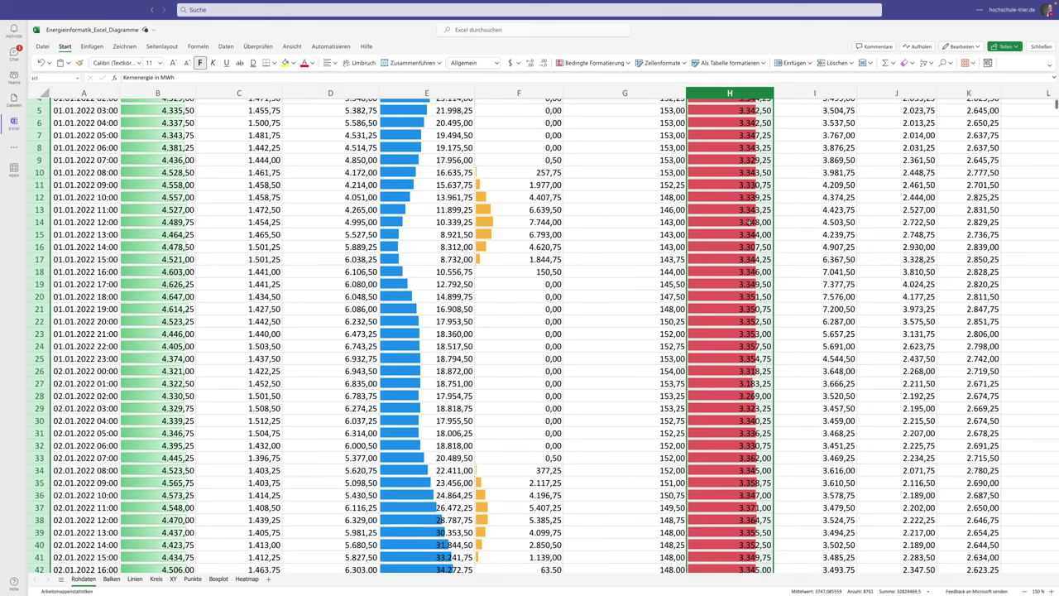
pyautogui.scroll(-10, 749, 221)
pyautogui.scroll(-3, 749, 222)
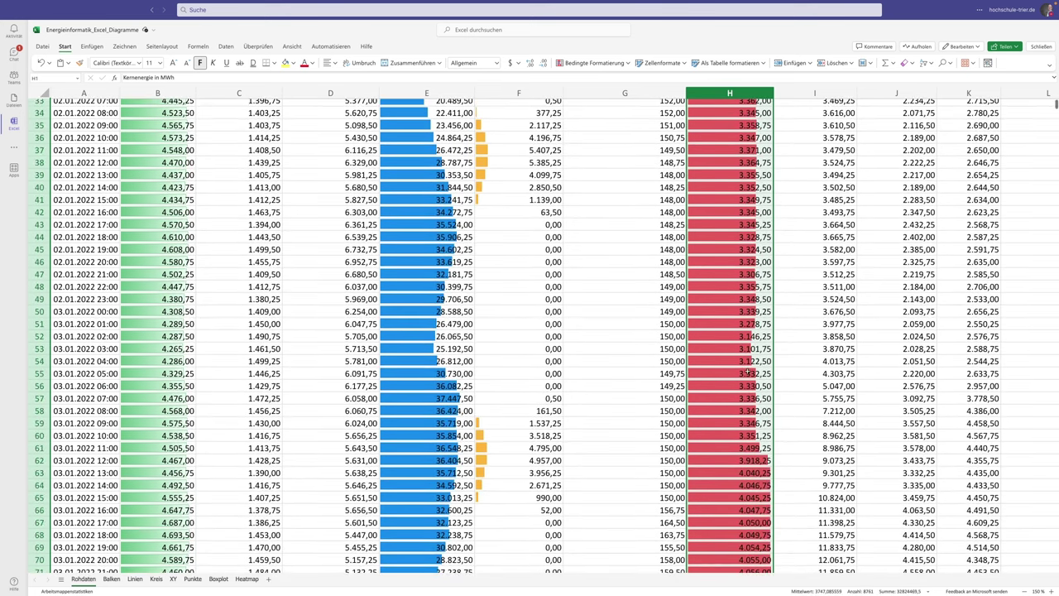
pyautogui.scroll(-3, 745, 315)
pyautogui.scroll(-1, 742, 372)
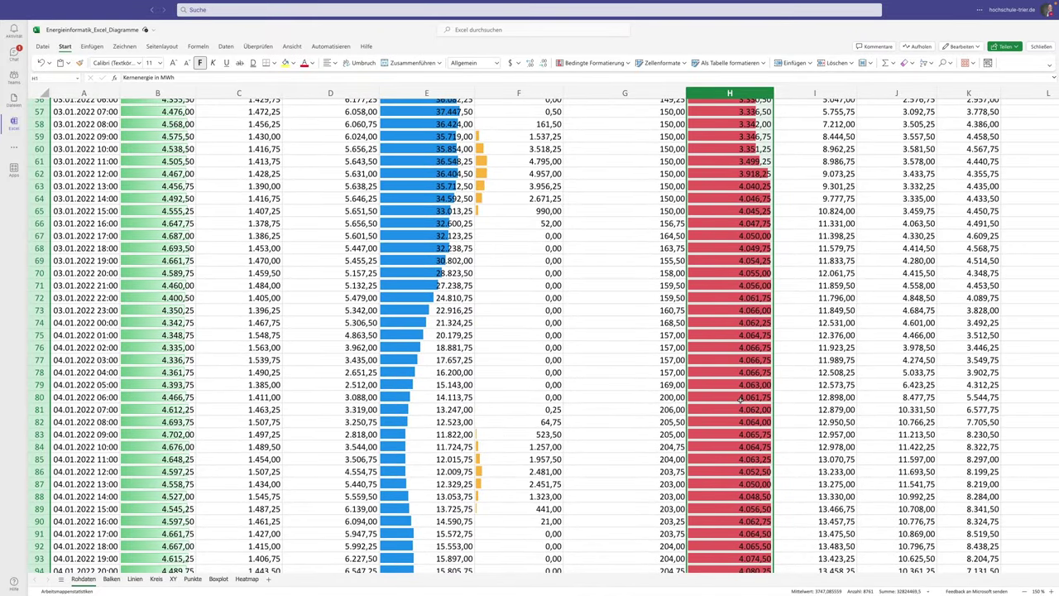
pyautogui.scroll(-11, 741, 399)
pyautogui.scroll(-3, 741, 399)
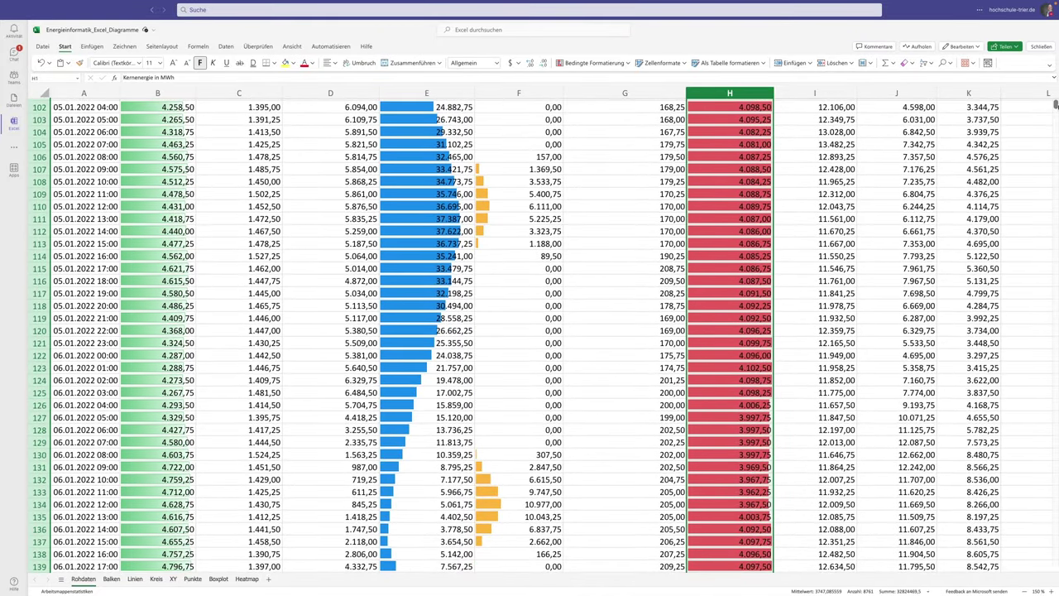
pyautogui.moveTo(1052, 106)
pyautogui.mouseDown()
pyautogui.moveTo(1055, 277)
pyautogui.moveTo(1055, 181)
pyautogui.mouseUp()
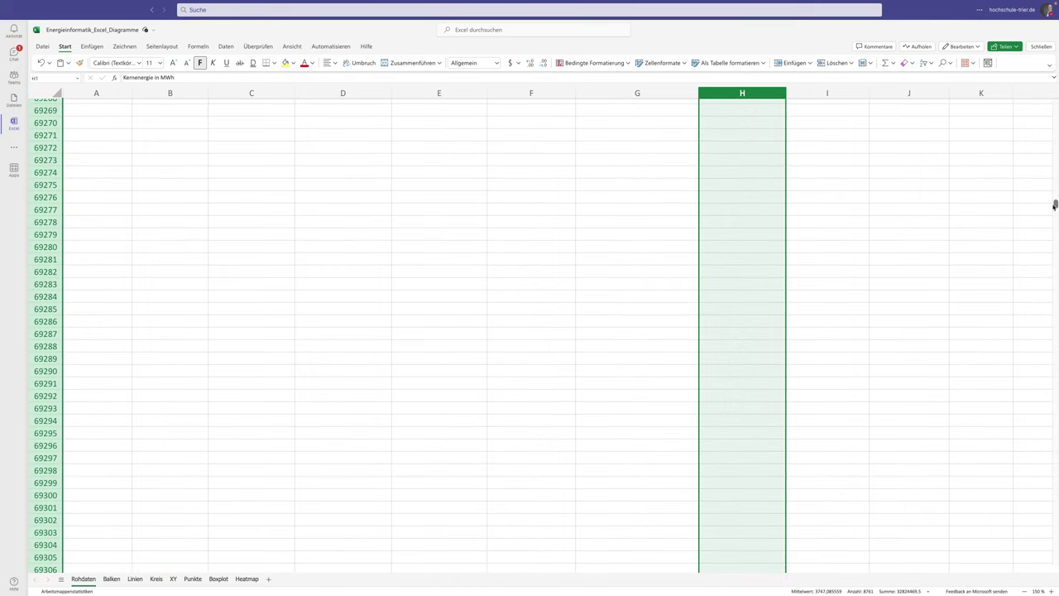
pyautogui.moveTo(1055, 181); pyautogui.dragTo(1056, 106)
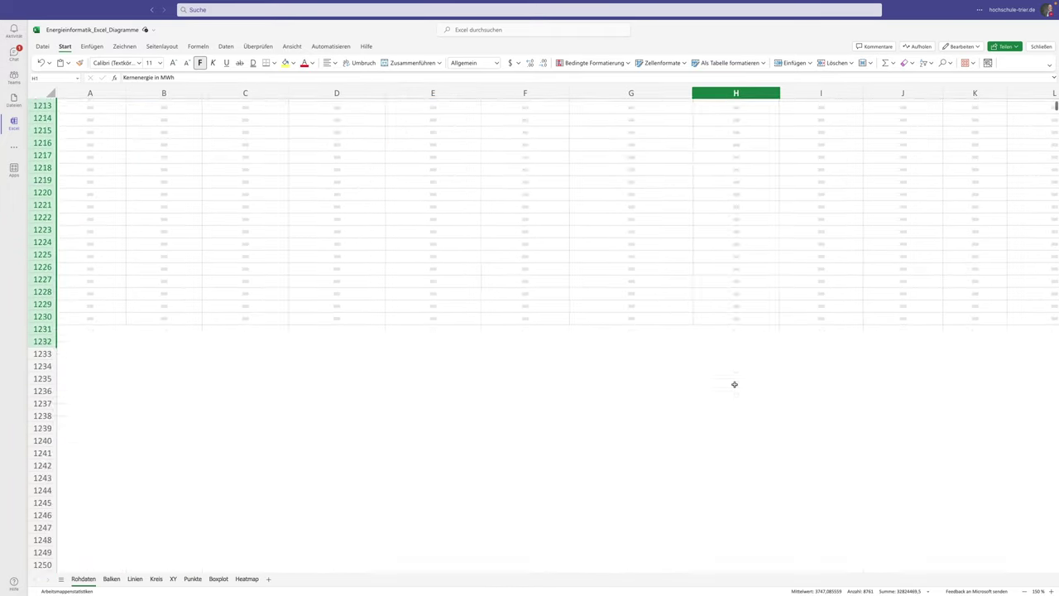
pyautogui.scroll(-10, 735, 384)
pyautogui.scroll(-10, 735, 385)
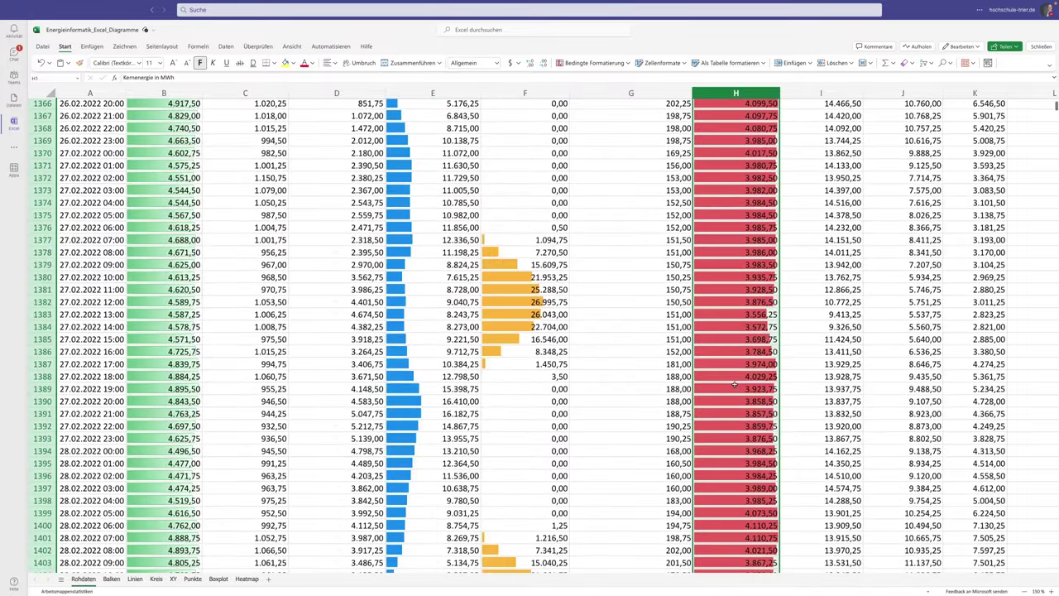
pyautogui.scroll(-1, 735, 384)
pyautogui.scroll(-3, 735, 384)
pyautogui.scroll(-5, 735, 384)
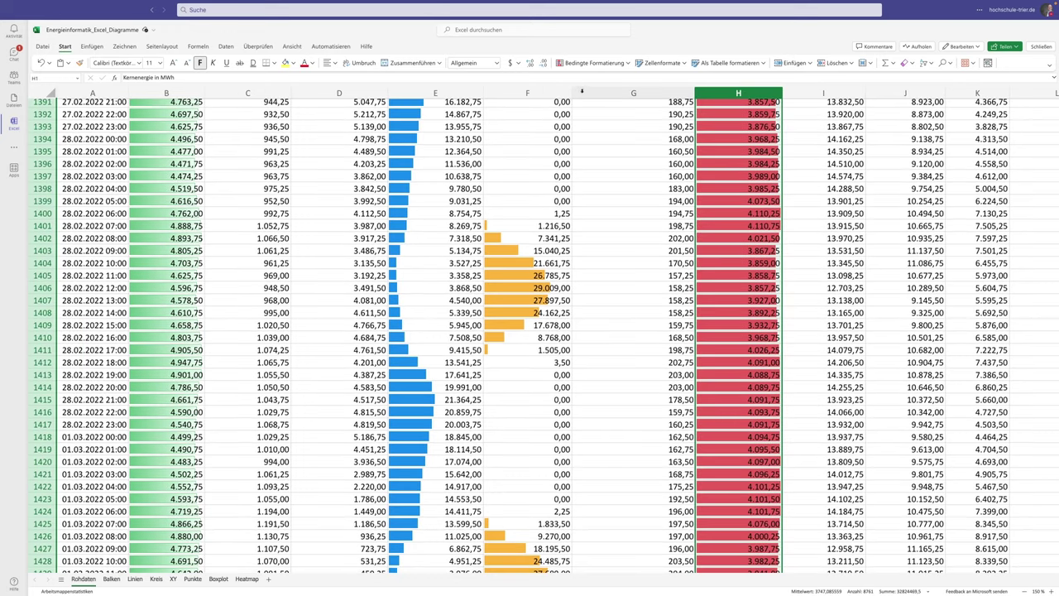
pyautogui.click(592, 62)
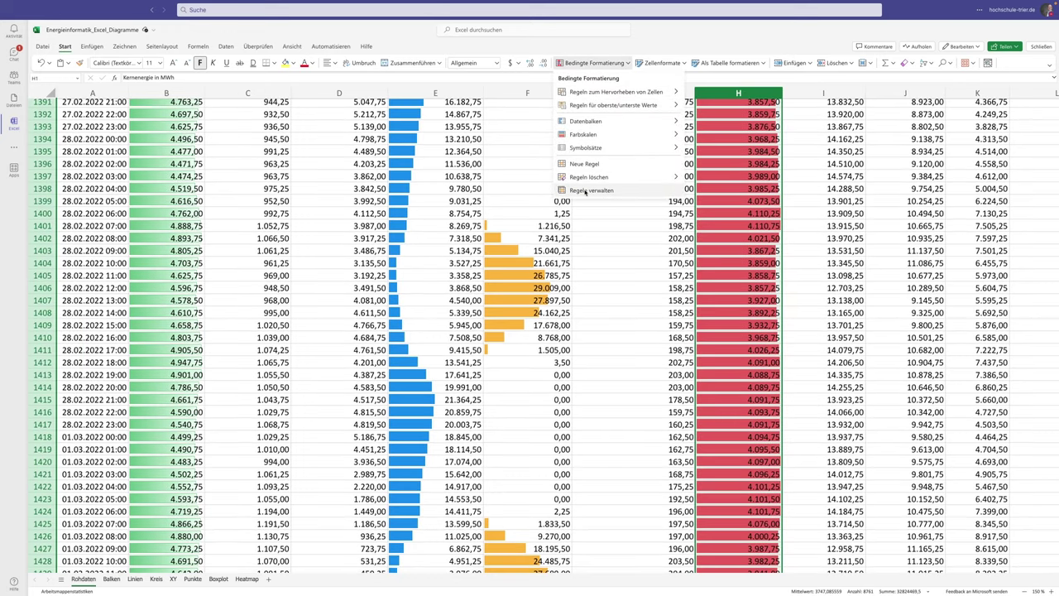
pyautogui.click(591, 190)
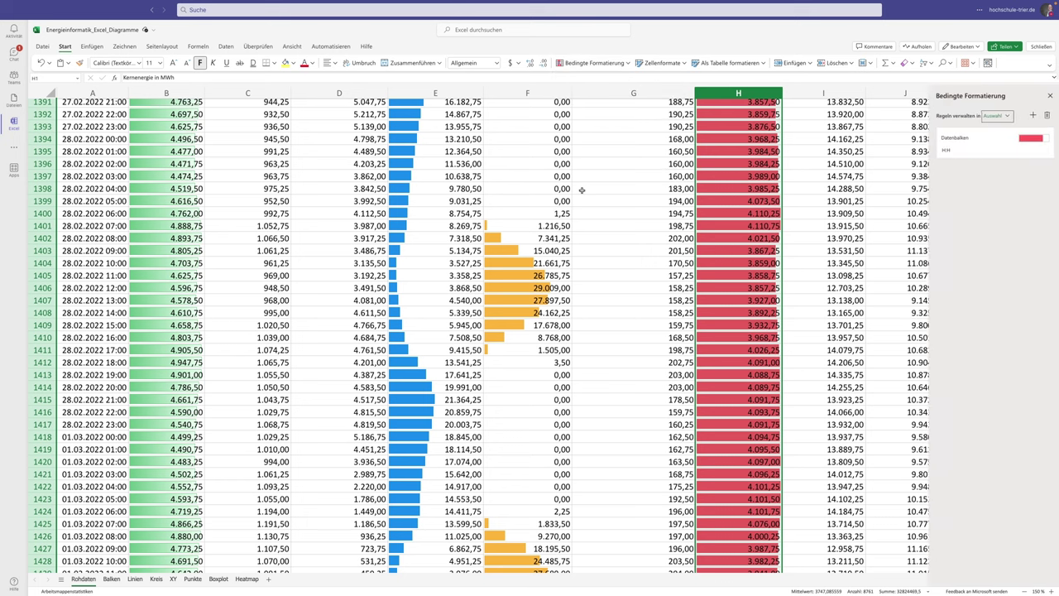
pyautogui.click(1024, 151)
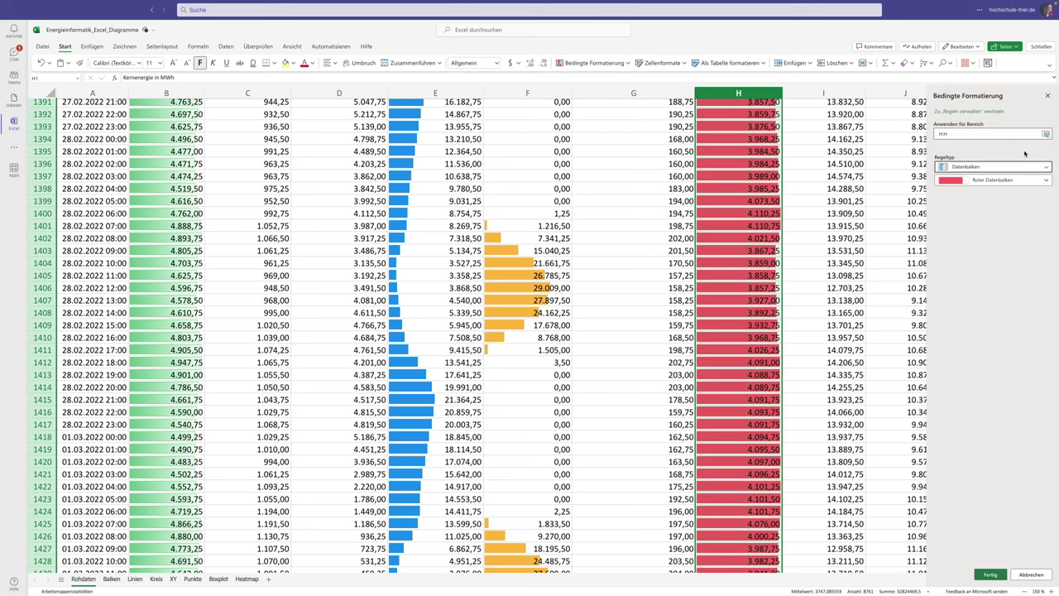
pyautogui.click(1014, 181)
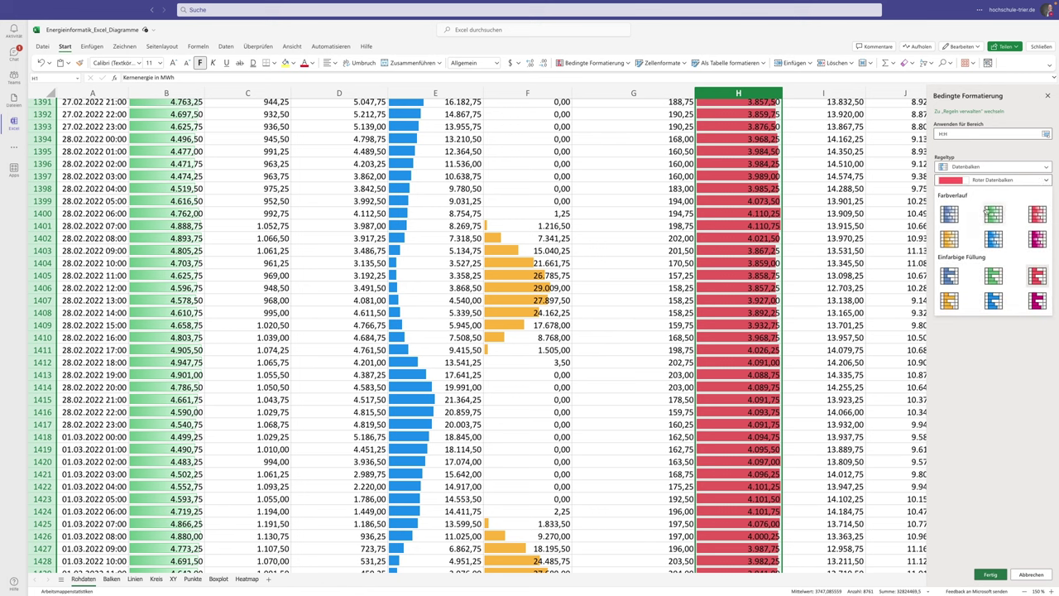
pyautogui.click(975, 361)
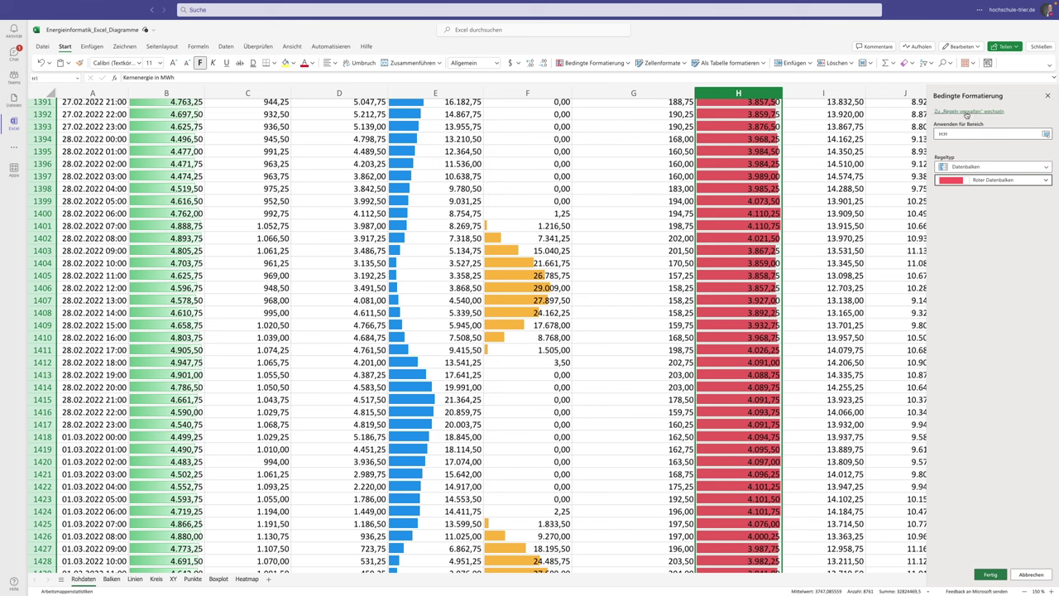
pyautogui.click(967, 112)
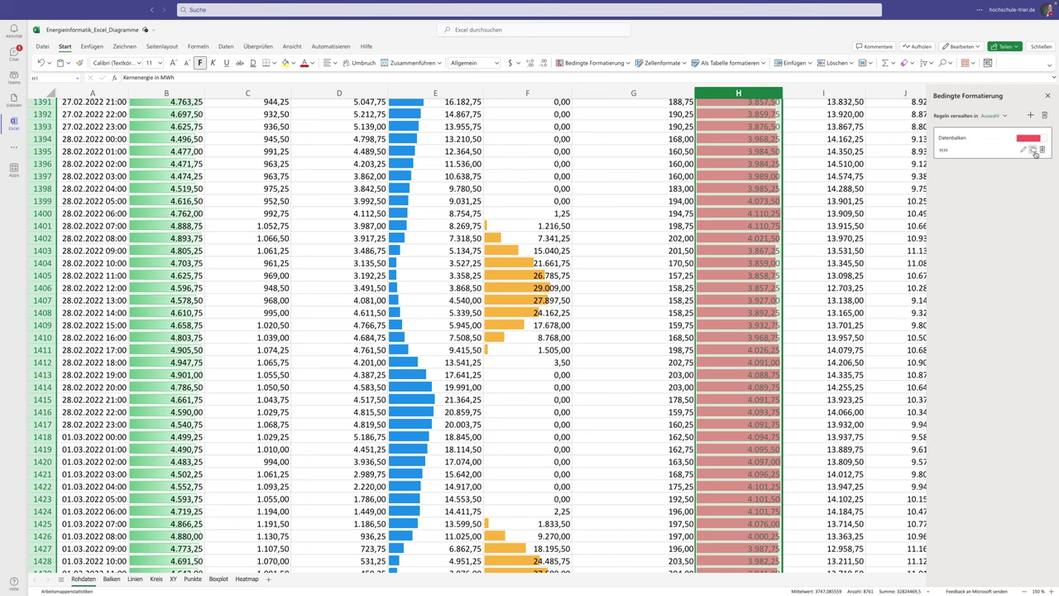
pyautogui.click(943, 150)
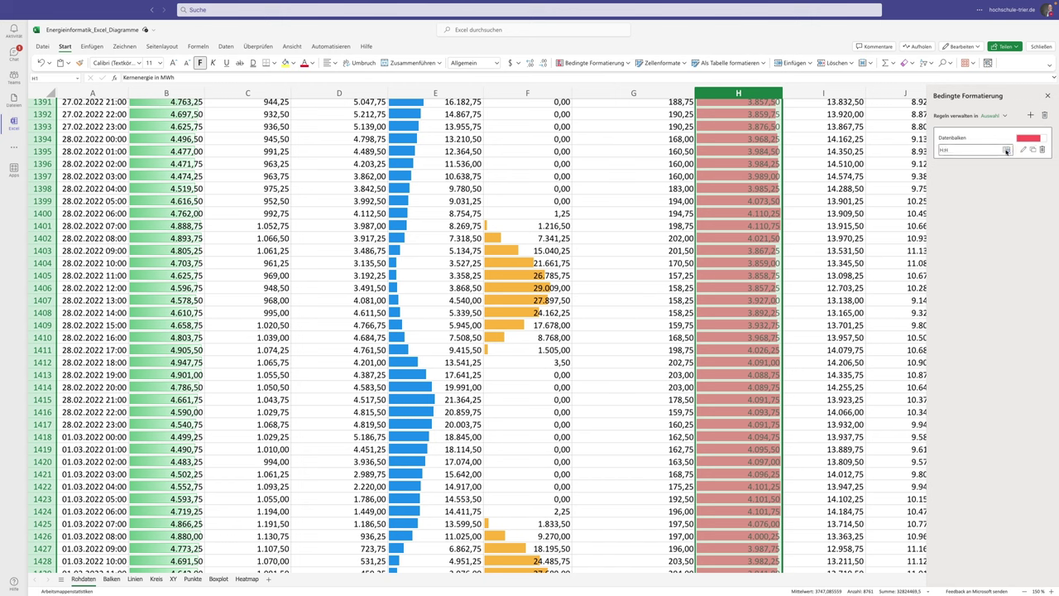
pyautogui.press('Return')
pyautogui.click(1047, 96)
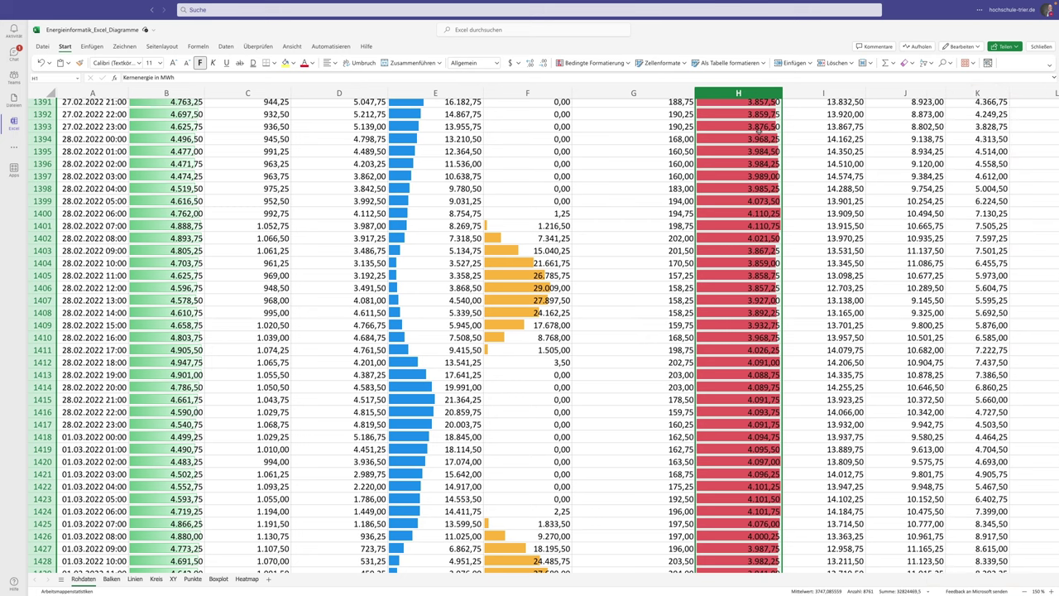
# Step: Clear the conditional formatting rules from column H and from columns B to F
pyautogui.click(623, 66)
pyautogui.moveTo(589, 177)
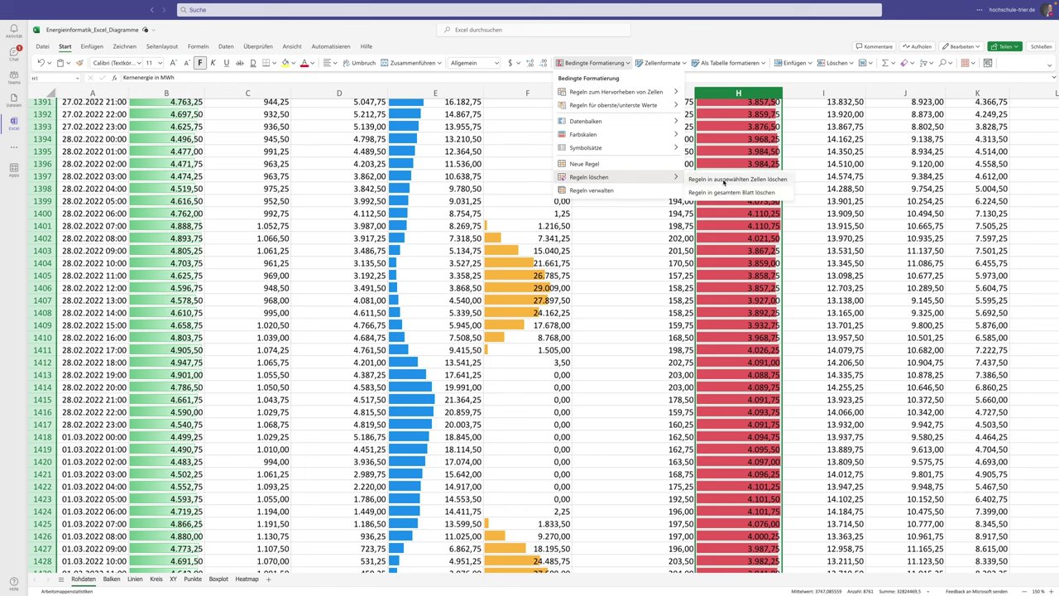
pyautogui.click(735, 180)
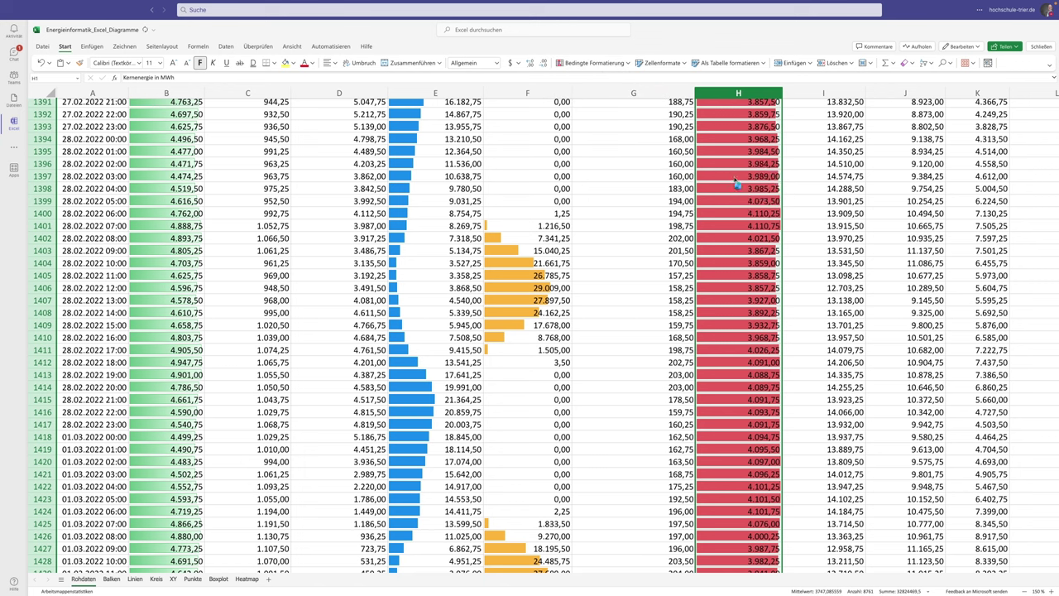
pyautogui.moveTo(530, 93); pyautogui.dragTo(203, 89)
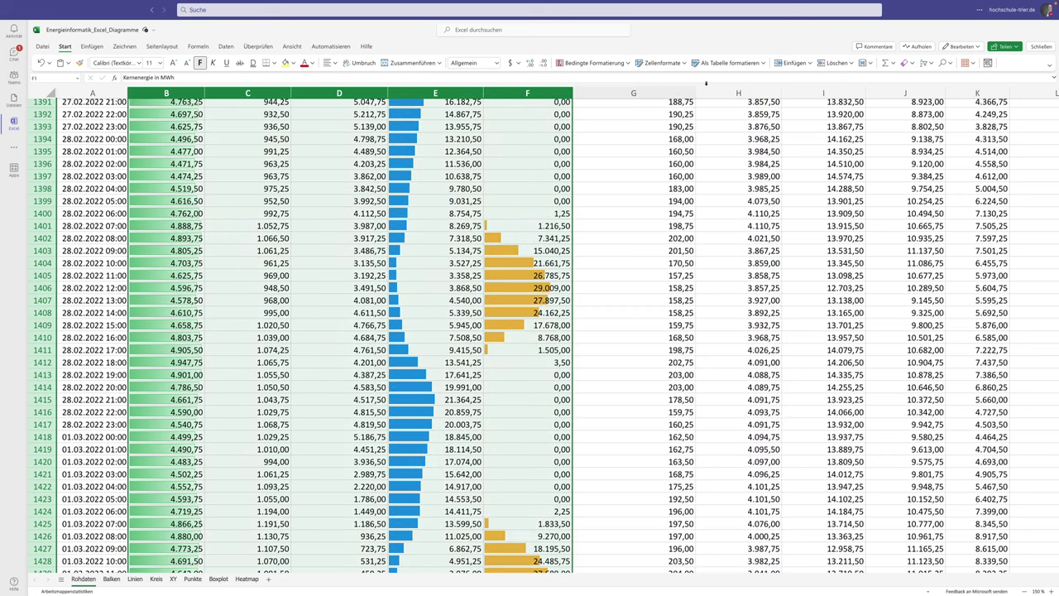
pyautogui.click(627, 63)
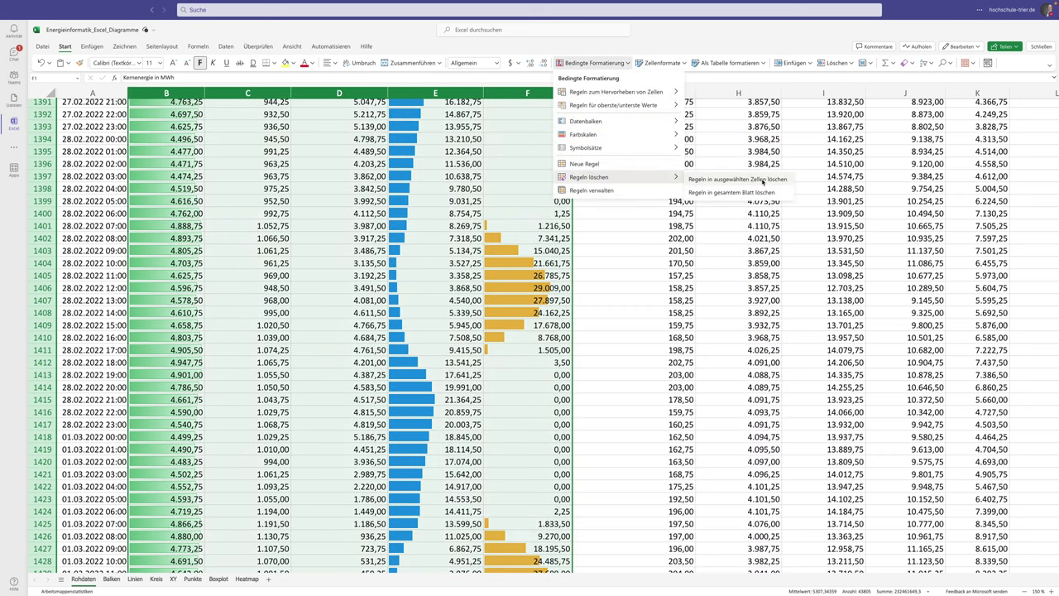
pyautogui.click(733, 178)
# Step: Apply green solid-fill data bars to B2:M down to row 8761
pyautogui.click(192, 162)
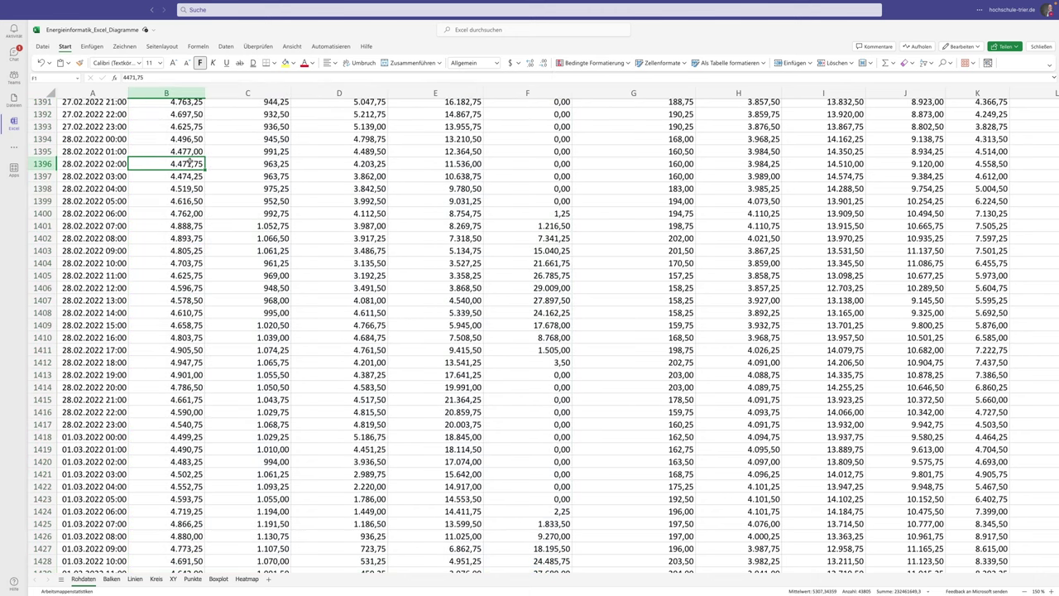
pyautogui.hotkey('ctrl', 'Up')
pyautogui.click(190, 118)
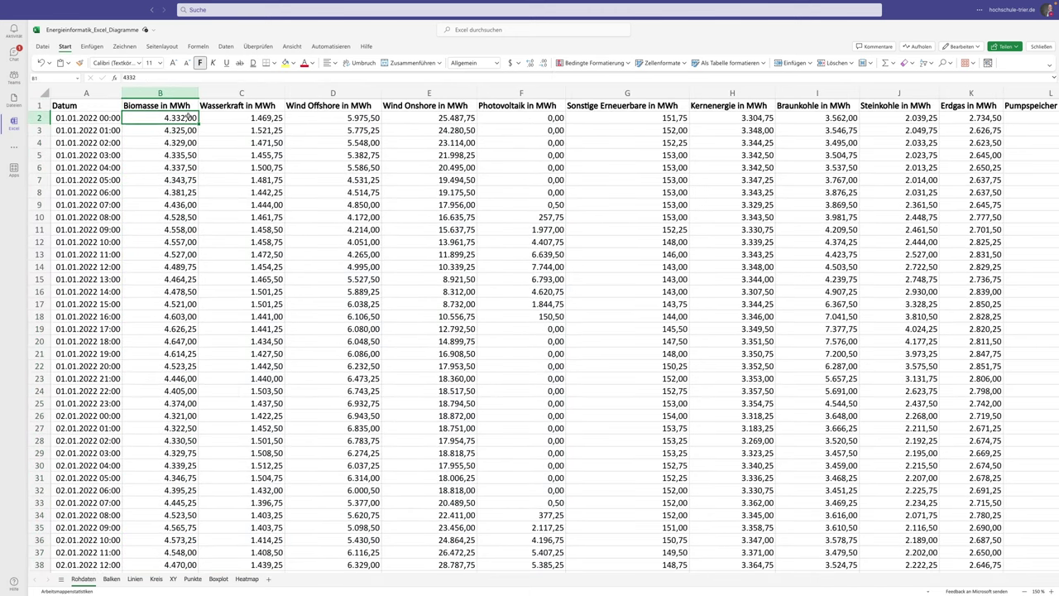
pyautogui.moveTo(189, 119); pyautogui.dragTo(791, 123)
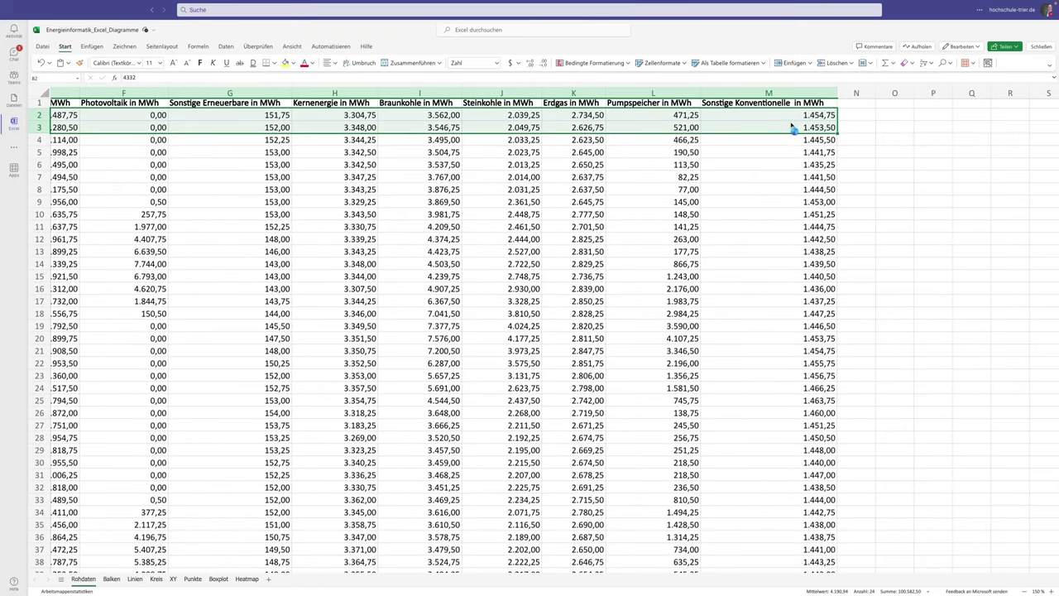
pyautogui.hotkey('ctrl', 'shift', 'Down')
pyautogui.click(629, 64)
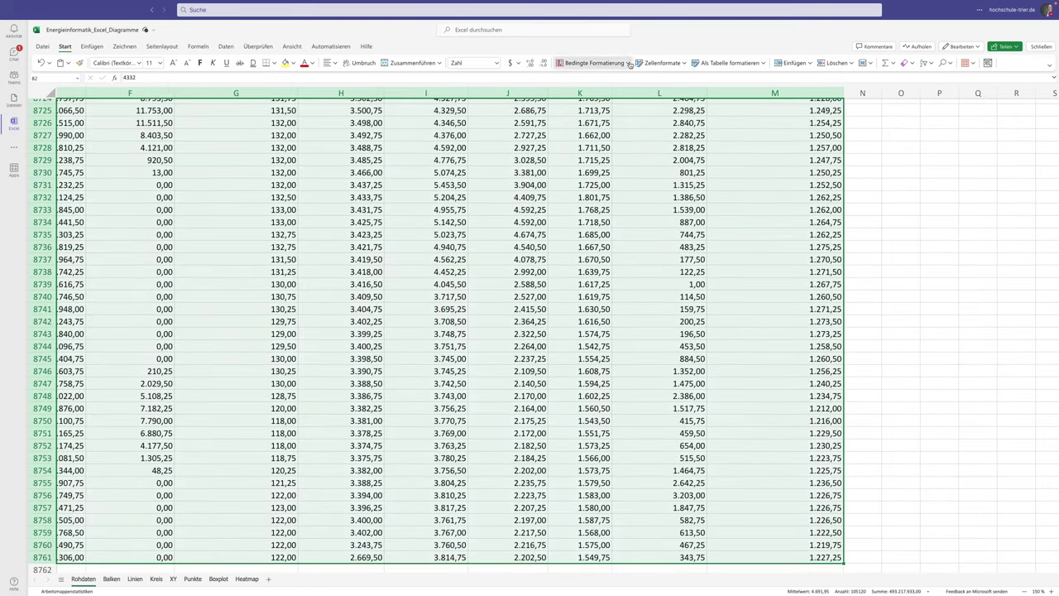
pyautogui.moveTo(596, 121)
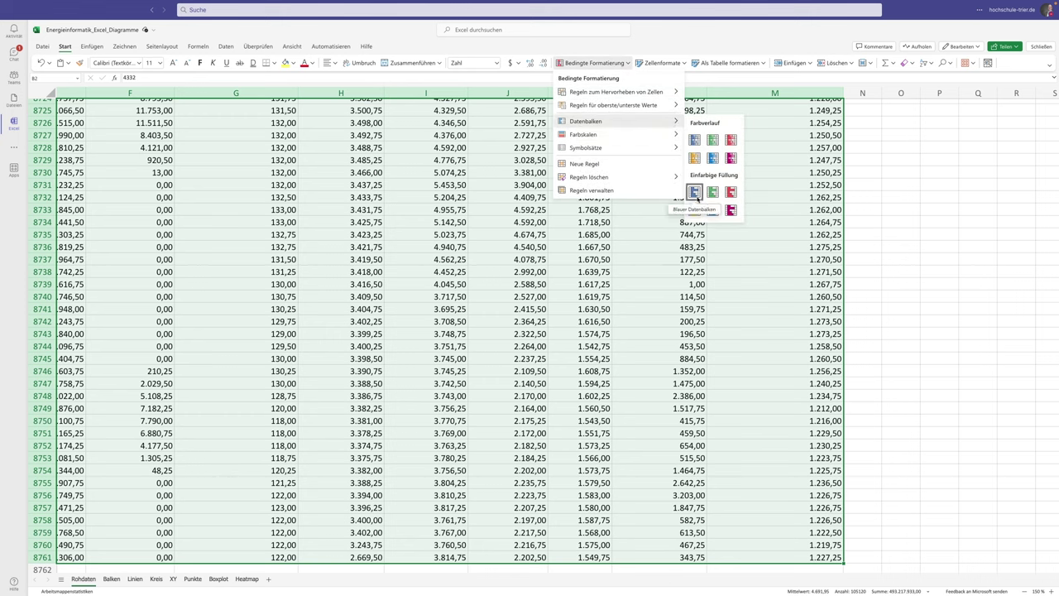
pyautogui.click(712, 192)
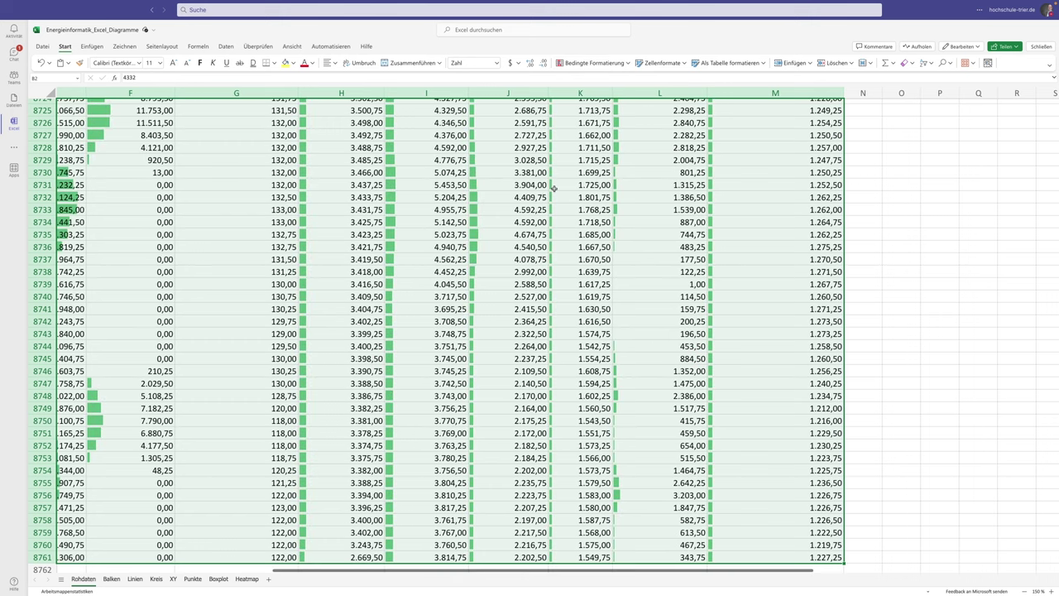
pyautogui.hscroll(-5, 553, 189)
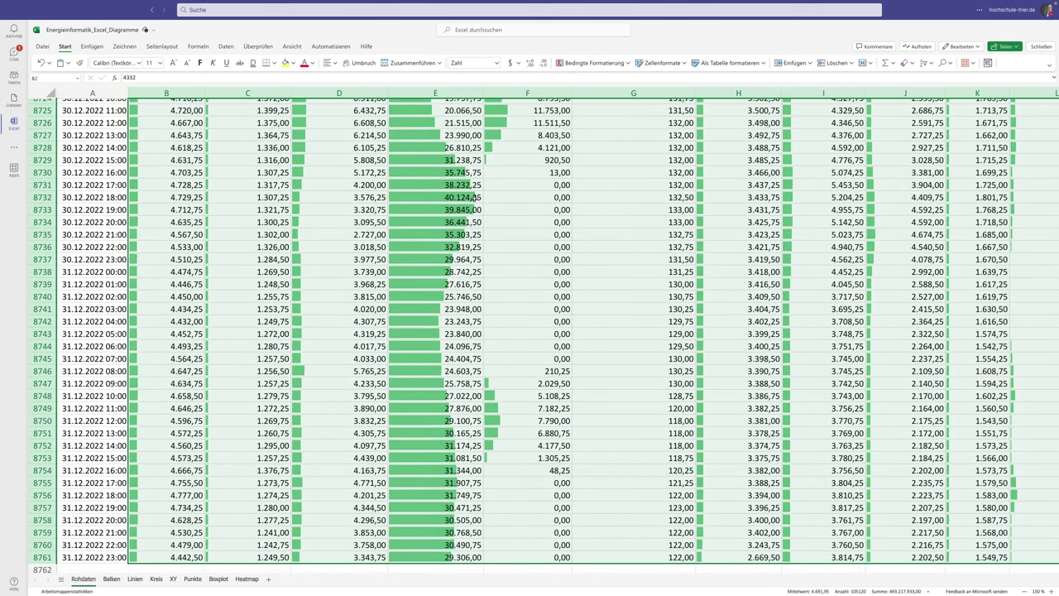
pyautogui.scroll(10, 476, 197)
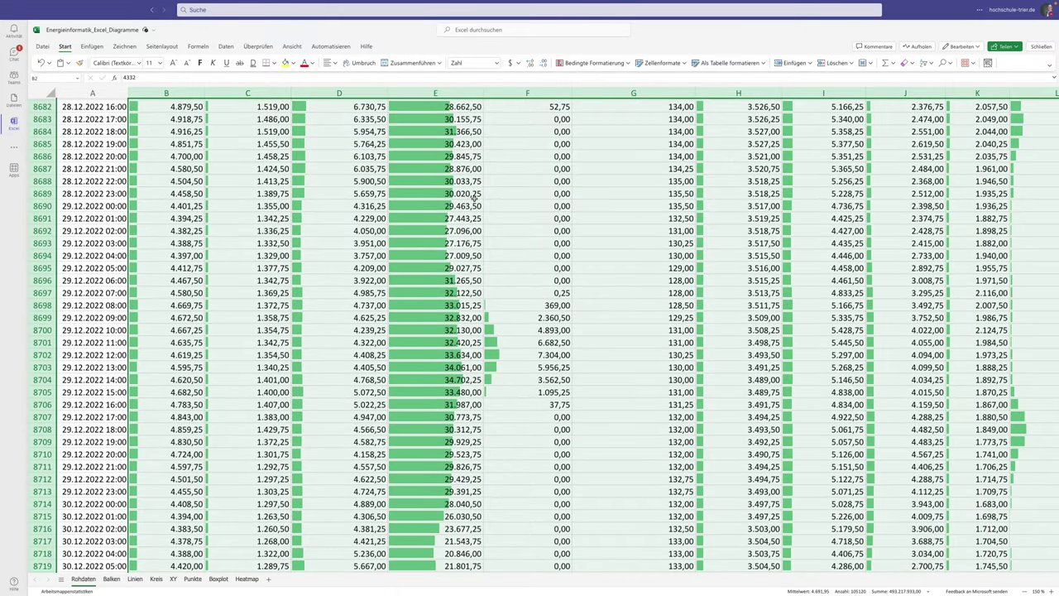
pyautogui.scroll(1, 774, 450)
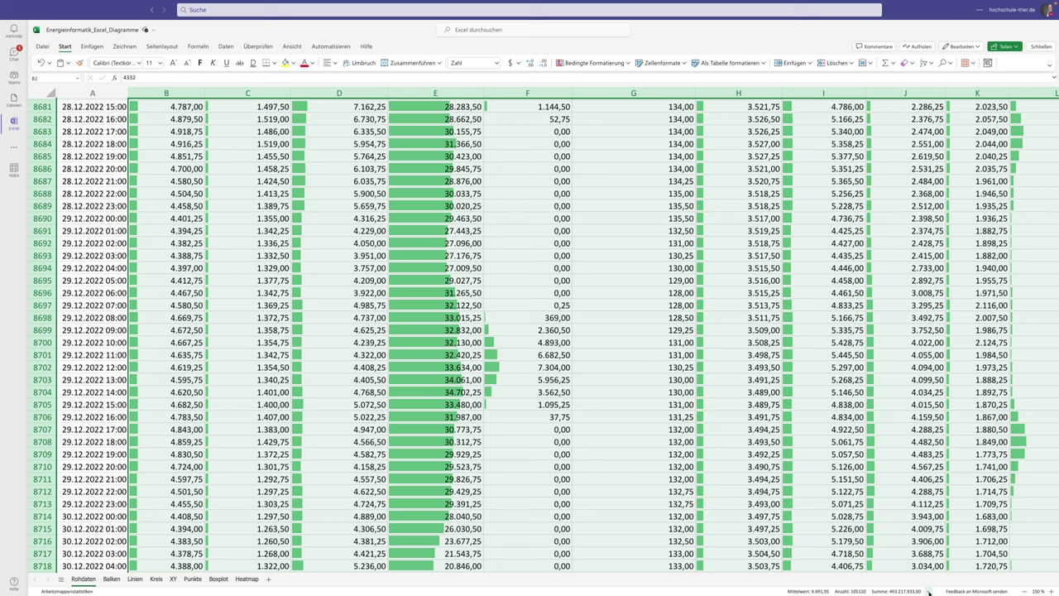
# Step: Add Maximum and Minimum to the status bar summary of the selection
pyautogui.rightClick(928, 591)
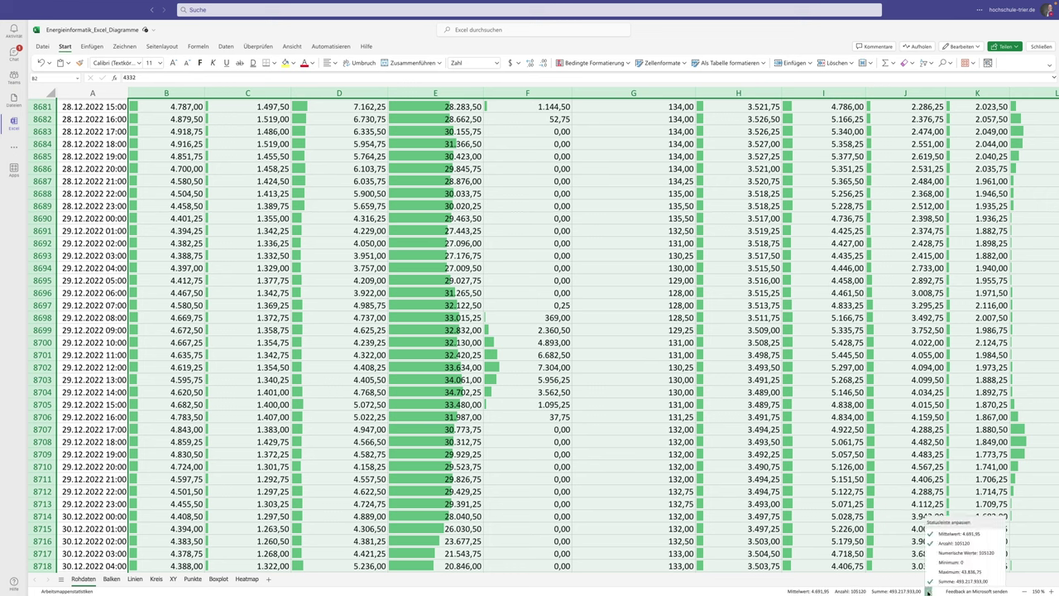
pyautogui.click(948, 571)
pyautogui.click(949, 563)
pyautogui.click(929, 591)
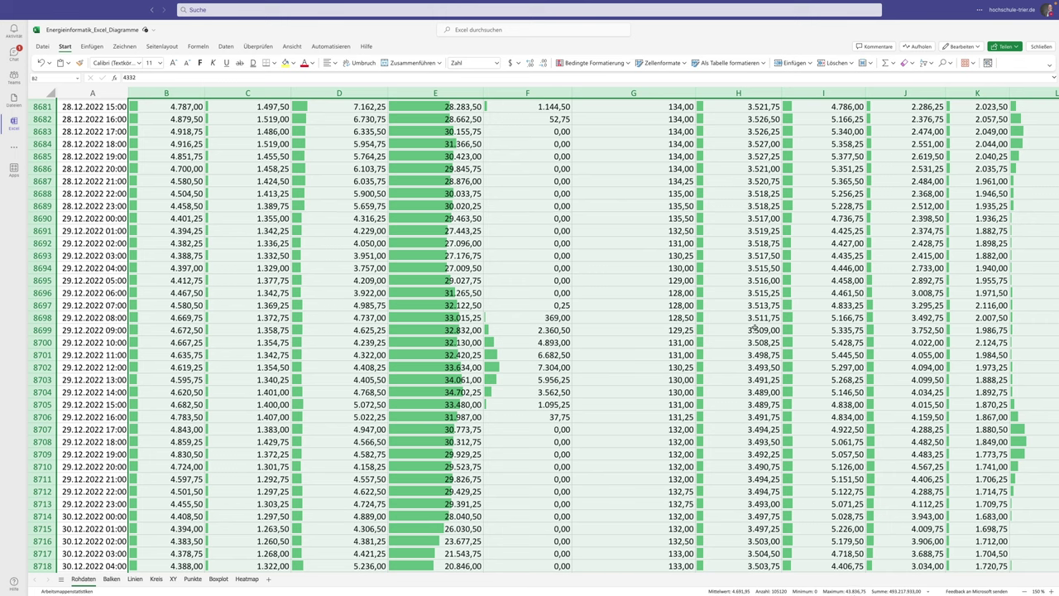
pyautogui.click(755, 327)
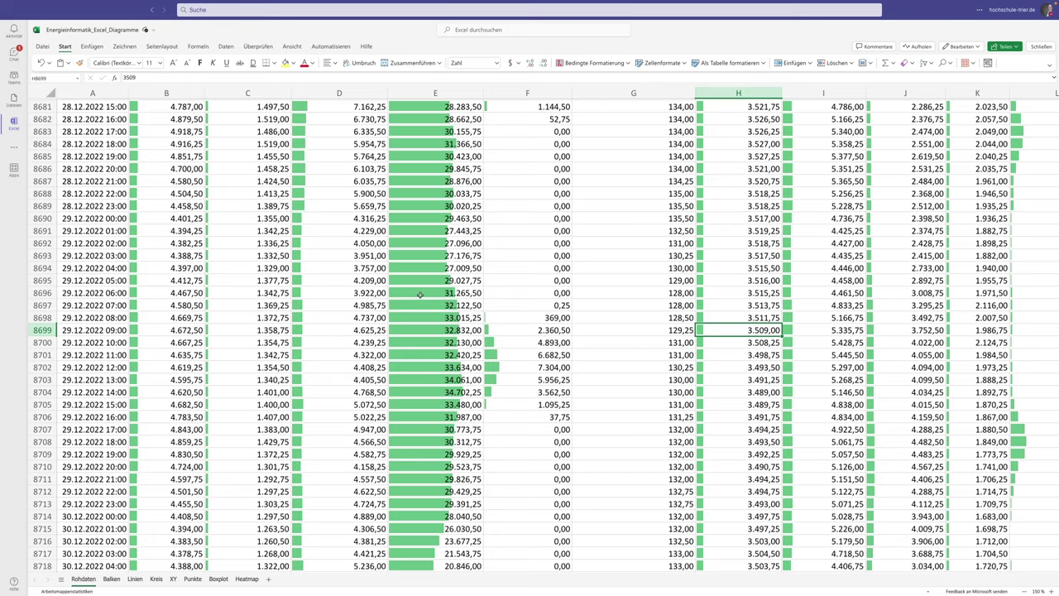
pyautogui.scroll(3, 419, 294)
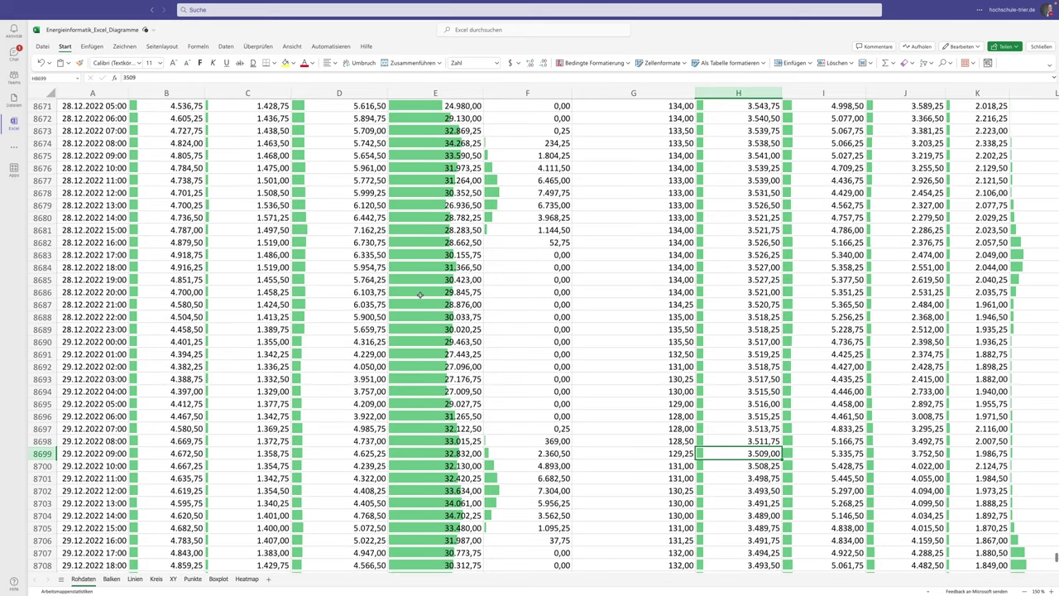
pyautogui.scroll(8, 419, 295)
pyautogui.scroll(10, 808, 338)
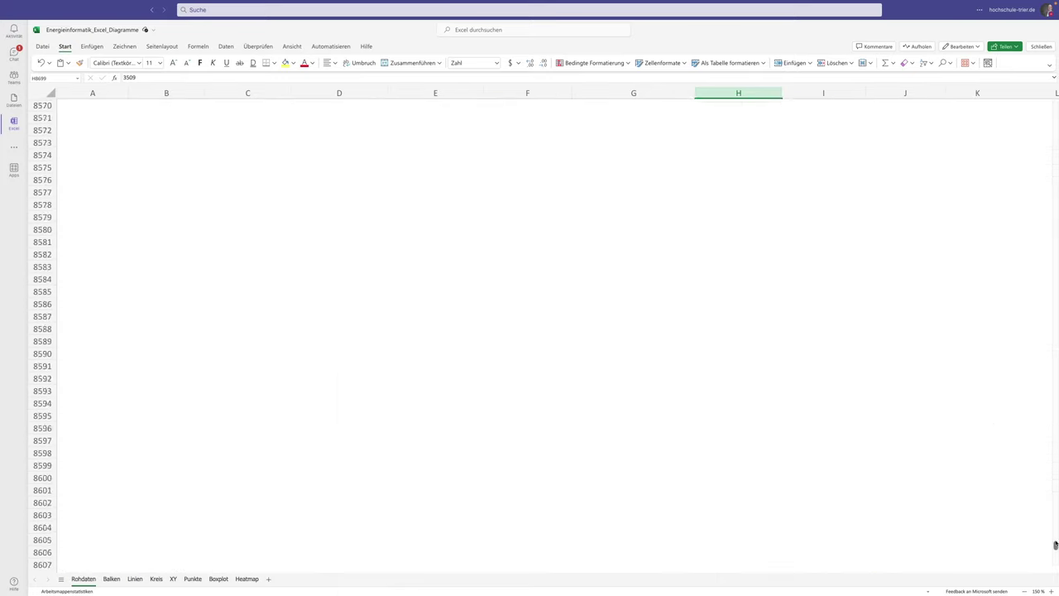
pyautogui.moveTo(1055, 554); pyautogui.dragTo(1055, 335)
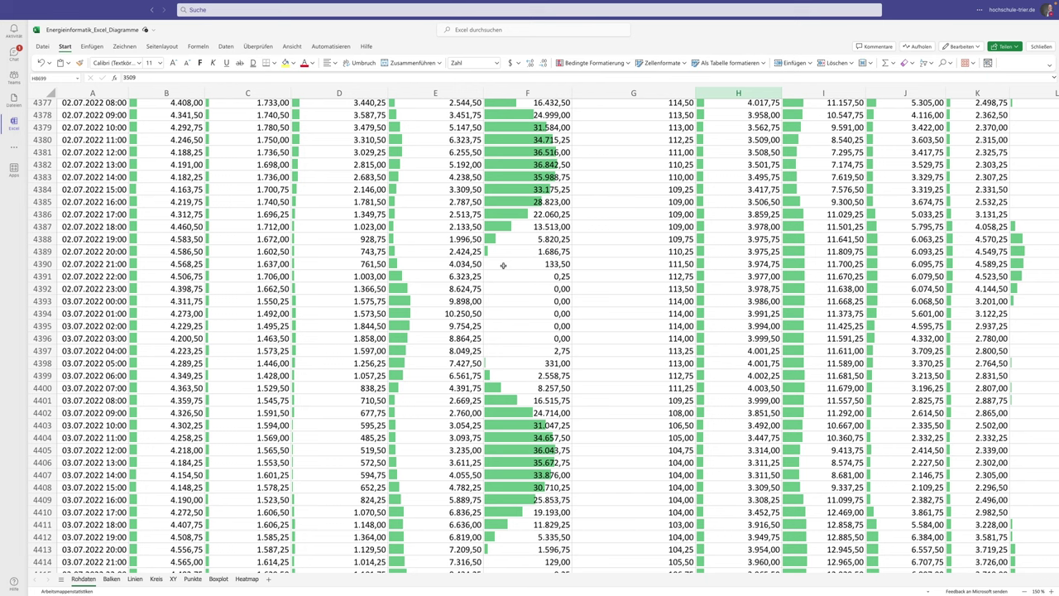
pyautogui.hscroll(1, 503, 265)
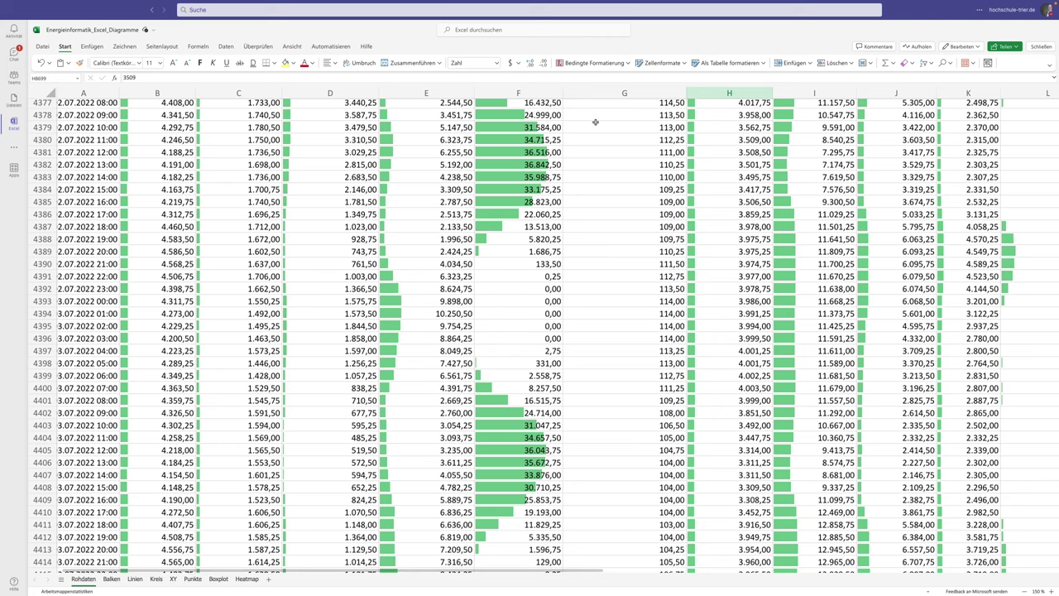
pyautogui.click(594, 63)
pyautogui.moveTo(584, 134)
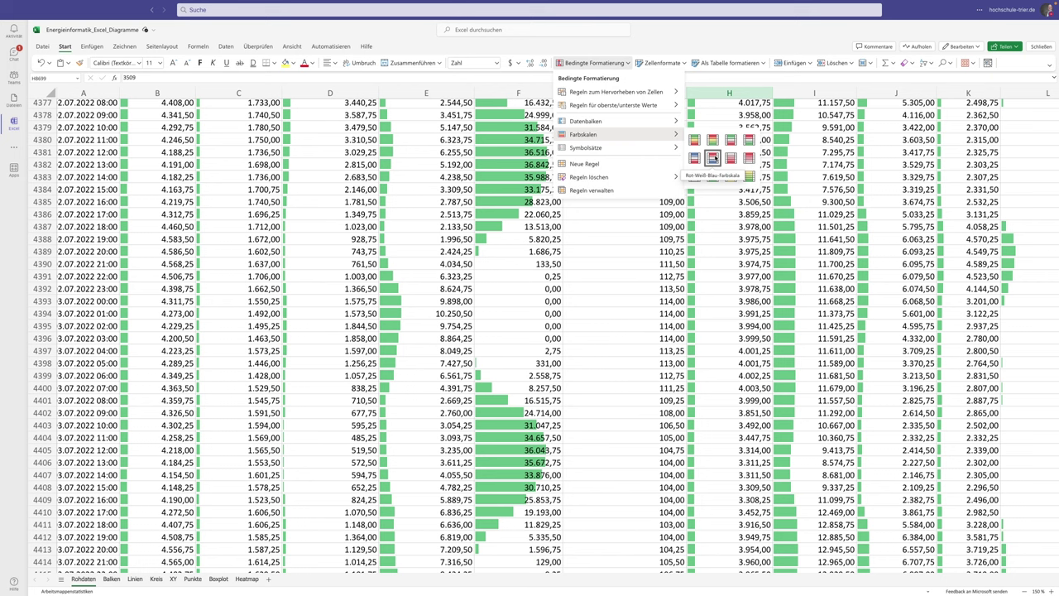
pyautogui.click(420, 160)
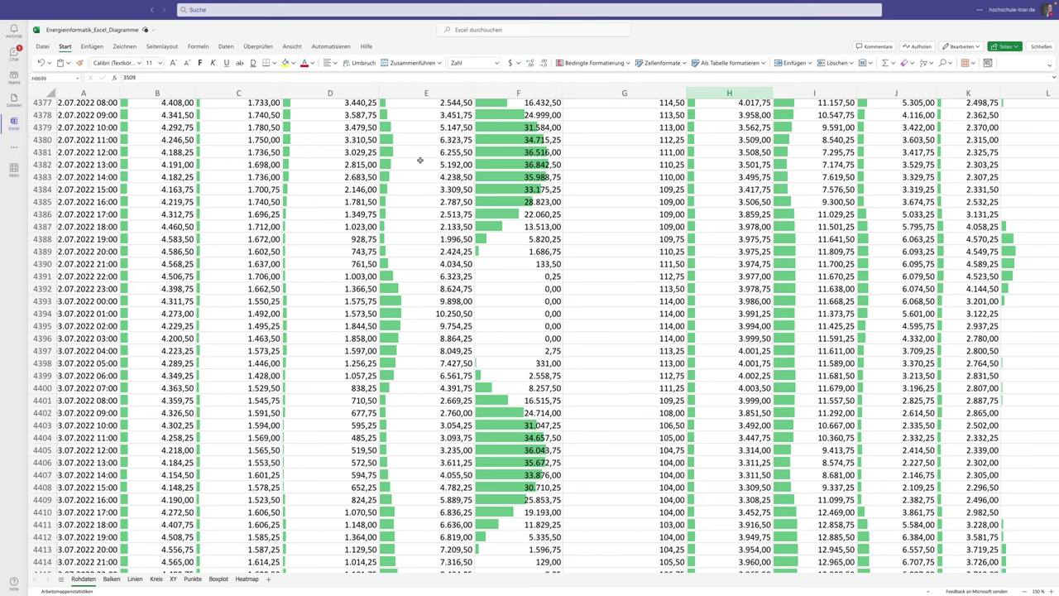
# Step: Undo the data bars and give Photovoltaik F2 to the last row a red-yellow-green colour scale
pyautogui.hotkey('ctrl', 'z')
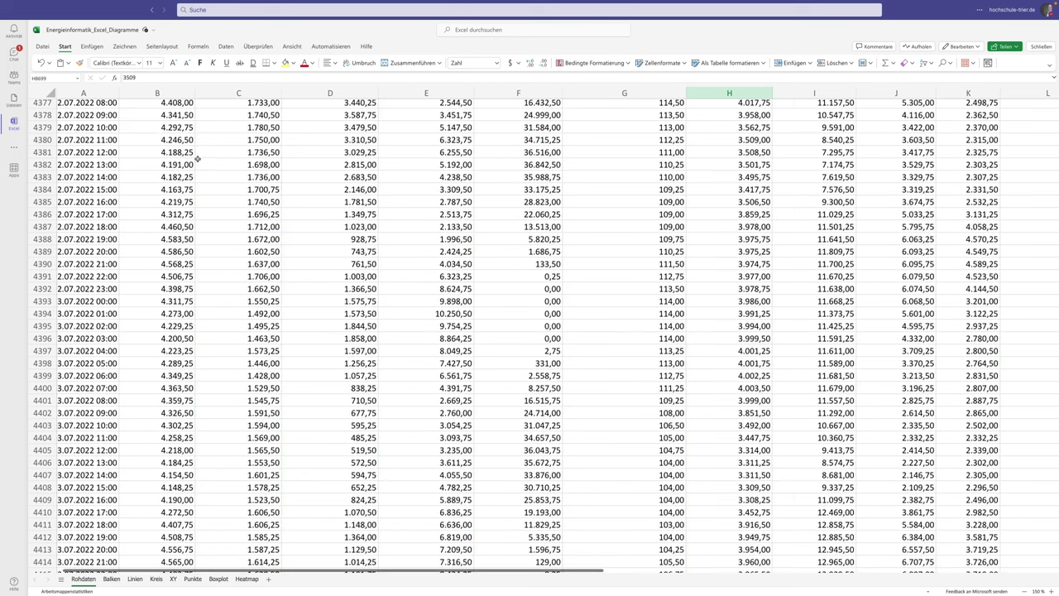
pyautogui.click(489, 154)
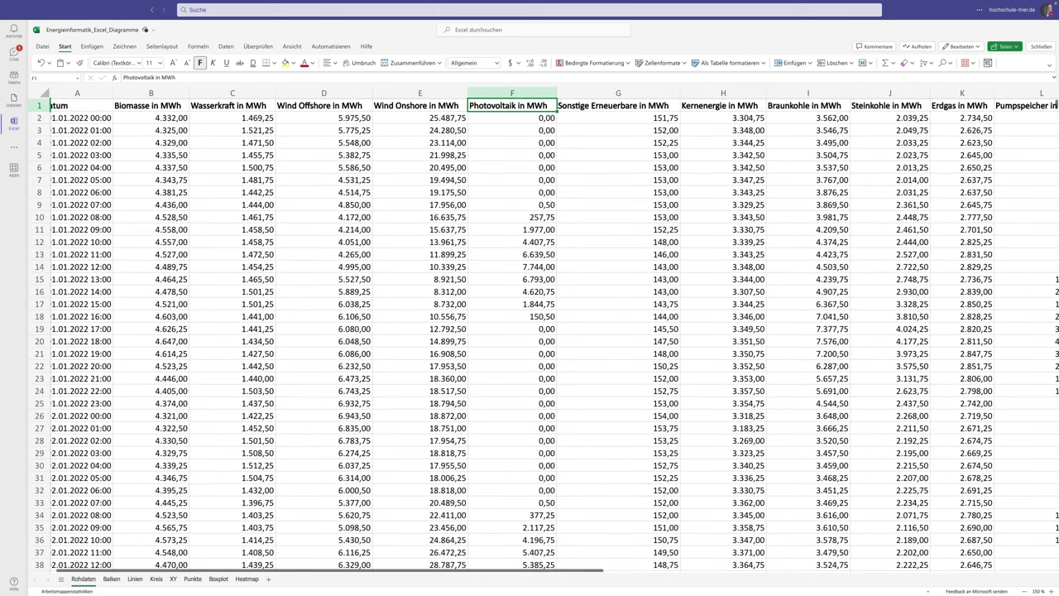
pyautogui.click(526, 117)
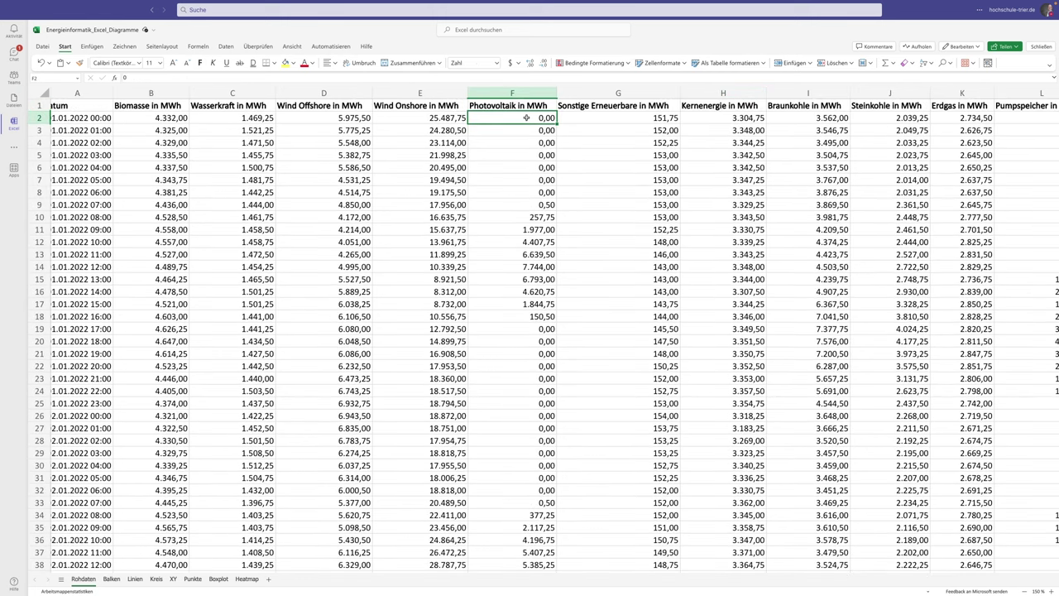
pyautogui.hotkey('ctrl', 'shift', 'Down')
pyautogui.click(629, 63)
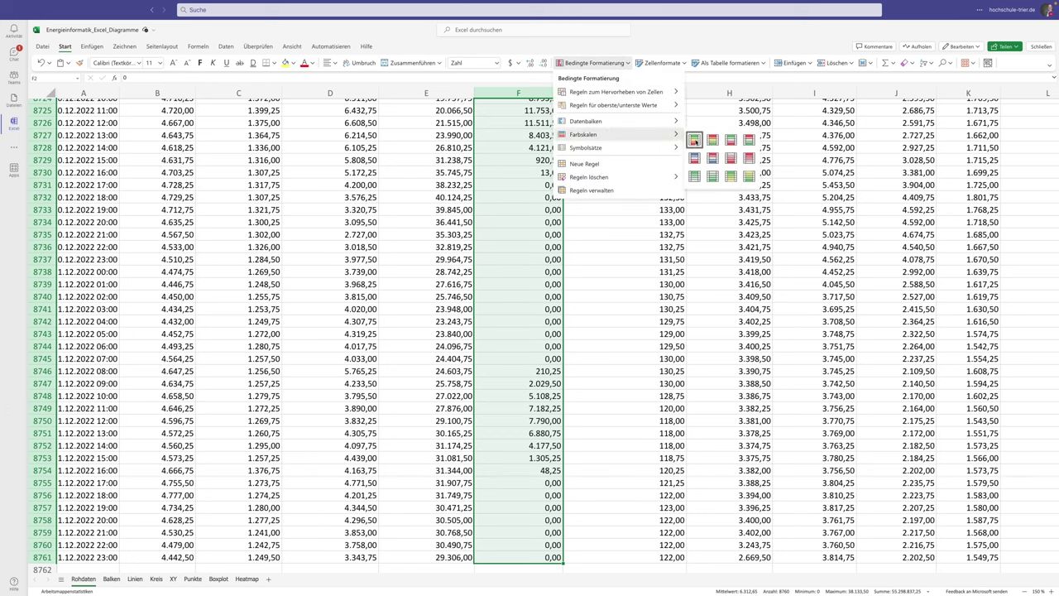
pyautogui.click(694, 141)
pyautogui.click(585, 301)
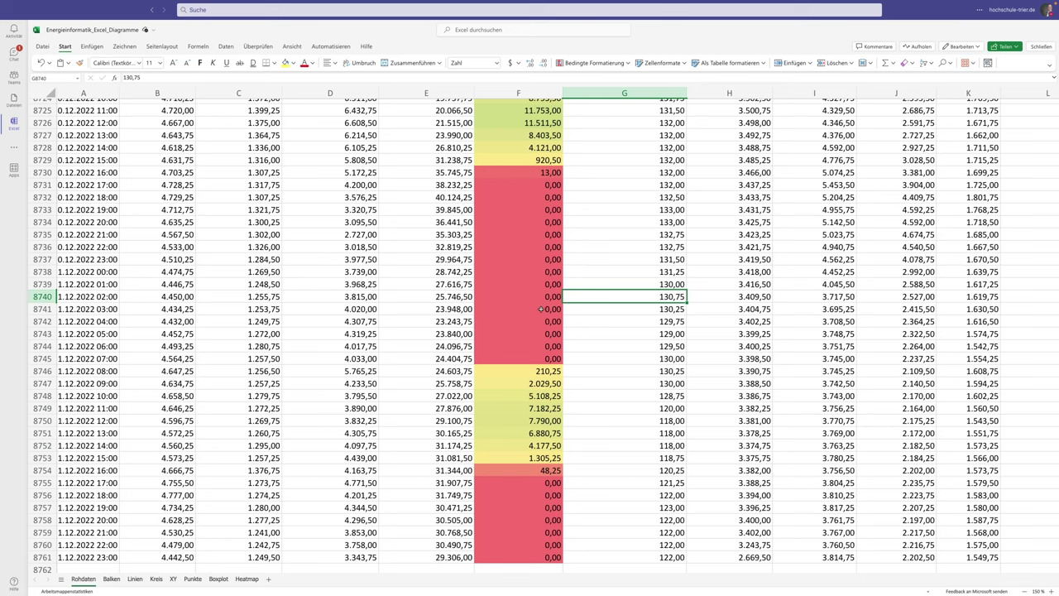
# Step: Scroll up through the Photovoltaik column to inspect its colour scale
pyautogui.scroll(3, 848, 370)
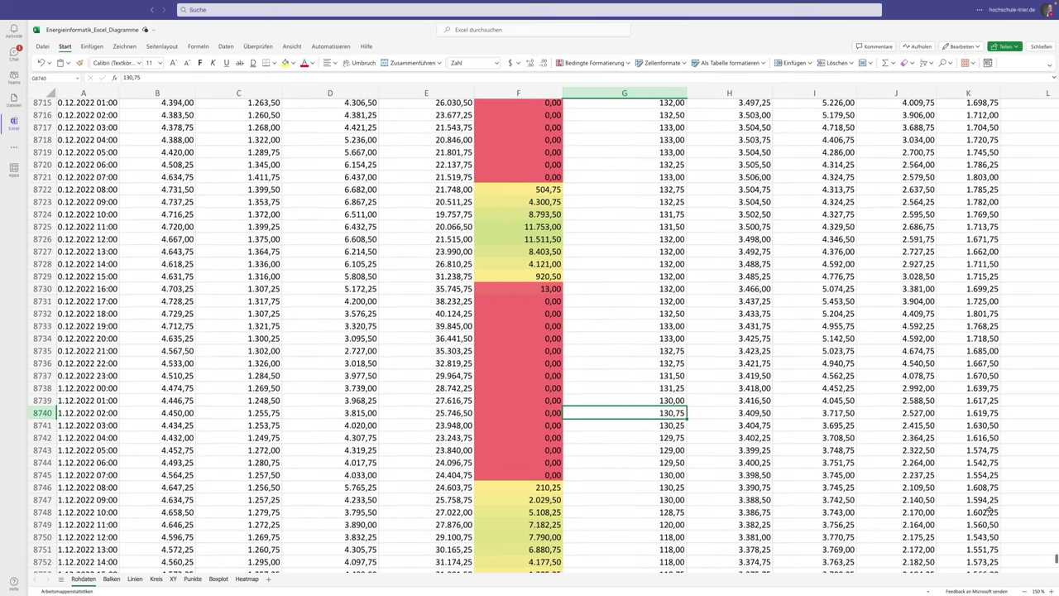
pyautogui.scroll(1, 991, 514)
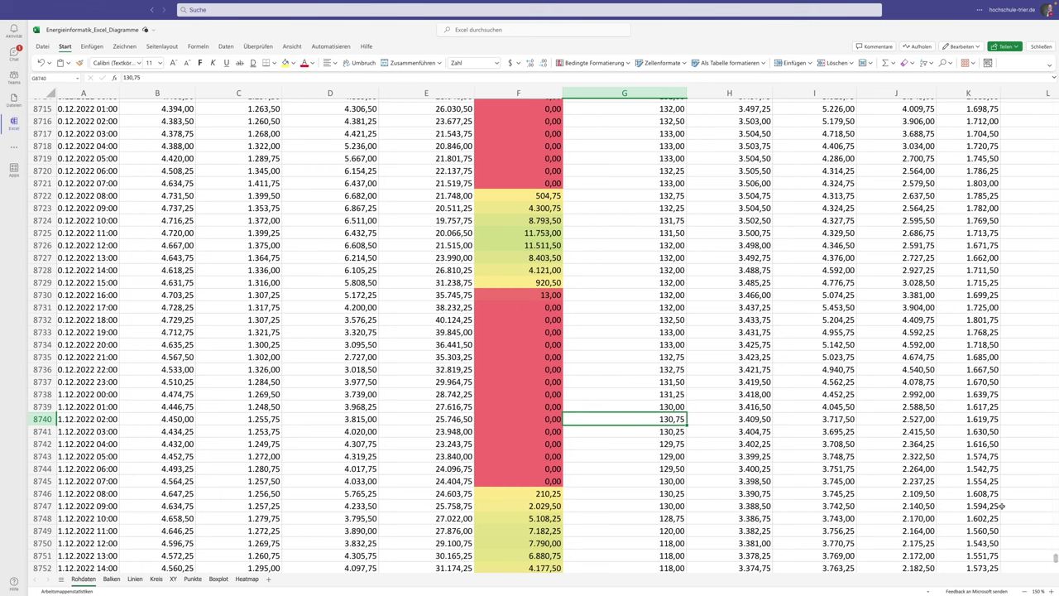
pyautogui.scroll(2, 1055, 556)
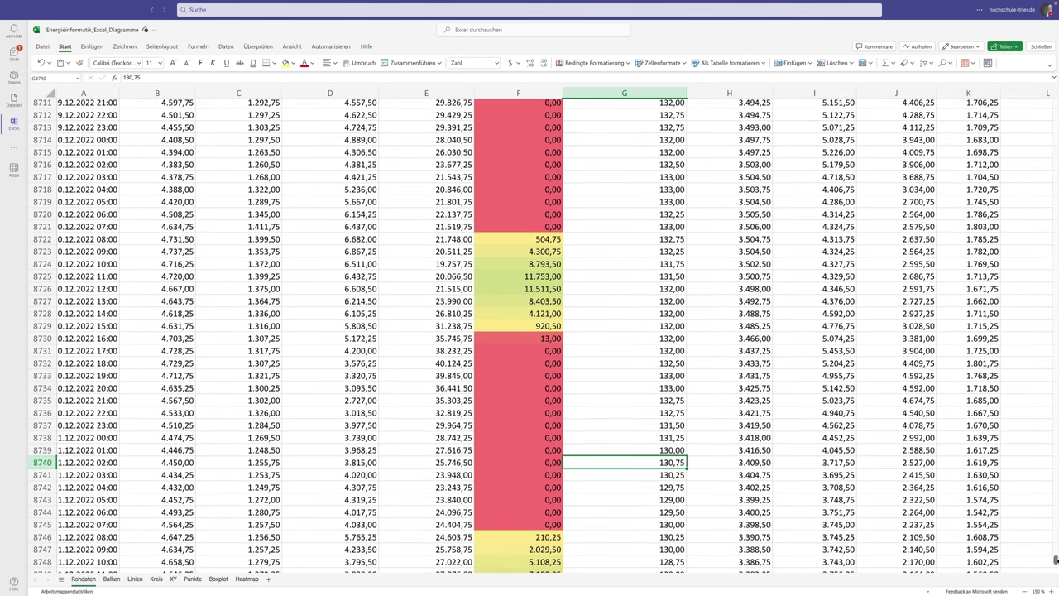
pyautogui.moveTo(1055, 560); pyautogui.dragTo(1052, 325)
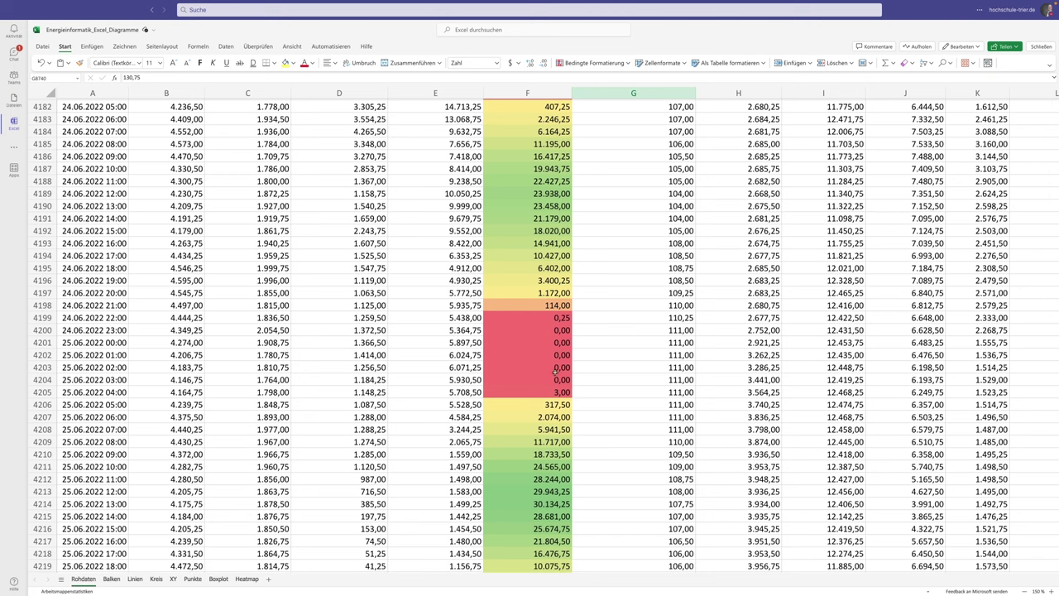
pyautogui.scroll(1, 549, 209)
pyautogui.scroll(1, 550, 207)
pyautogui.scroll(1, 550, 207)
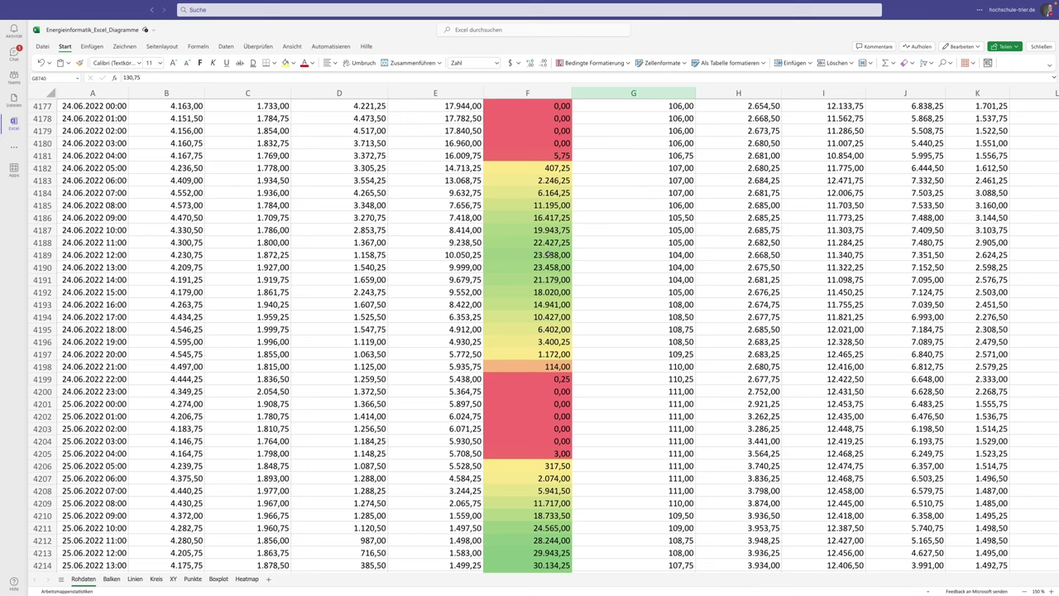
# Step: Select the Wind Onshore values from E2 to the last row and open Bedingte Formatierung
pyautogui.click(470, 256)
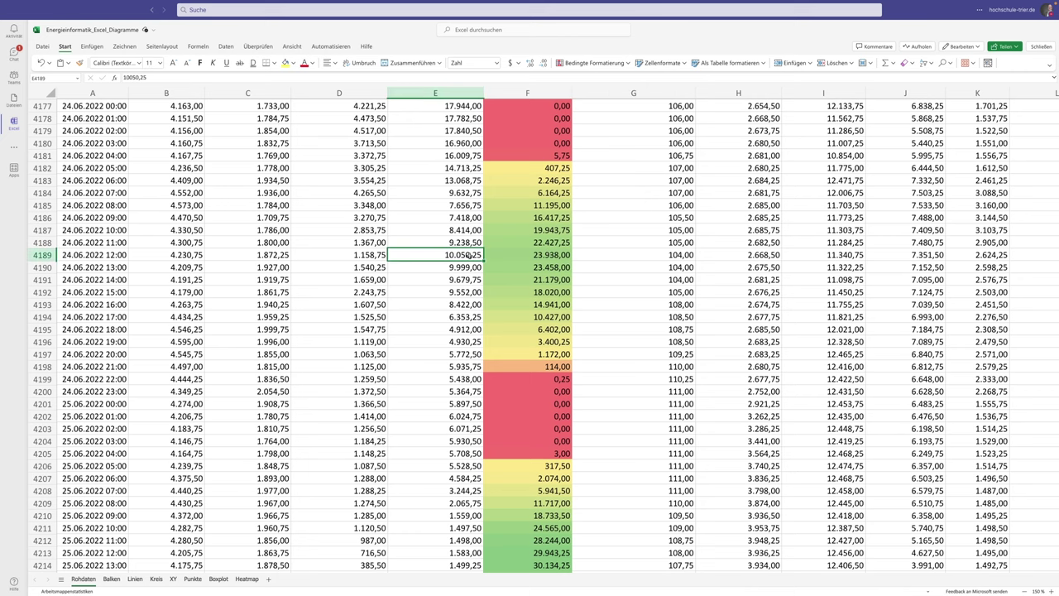
pyautogui.hotkey('ctrl', 'Up')
pyautogui.press('Down')
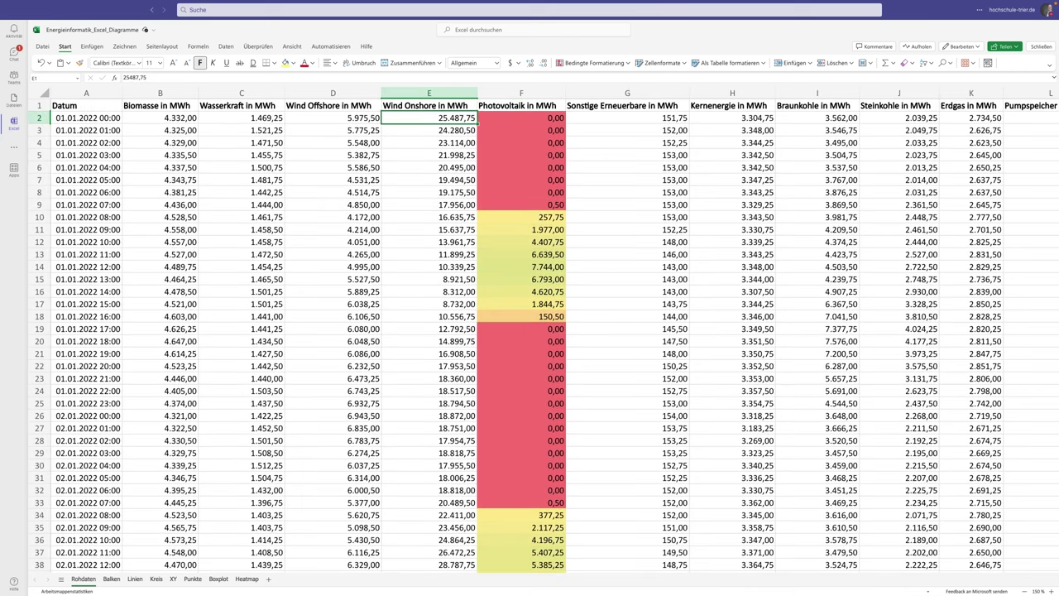
pyautogui.hotkey('ctrl', 'shift', 'Down')
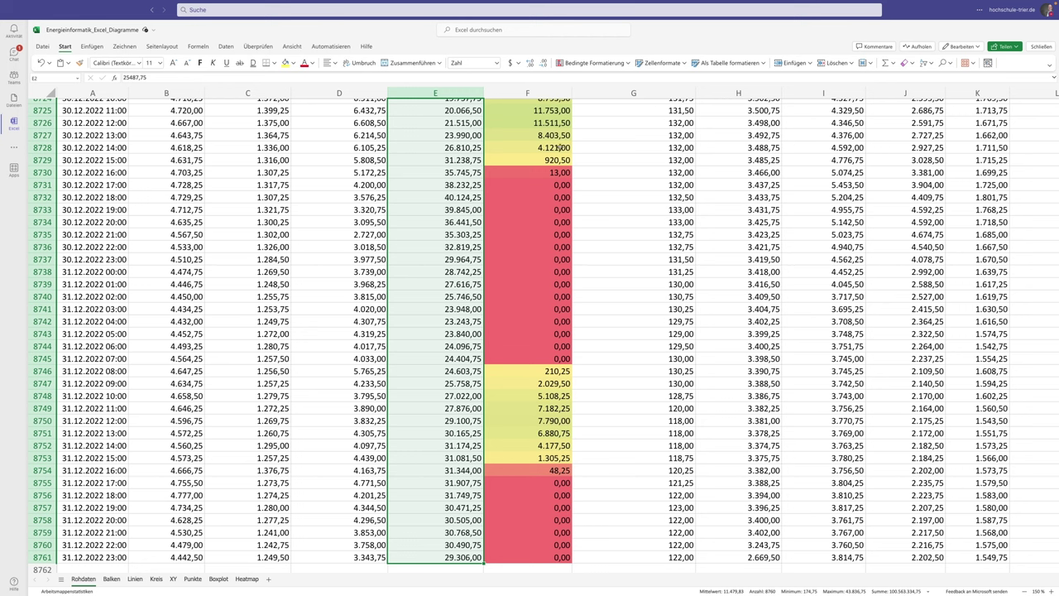
pyautogui.click(630, 64)
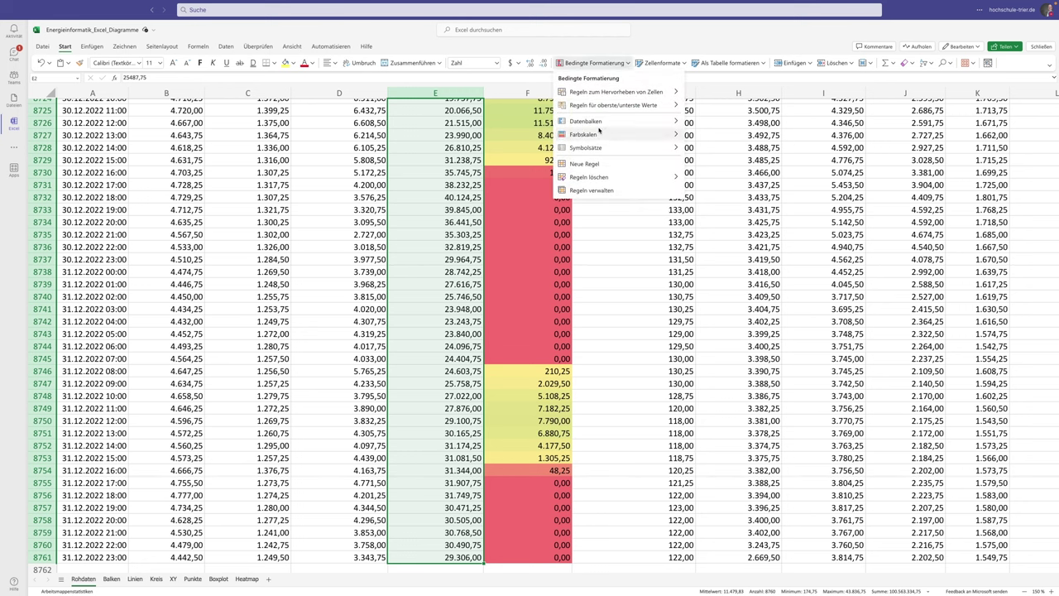
pyautogui.moveTo(584, 135)
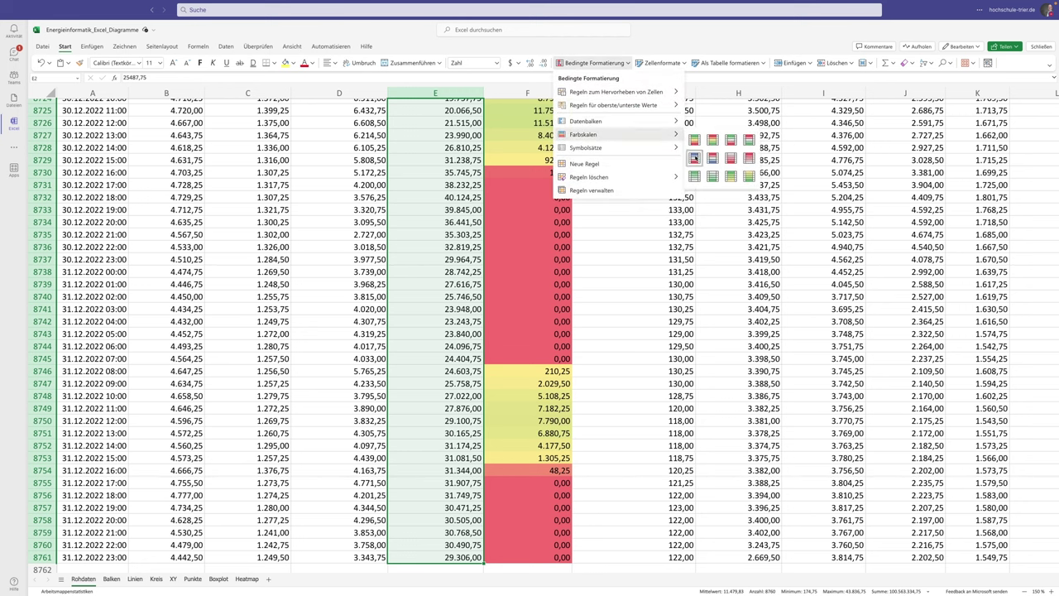
# Step: Try a blue colour scale on the Wind Onshore column E and inspect the shading
pyautogui.click(697, 157)
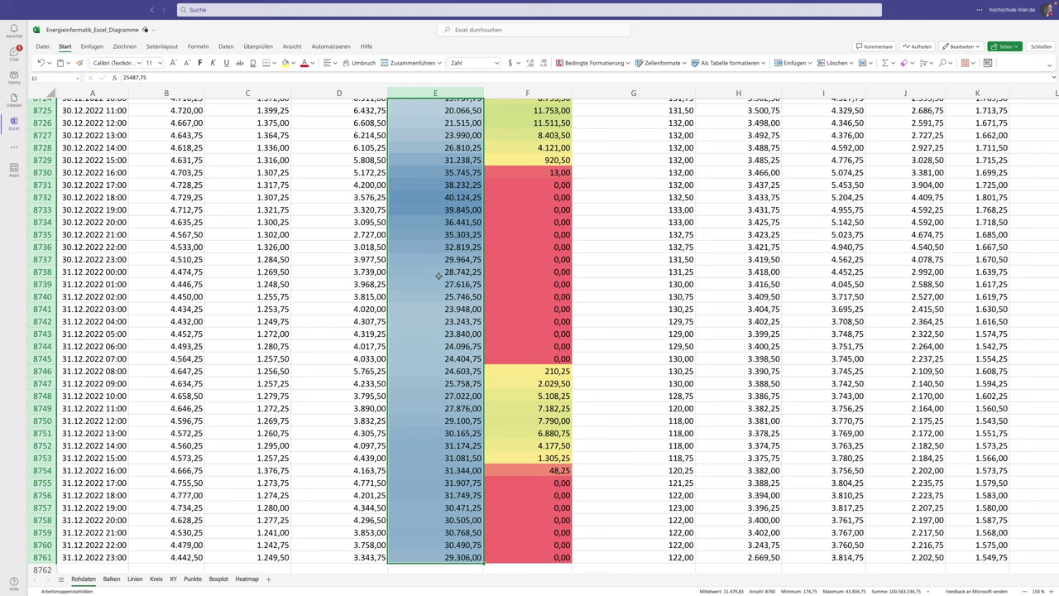
pyautogui.scroll(4, 439, 276)
pyautogui.click(607, 258)
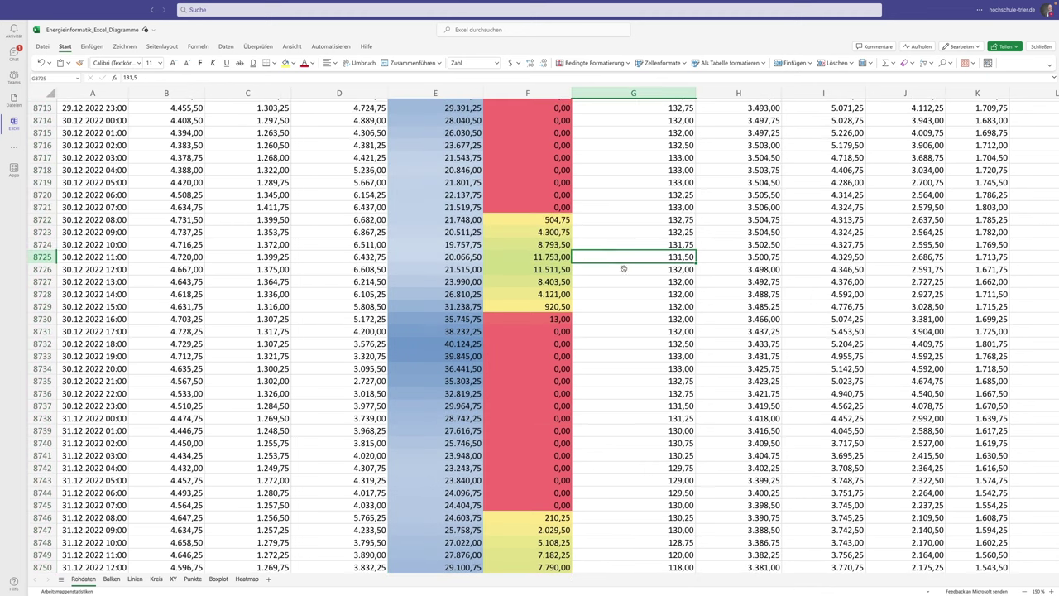
pyautogui.scroll(3, 1036, 529)
pyautogui.scroll(3, 1056, 524)
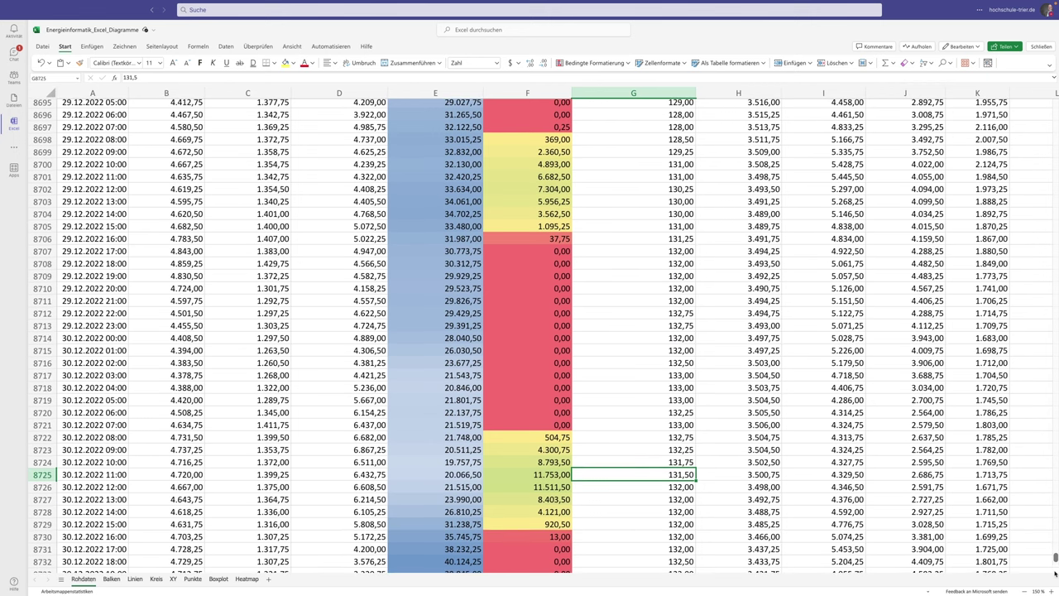
pyautogui.moveTo(1055, 558); pyautogui.dragTo(1055, 403)
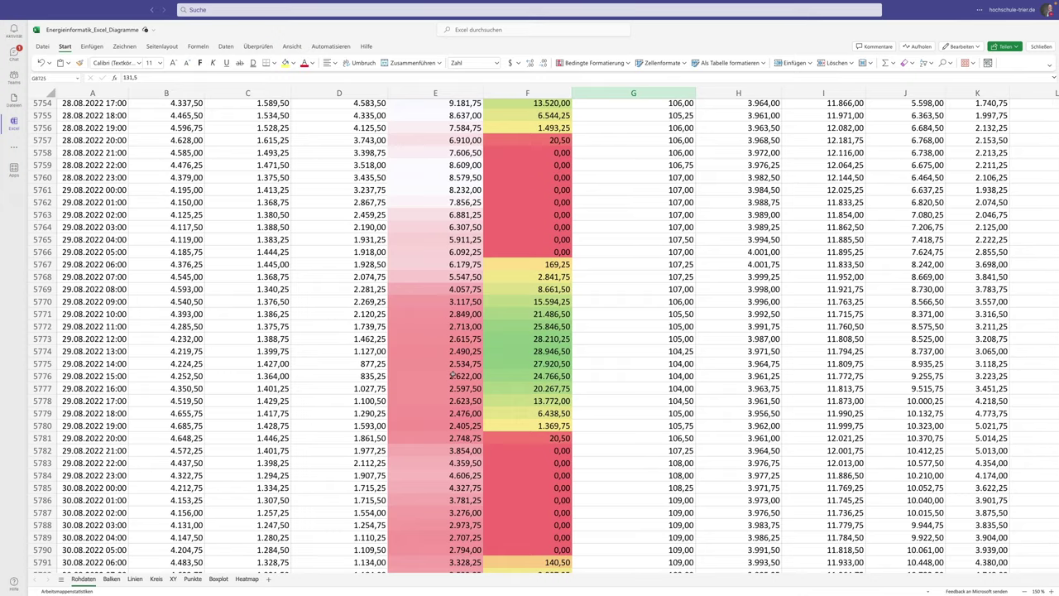
# Step: Scroll further up through the data, then undo the trial colour scale
pyautogui.scroll(6, 453, 375)
pyautogui.scroll(5, 452, 304)
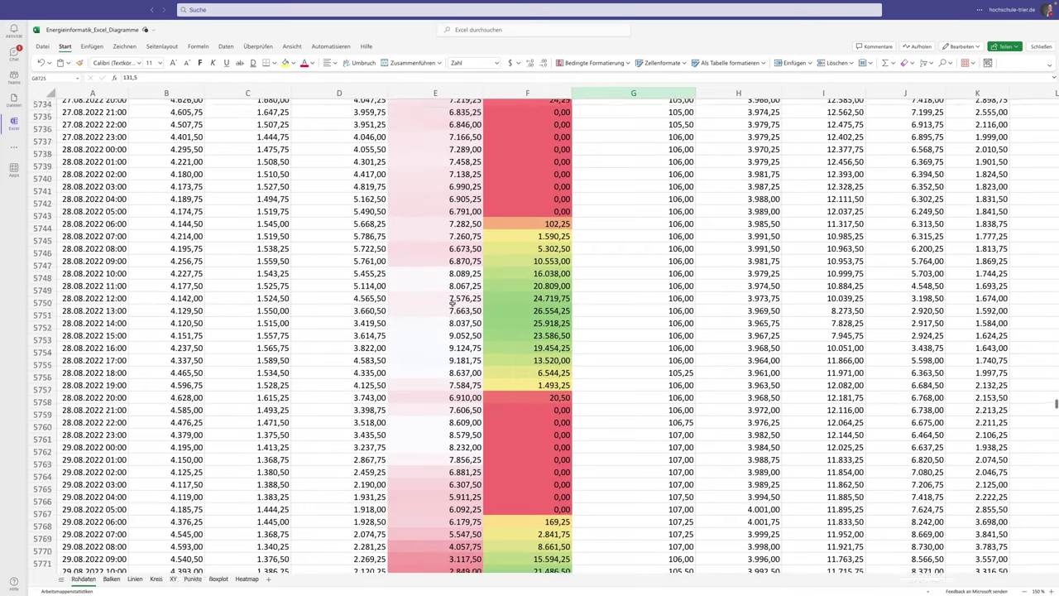
pyautogui.scroll(8, 452, 302)
pyautogui.scroll(20, 451, 302)
pyautogui.scroll(15, 452, 303)
pyautogui.scroll(15, 452, 304)
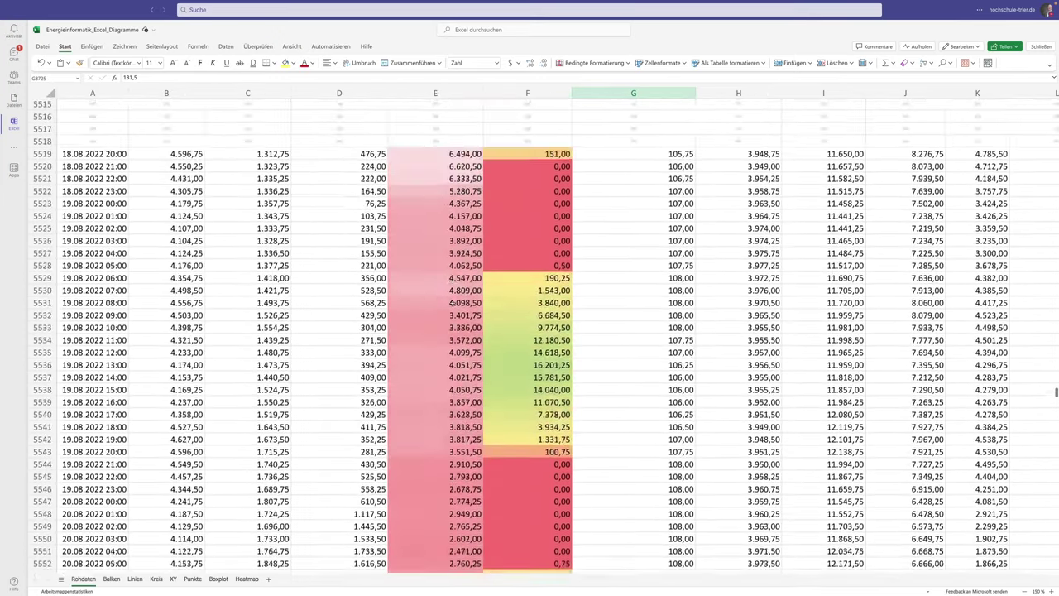
pyautogui.scroll(20, 452, 305)
pyautogui.scroll(15, 452, 304)
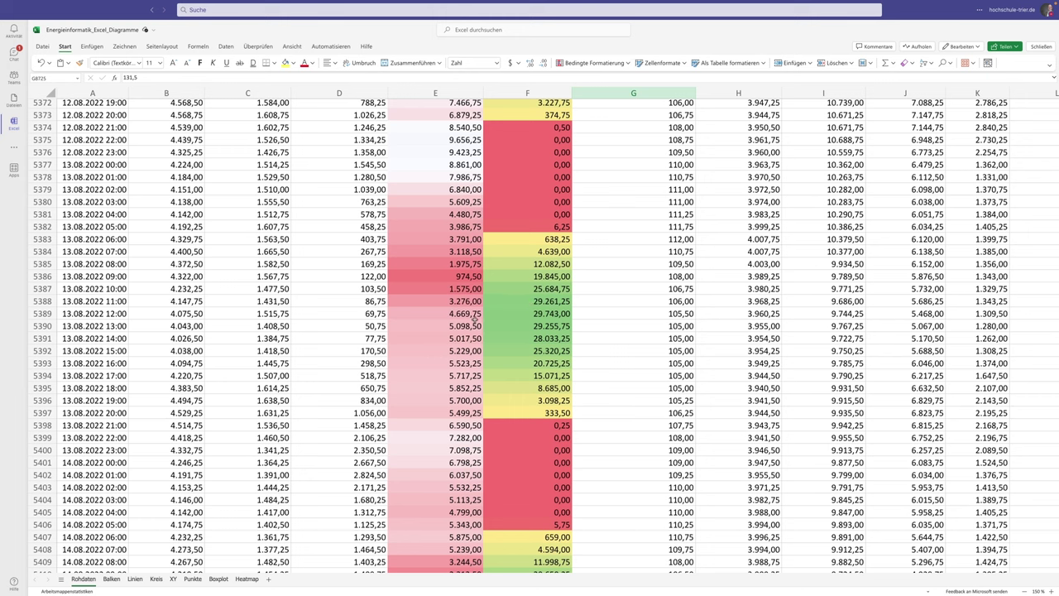
pyautogui.hotkey('ctrl', 'z')
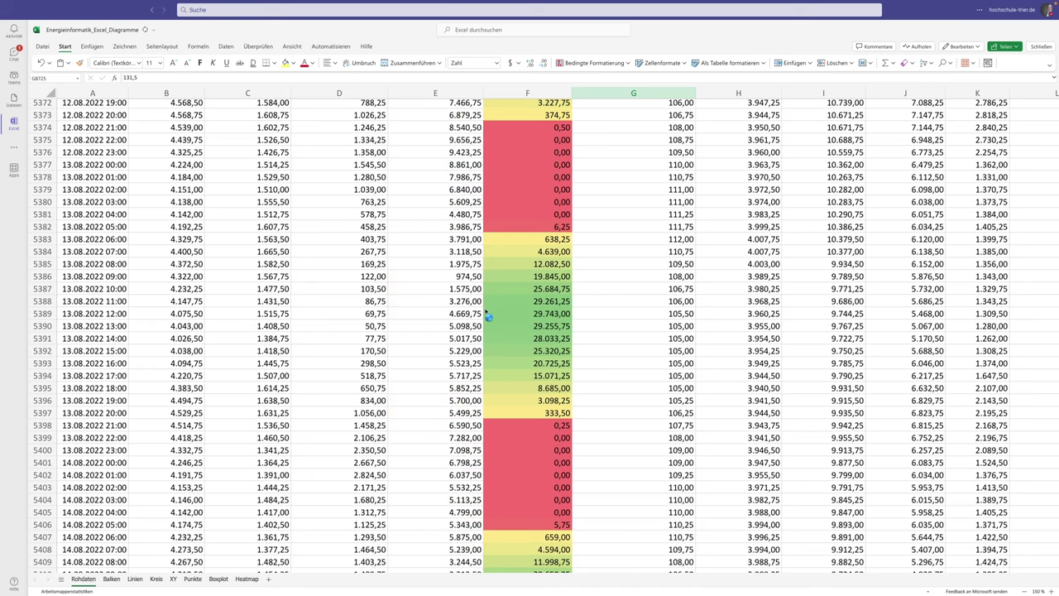
pyautogui.hotkey('ctrl', 'z')
# Step: Select B2:M8761 on the Rohdaten sheet and apply the Green-Yellow-Red colour scale
pyautogui.click(487, 310)
pyautogui.hotkey('ctrl', 'Up')
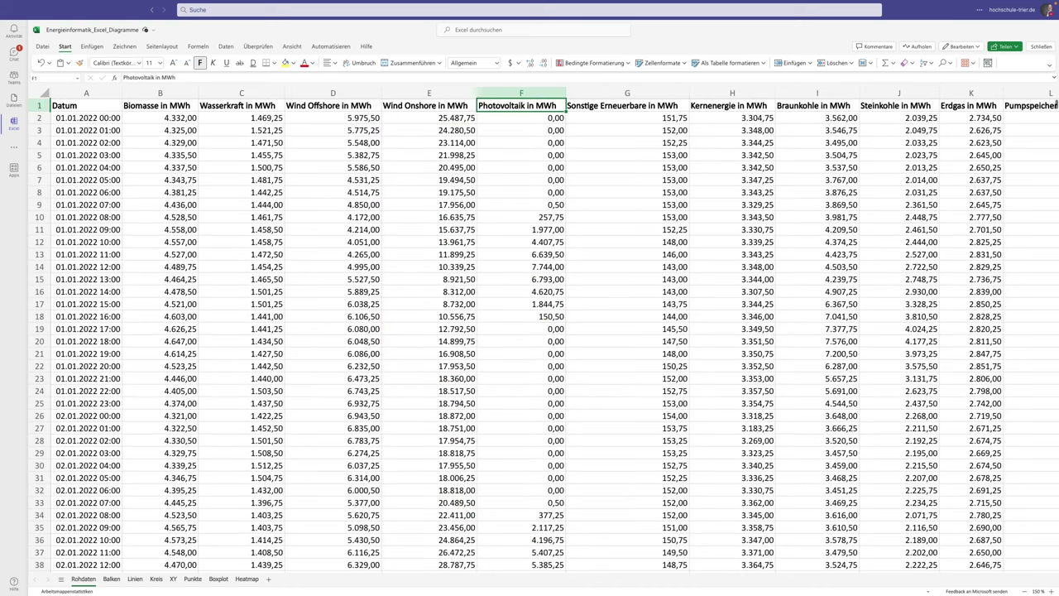
pyautogui.press('Left')
pyautogui.press('Left')
pyautogui.press('Left')
pyautogui.press('Left')
pyautogui.press('Down')
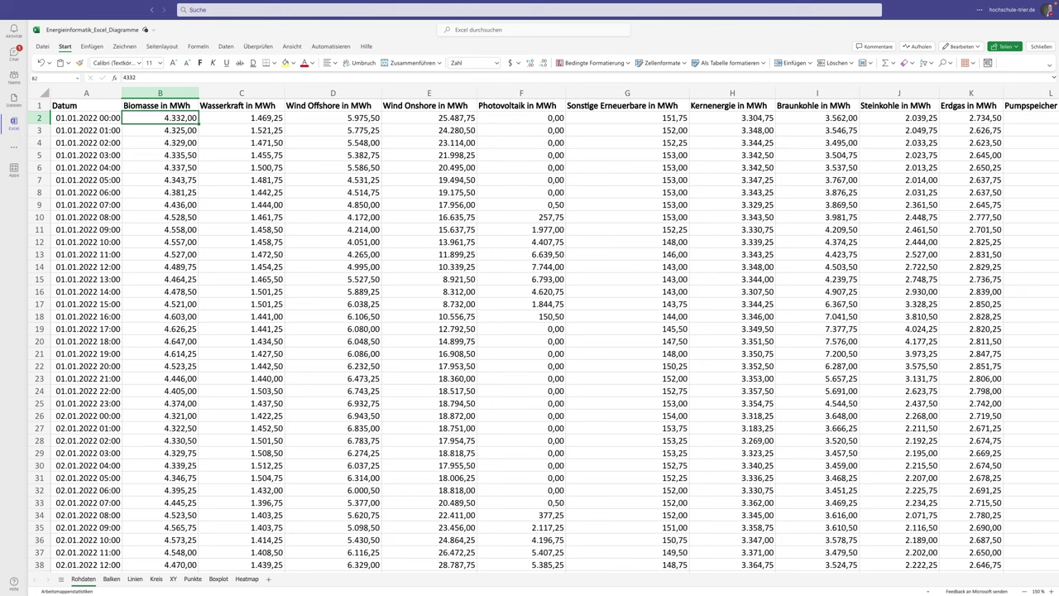
pyautogui.hscroll(5, 647, 331)
pyautogui.keyDown('shift'); pyautogui.click(857, 118); pyautogui.keyUp('shift')
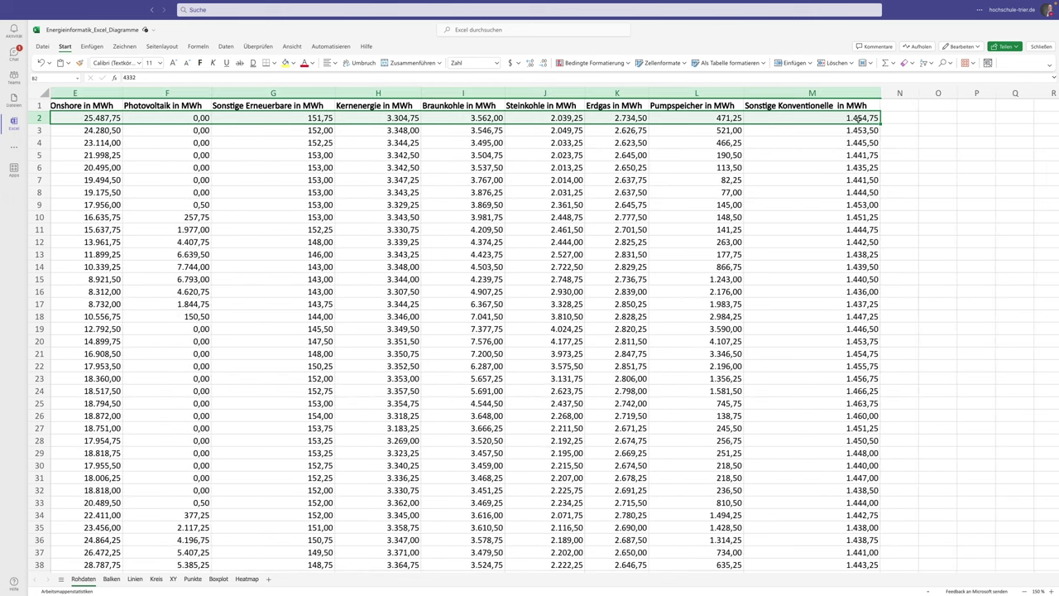
pyautogui.hotkey('ctrl', 'shift', 'Down')
pyautogui.hscroll(-5, 447, 295)
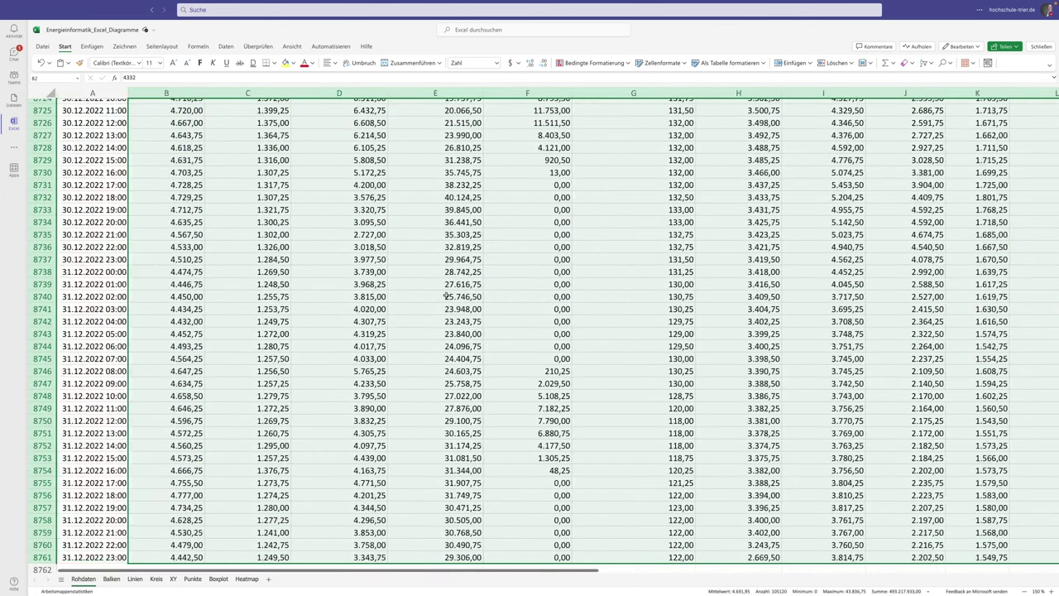
pyautogui.click(593, 63)
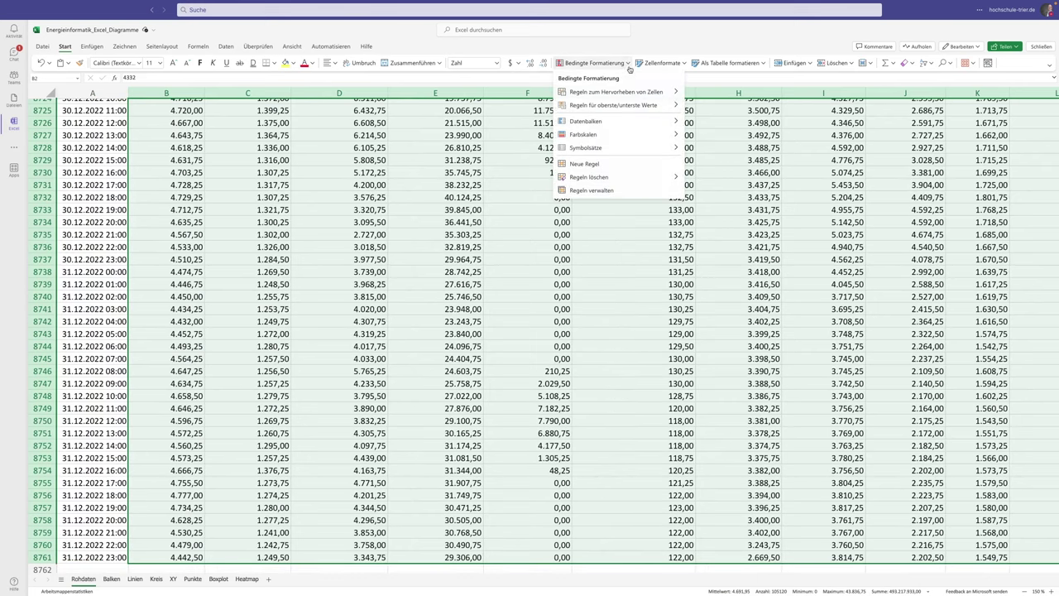
pyautogui.moveTo(584, 134)
pyautogui.click(692, 139)
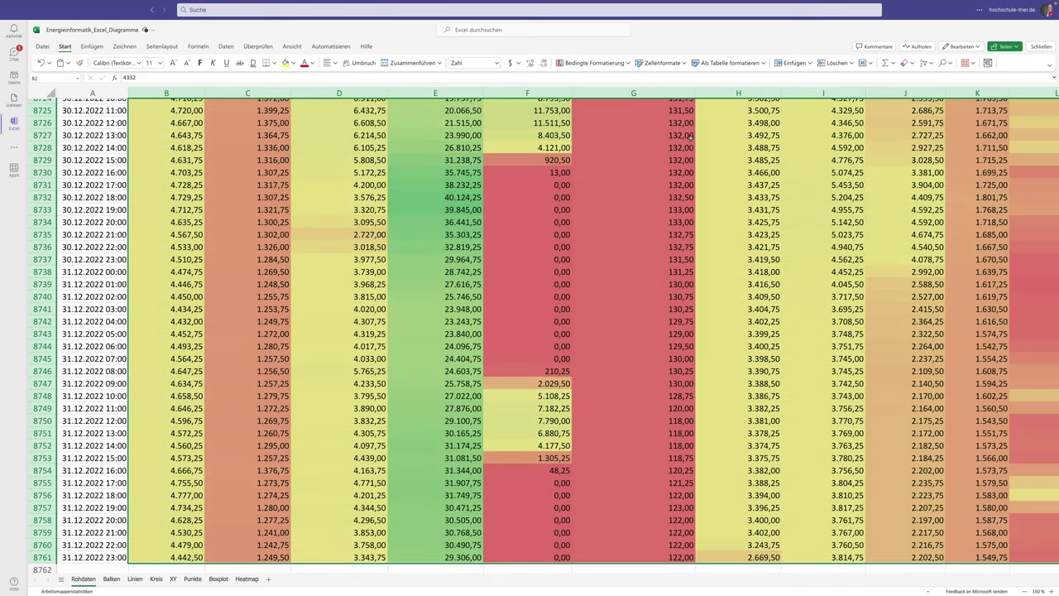
pyautogui.click(571, 234)
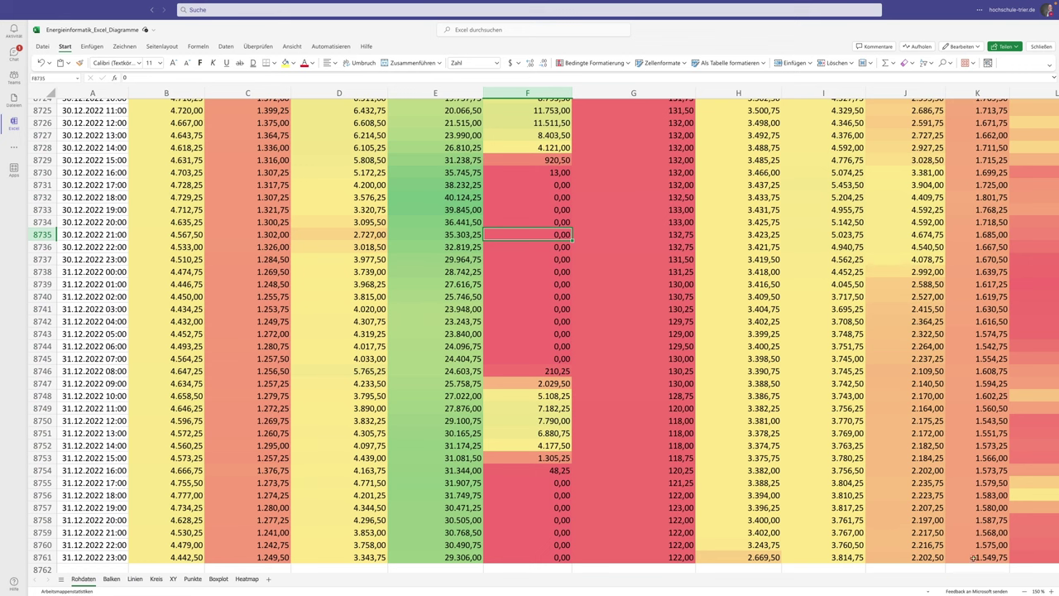
# Step: Zoom the Rohdaten sheet out to 25 % to view all the shaded data
pyautogui.click(1025, 591)
pyautogui.click(1025, 591)
pyautogui.click(1024, 591)
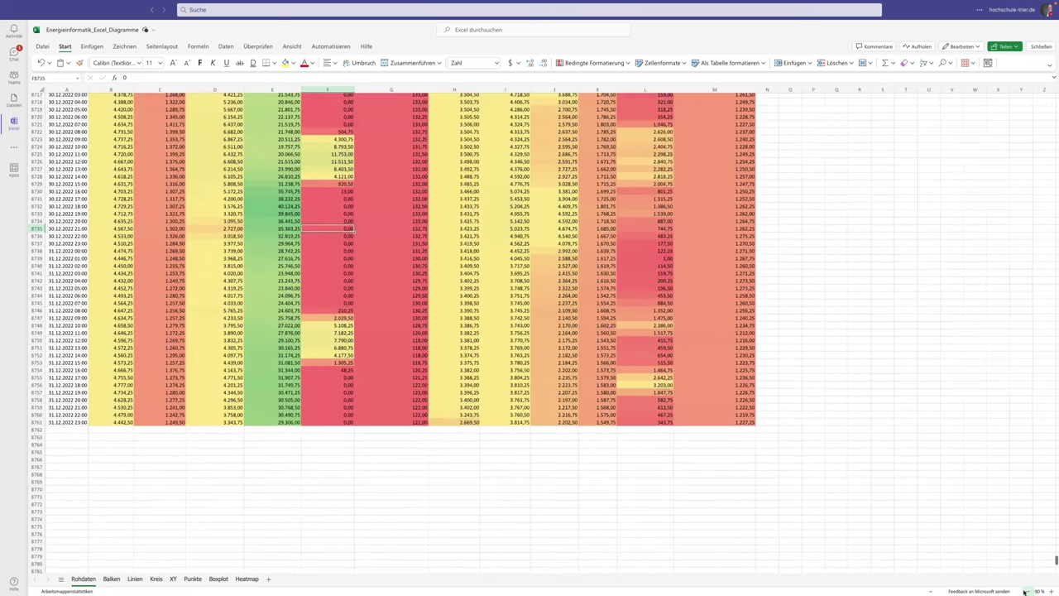
pyautogui.click(1025, 591)
pyautogui.click(1024, 591)
pyautogui.click(1024, 591)
pyautogui.click(1025, 591)
pyautogui.click(1025, 591)
pyautogui.click(1025, 591)
pyautogui.click(1025, 591)
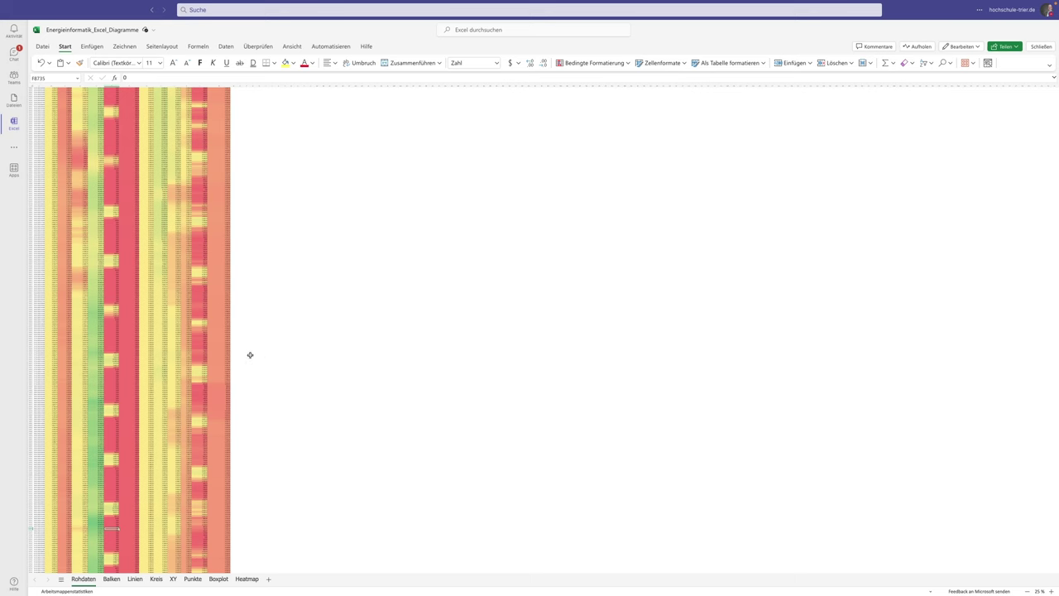
pyautogui.scroll(-10, 175, 351)
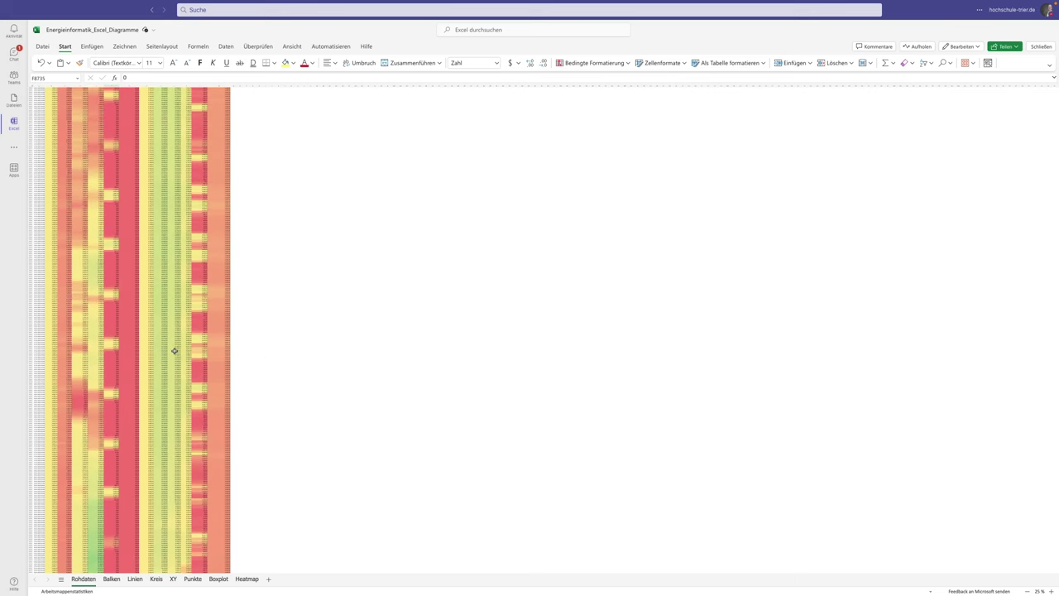
pyautogui.scroll(-5, 175, 351)
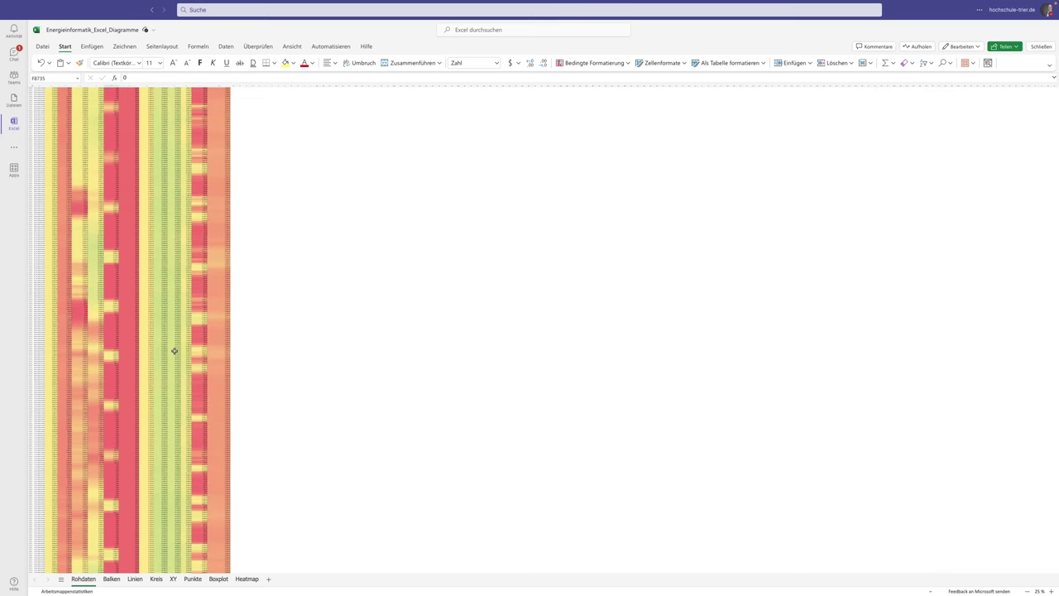
# Step: Compare status-bar statistics for columns F, M, C, L, G and D, then run down column J
pyautogui.click(113, 88)
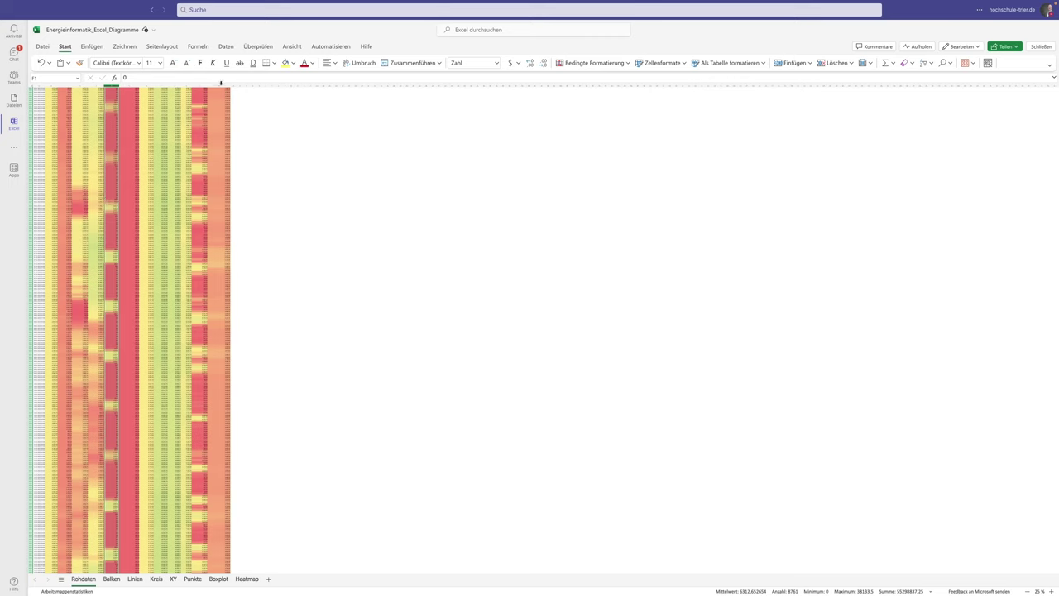
pyautogui.click(220, 84)
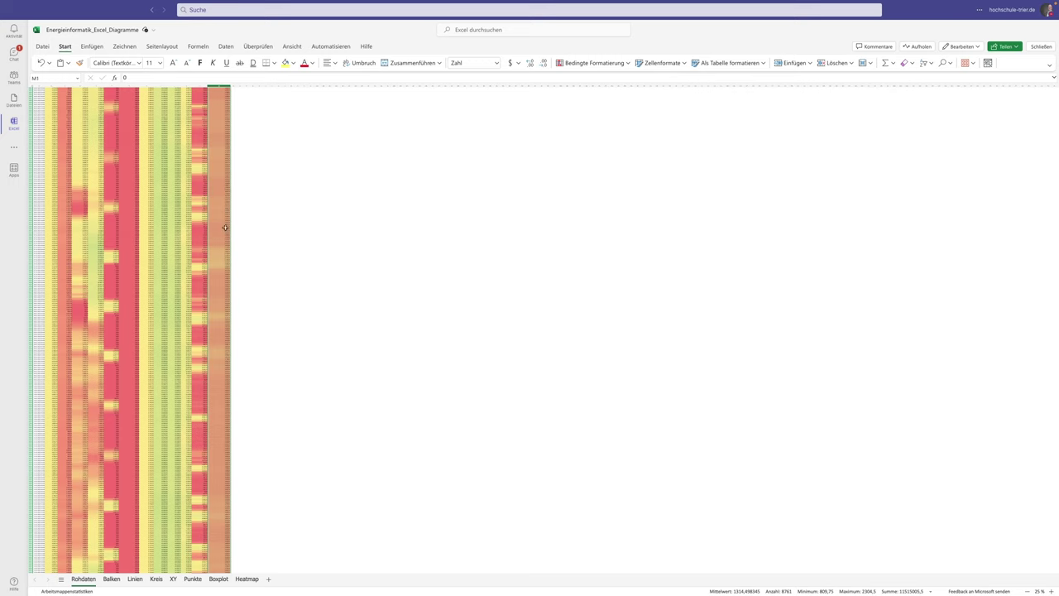
pyautogui.click(65, 84)
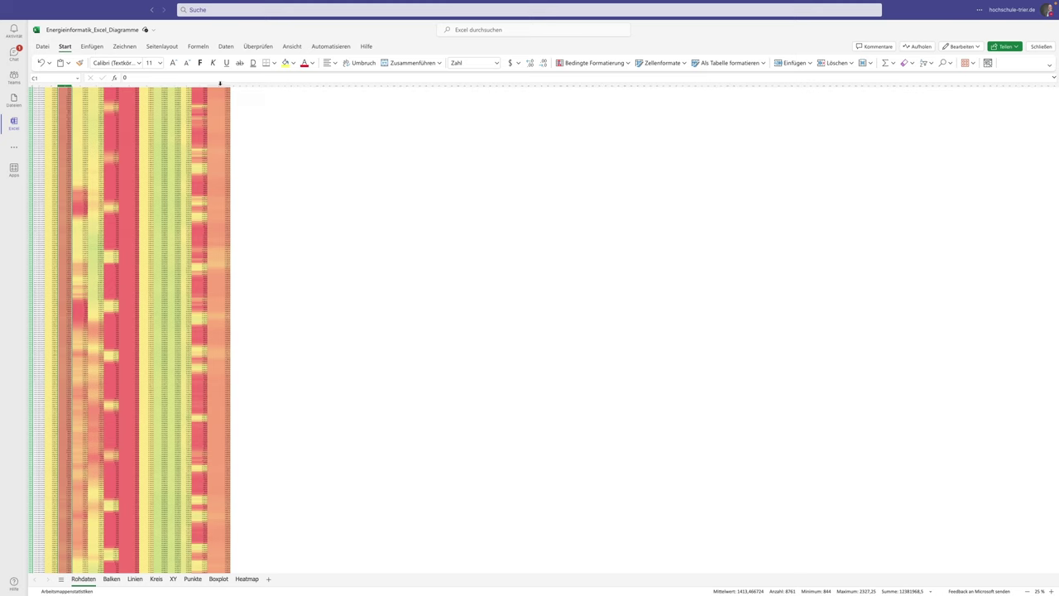
pyautogui.click(221, 84)
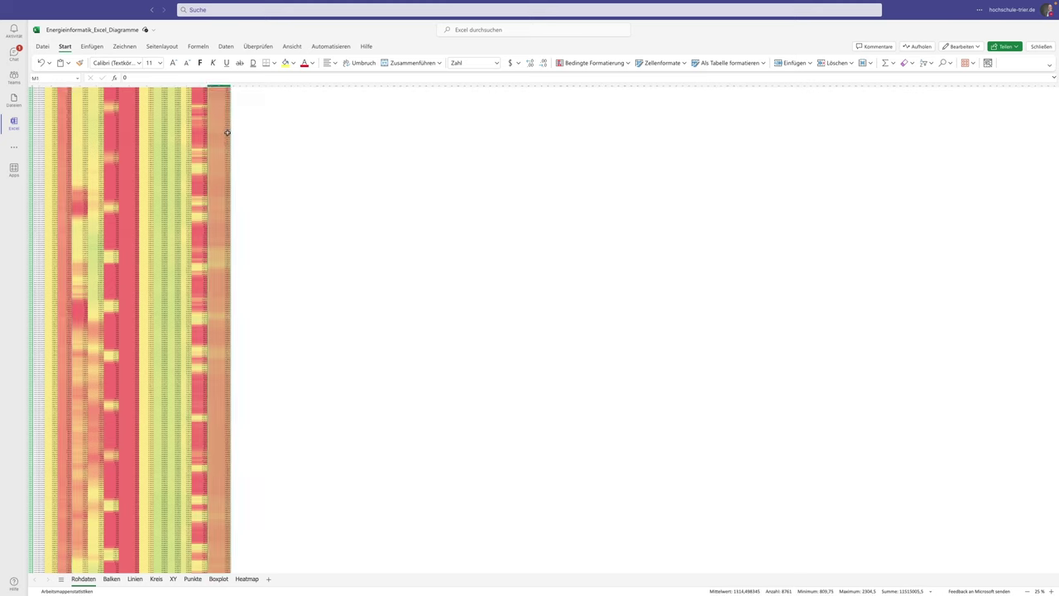
pyautogui.click(200, 83)
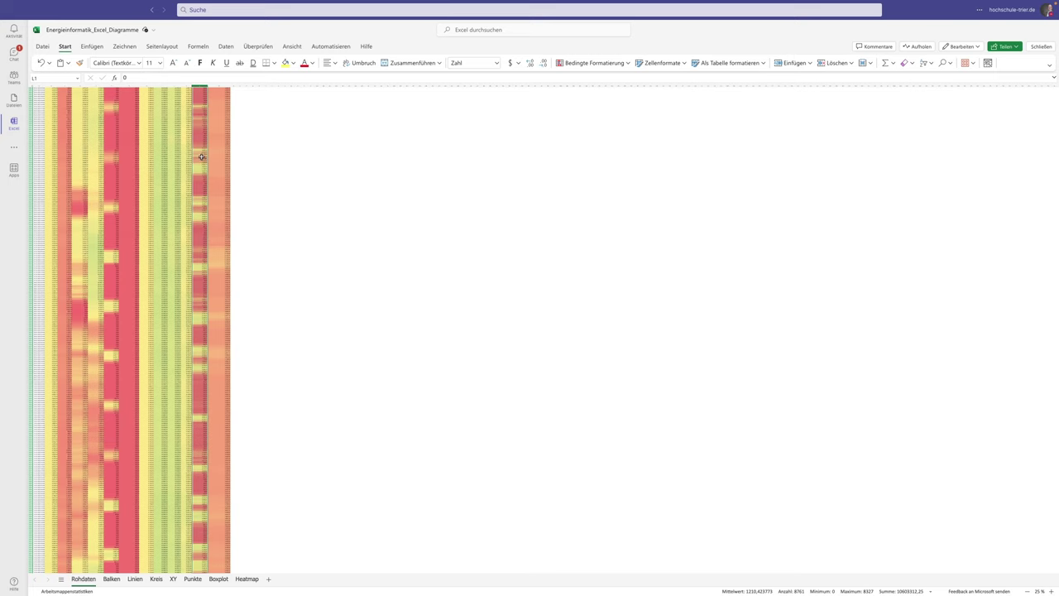
pyautogui.click(127, 83)
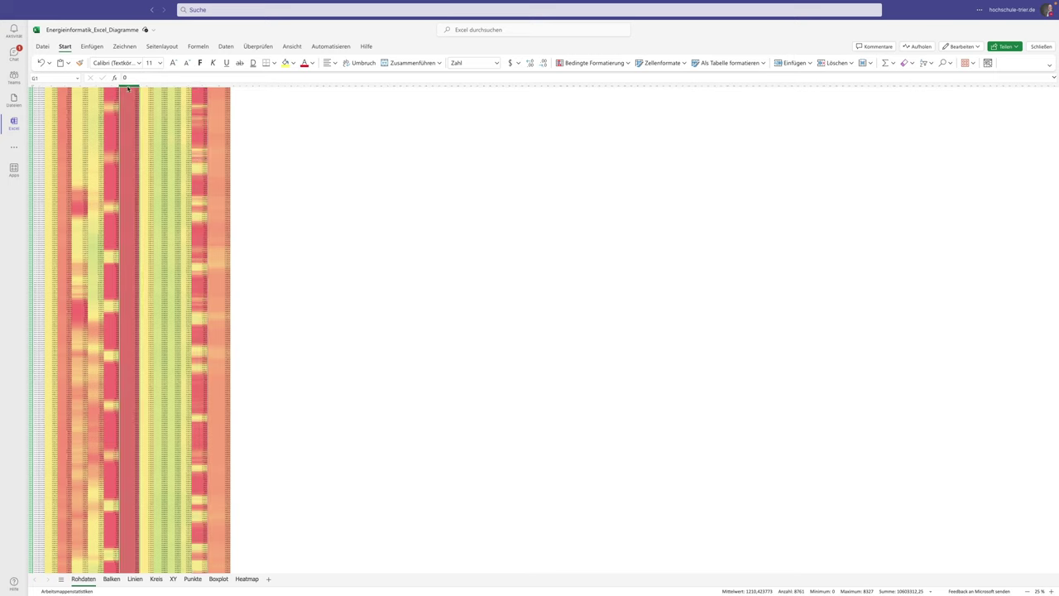
pyautogui.click(82, 83)
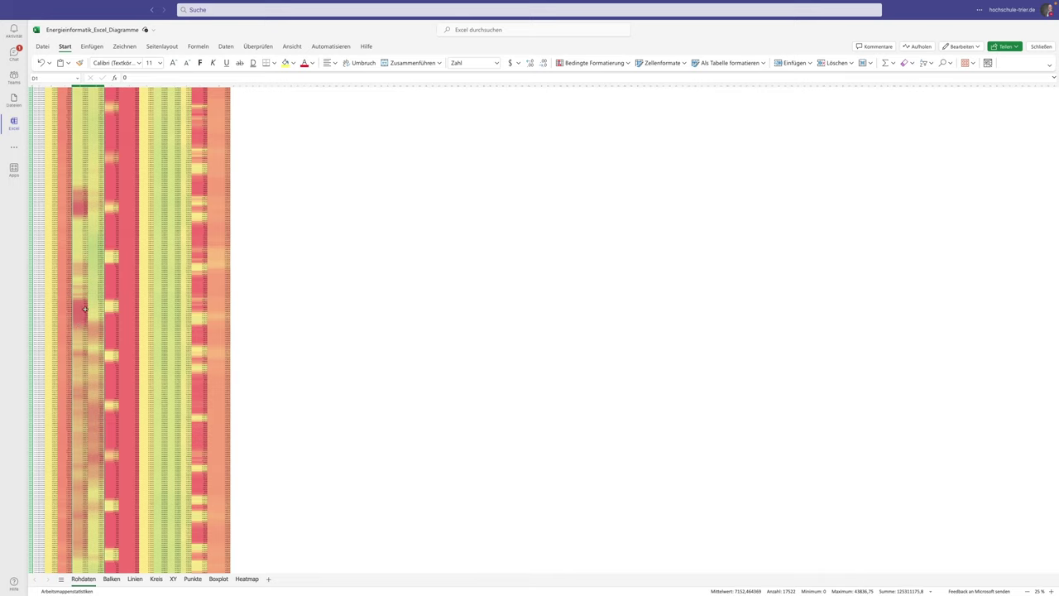
pyautogui.click(168, 288)
pyautogui.hotkey('ctrl', 'Down')
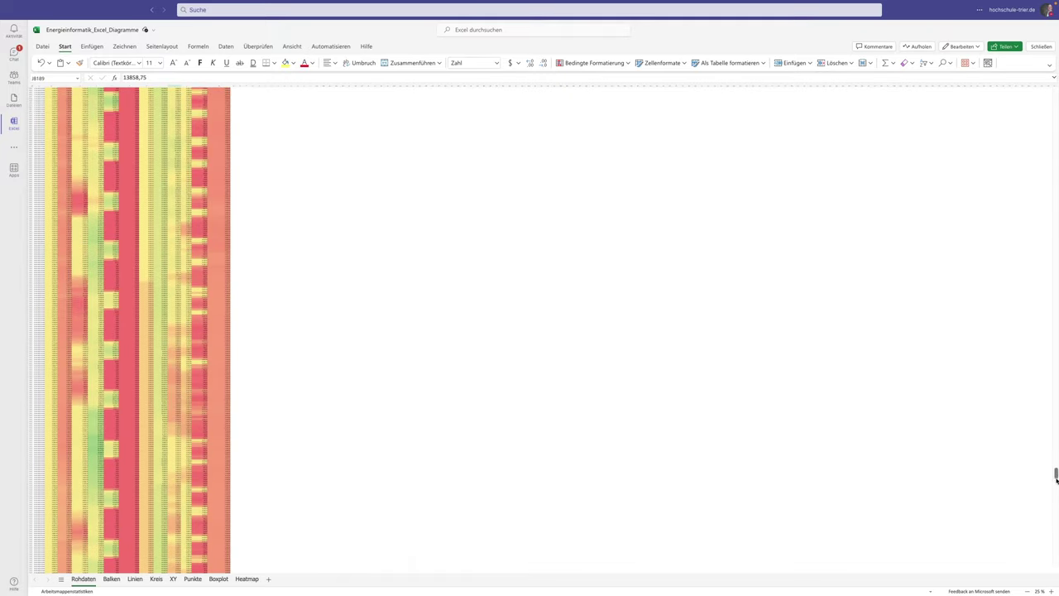
# Step: Return to the top of the Rohdaten sheet and bring up Bedingte Formatierung
pyautogui.moveTo(1056, 479); pyautogui.dragTo(1056, 93)
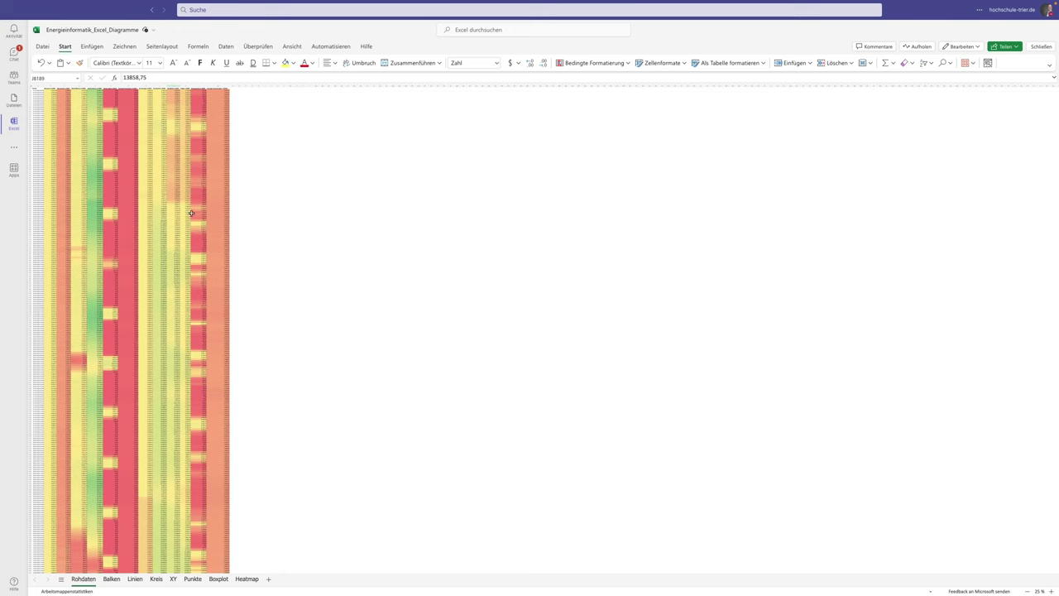
pyautogui.click(628, 63)
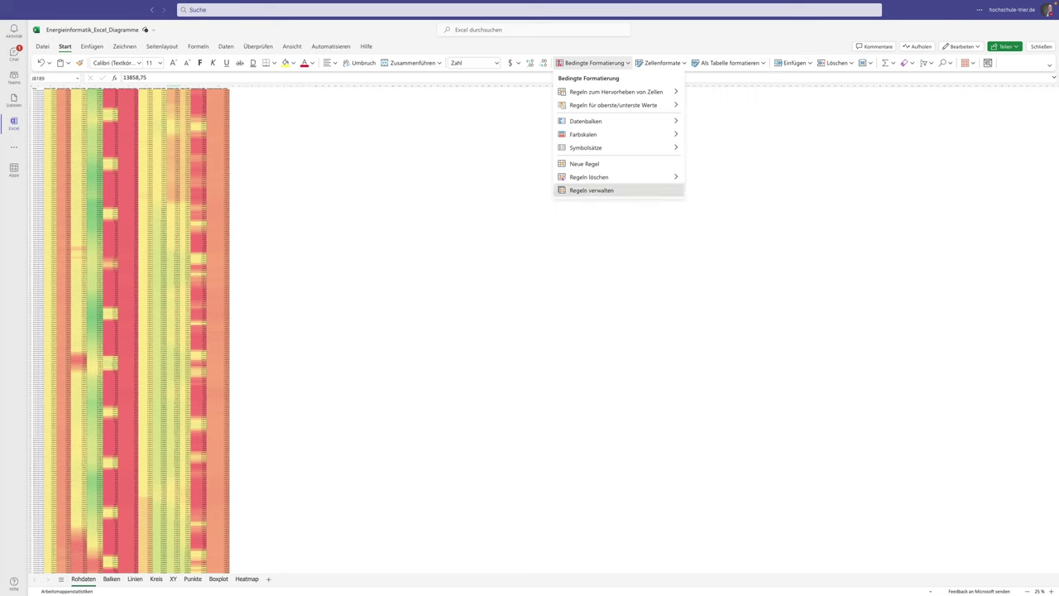
# Step: Review the existing rules under Regeln verwalten, then switch to the Heatmap sheet
pyautogui.click(586, 189)
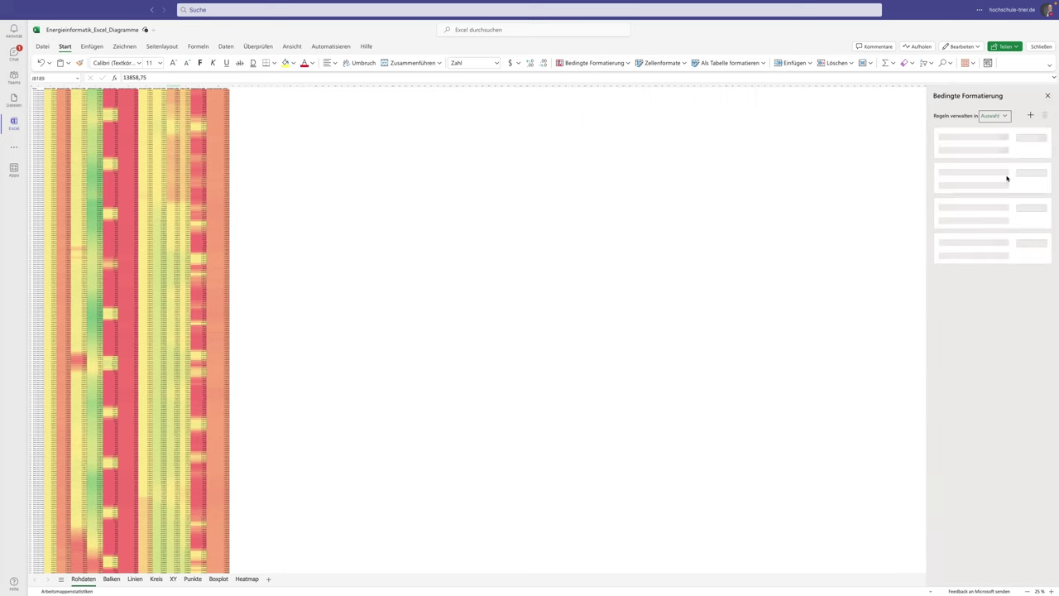
pyautogui.click(1048, 96)
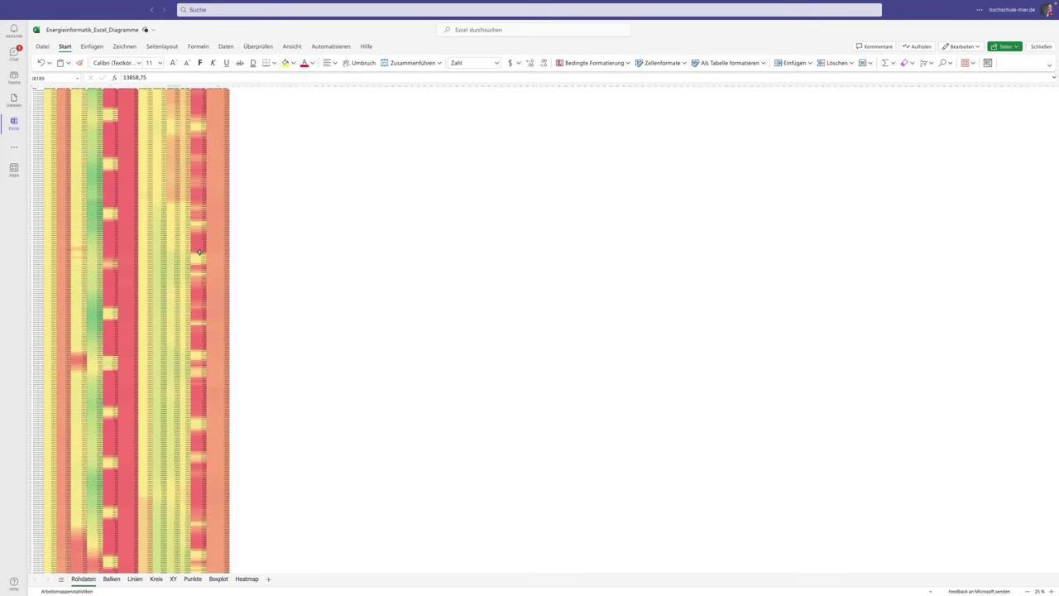
pyautogui.click(246, 579)
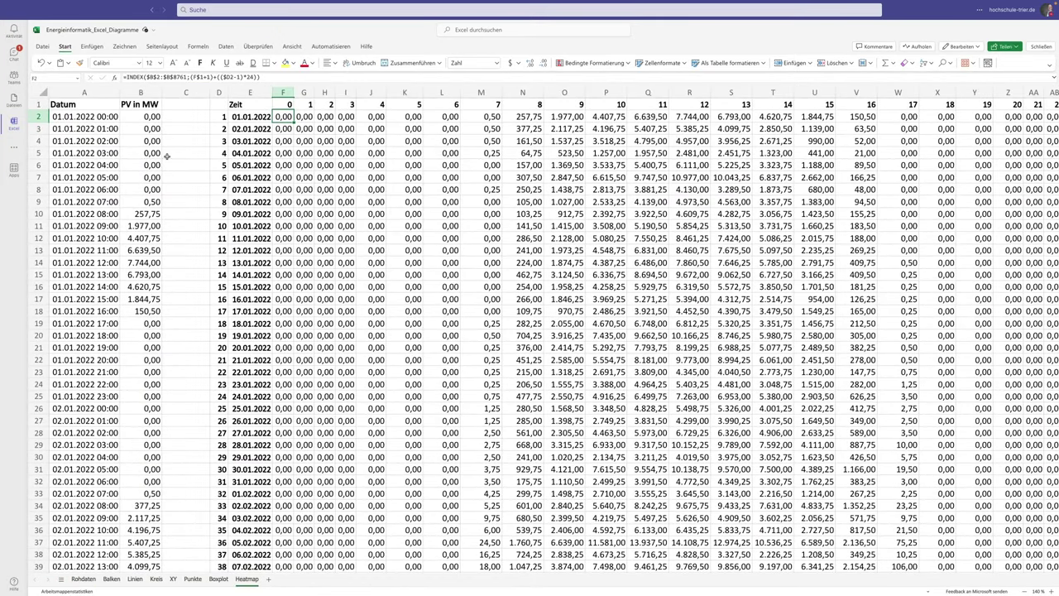
# Step: Add orange solid-fill data bars to the PV in MW values from B2 down
pyautogui.click(140, 116)
pyautogui.hotkey('ctrl', 'shift', 'Down')
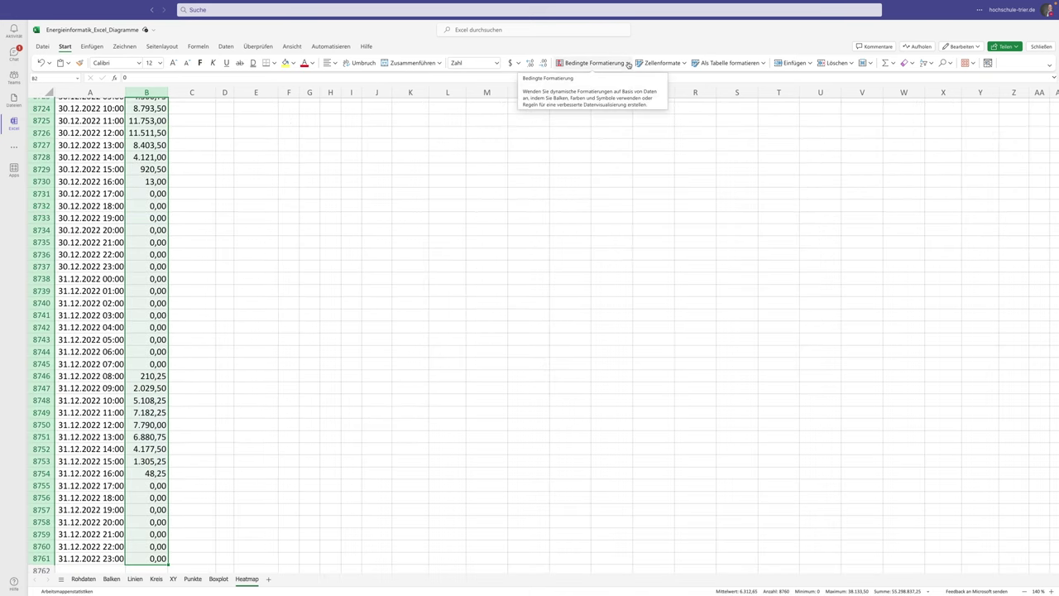
pyautogui.click(620, 64)
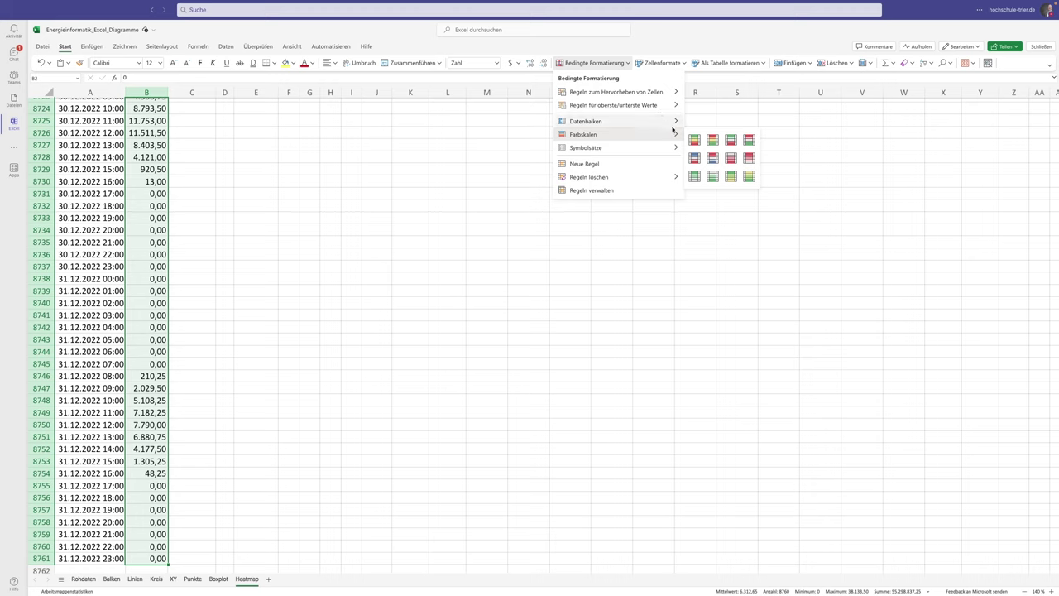
pyautogui.moveTo(586, 121)
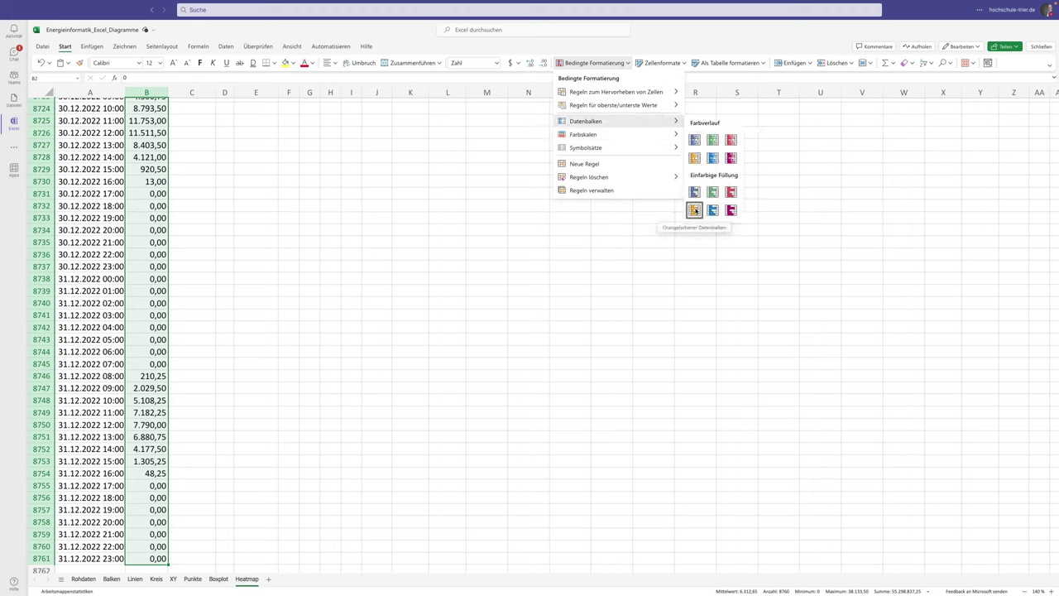
pyautogui.click(695, 210)
pyautogui.click(163, 229)
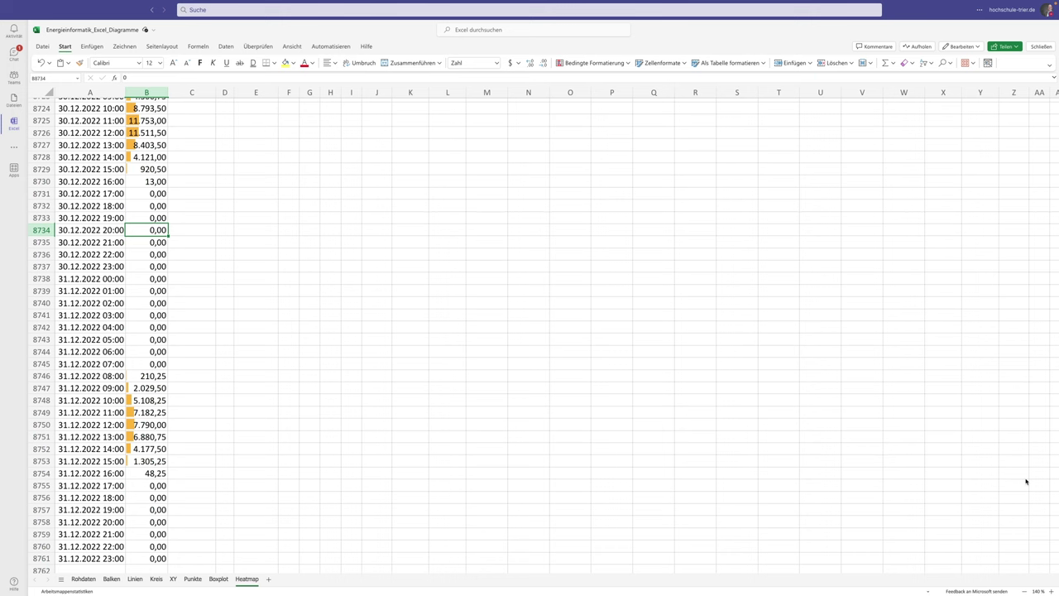
# Step: Scroll back to the top and select the first PV values B2:B9
pyautogui.scroll(3, 1049, 540)
pyautogui.scroll(2, 1054, 546)
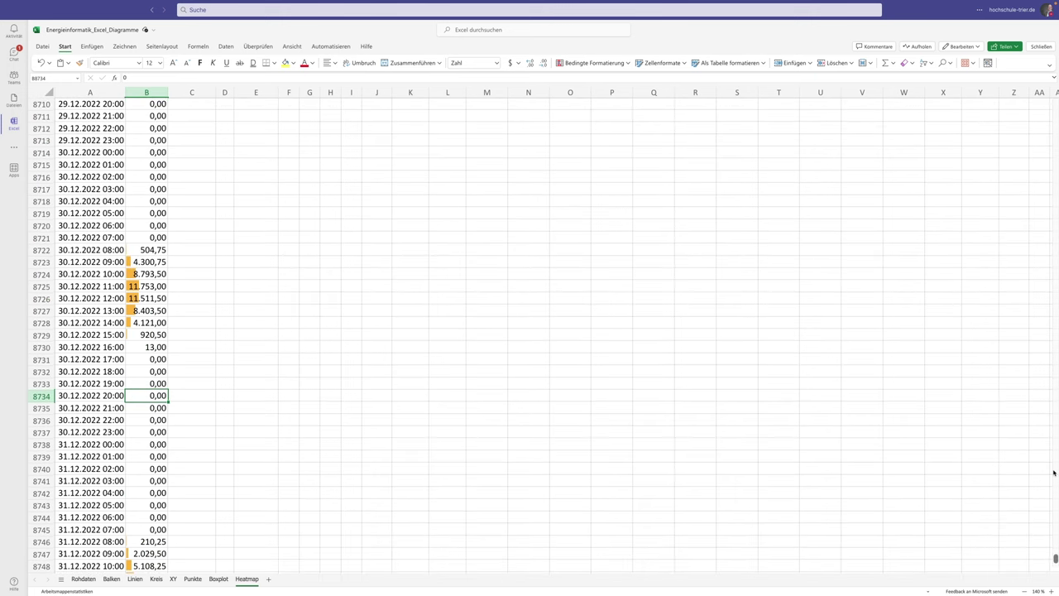
pyautogui.moveTo(1057, 558); pyautogui.dragTo(1056, 98)
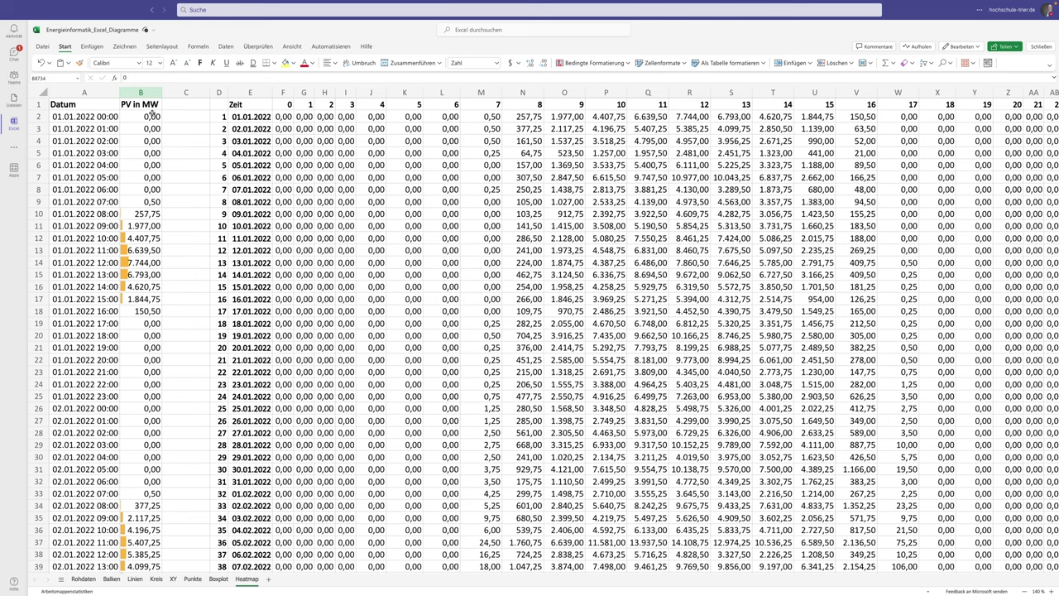
pyautogui.moveTo(152, 116); pyautogui.dragTo(148, 203)
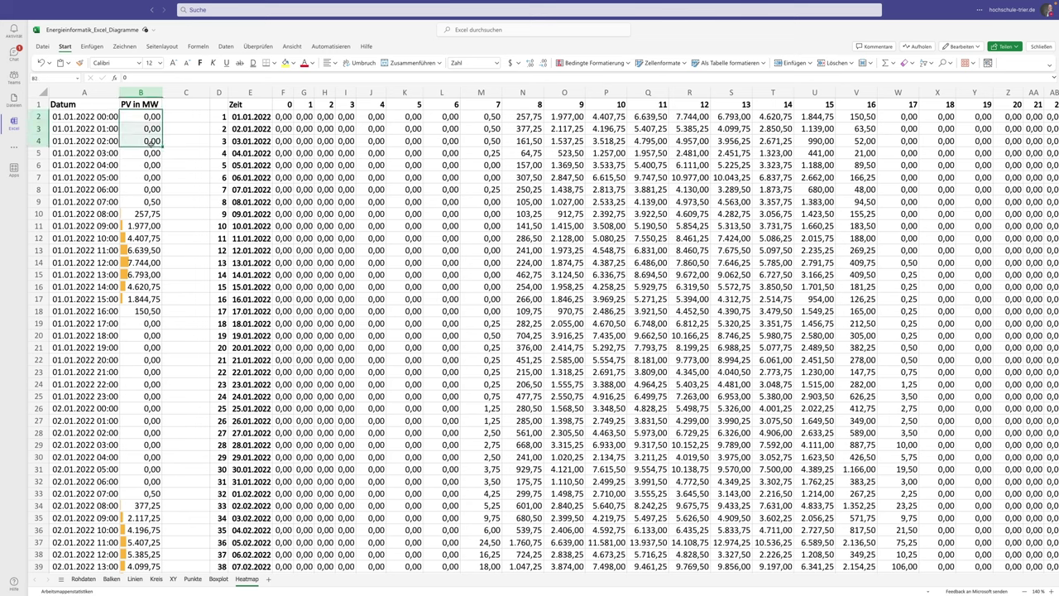
# Step: Select the day-by-hour matrix F2:AC366 and apply the red-yellow-green colour scale
pyautogui.click(283, 117)
pyautogui.moveTo(282, 117); pyautogui.dragTo(304, 129)
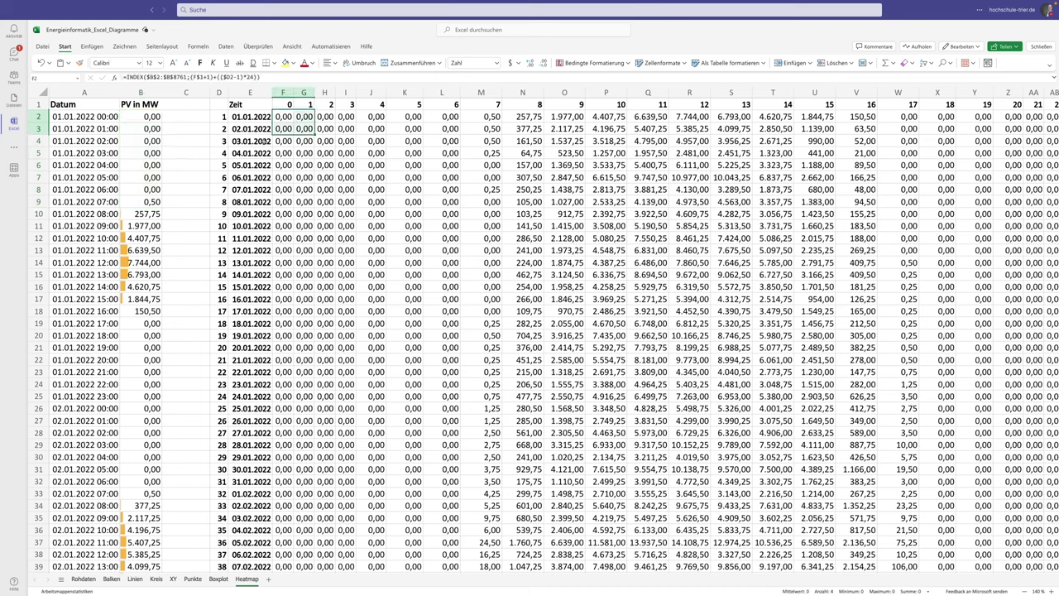
pyautogui.click(282, 117)
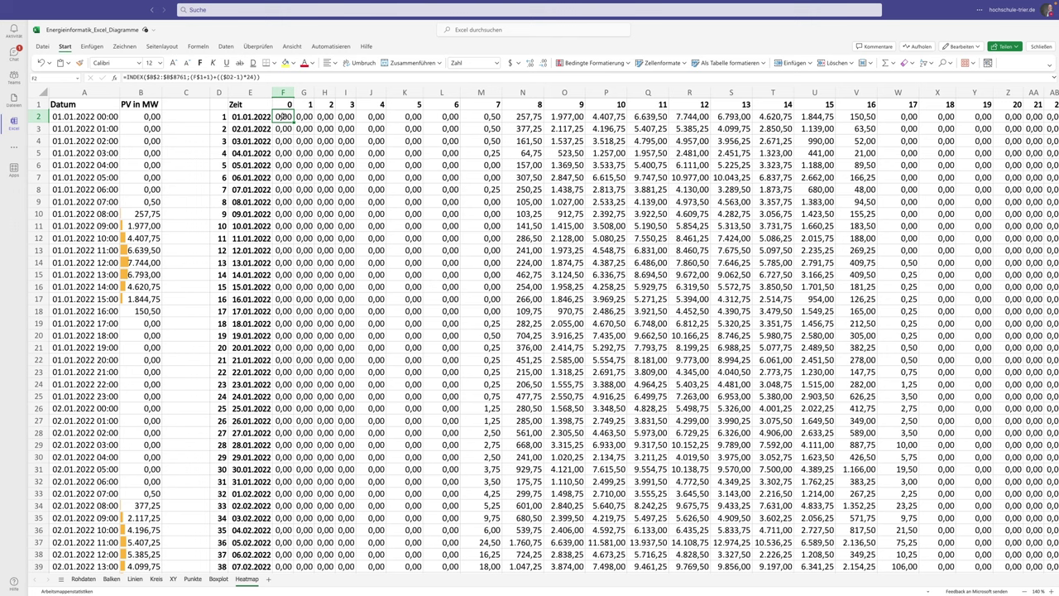
pyautogui.hotkey('ctrl', 'shift', 'Right')
pyautogui.hotkey('ctrl', 'shift', 'Down')
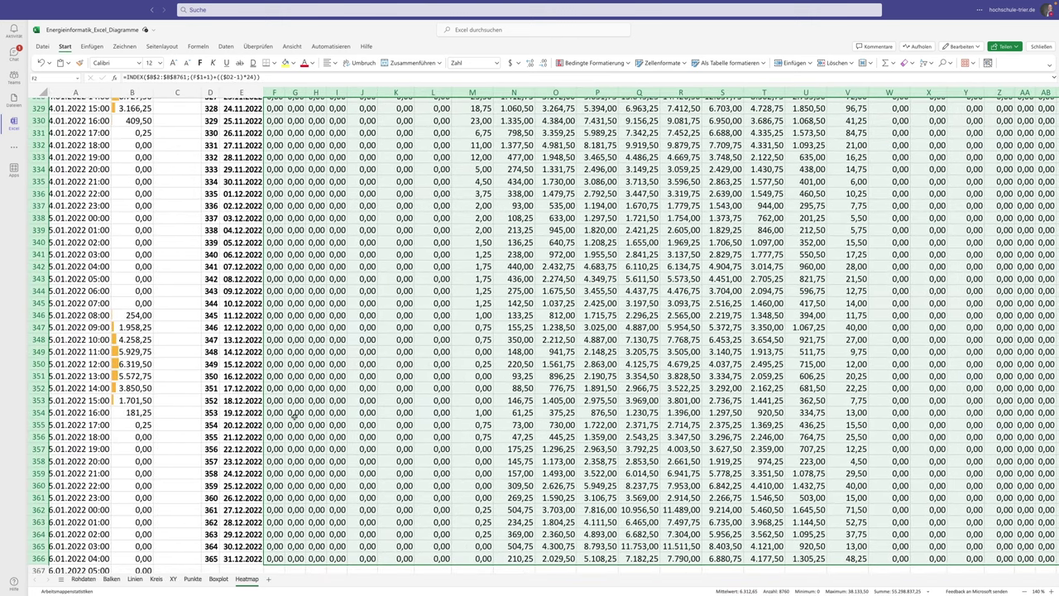
pyautogui.click(628, 65)
pyautogui.moveTo(596, 135)
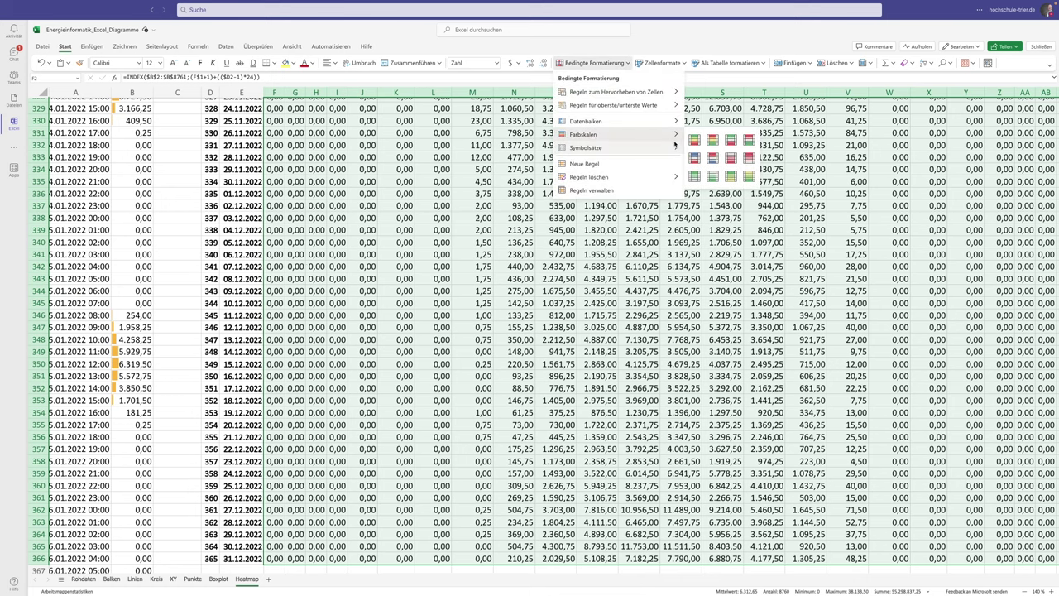
pyautogui.click(692, 139)
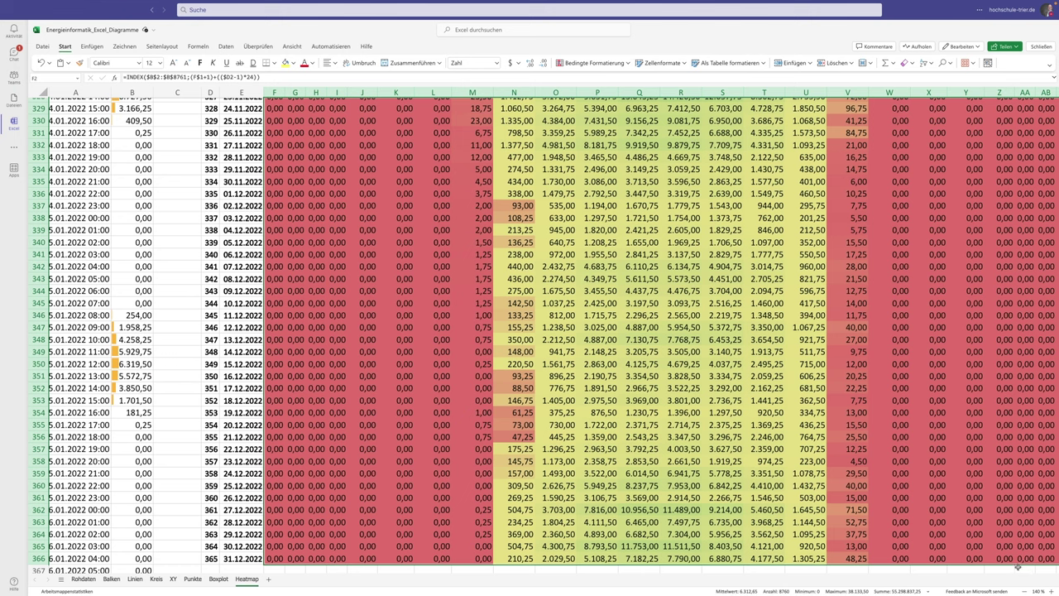
# Step: Scroll through the coloured matrix and zoom out to see the whole heatmap
pyautogui.keyDown('ctrl'); pyautogui.scroll(-2, 540, 356); pyautogui.keyUp('ctrl')
pyautogui.keyDown('ctrl'); pyautogui.scroll(-3, 540, 356); pyautogui.keyUp('ctrl')
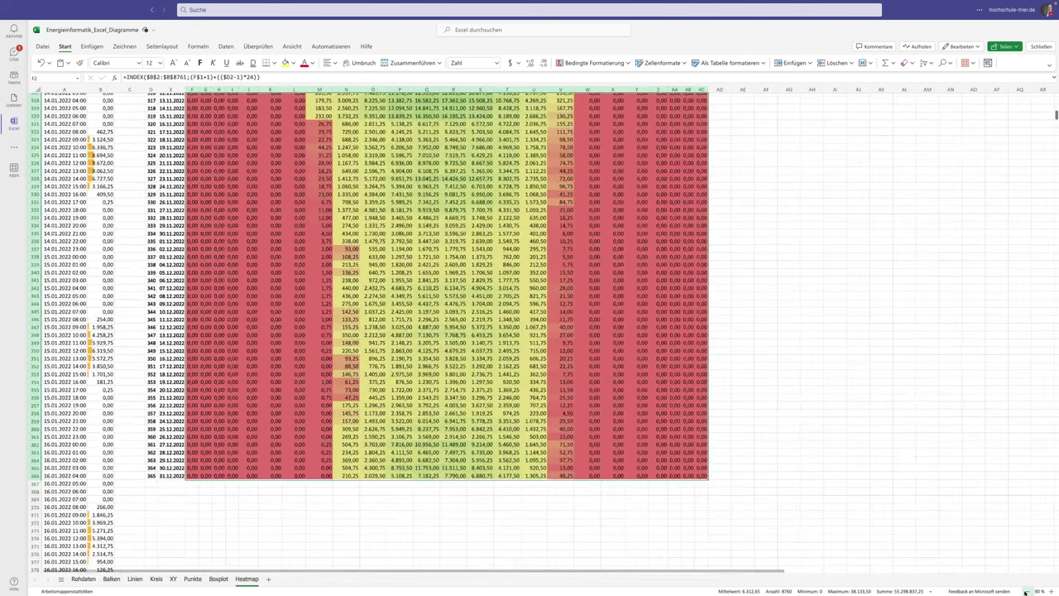
pyautogui.keyDown('ctrl'); pyautogui.scroll(-2, 540, 356); pyautogui.keyUp('ctrl')
pyautogui.keyDown('ctrl'); pyautogui.scroll(-1, 541, 356); pyautogui.keyUp('ctrl')
pyautogui.scroll(5, 541, 356)
pyautogui.scroll(5, 540, 355)
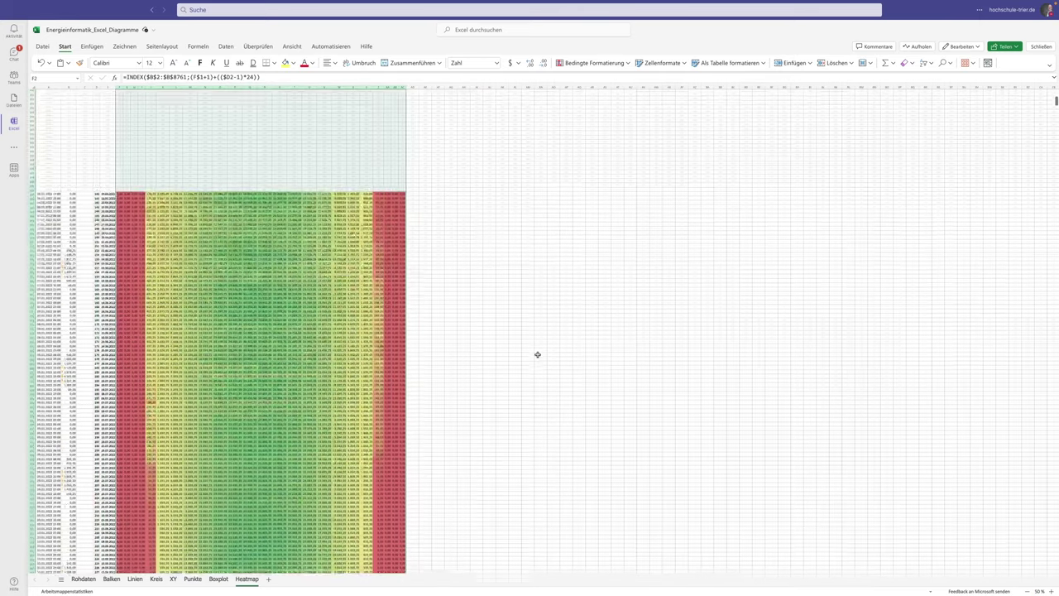
pyautogui.scroll(5, 539, 355)
pyautogui.scroll(5, 538, 354)
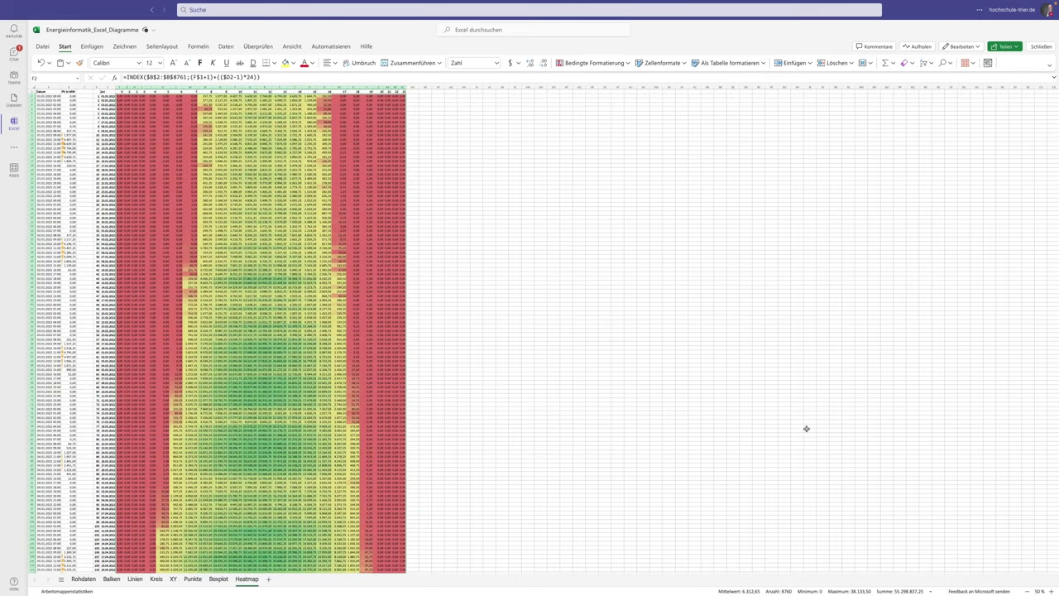
pyautogui.click(1028, 591)
pyautogui.click(1028, 592)
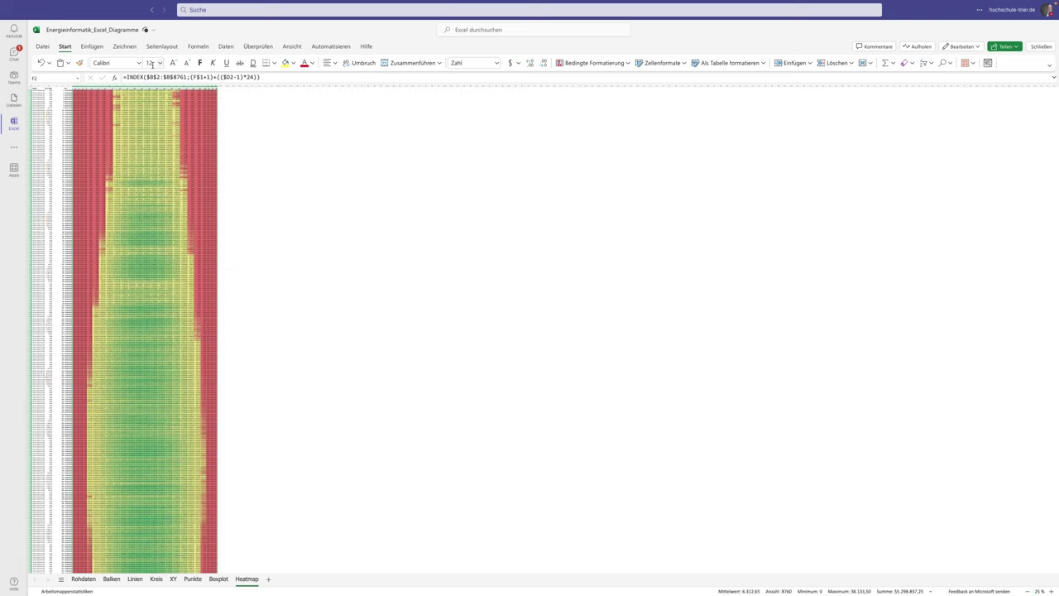
# Step: Set the matrix font size, trying 1 before choosing 8
pyautogui.click(152, 63)
pyautogui.write('1')
pyautogui.press('Return')
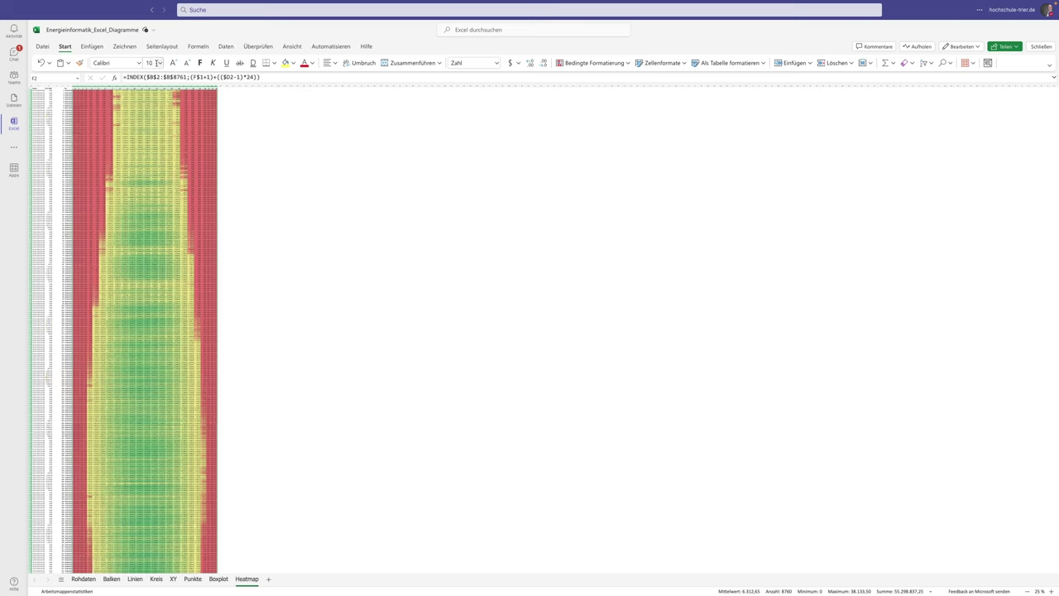
pyautogui.click(160, 63)
pyautogui.click(153, 75)
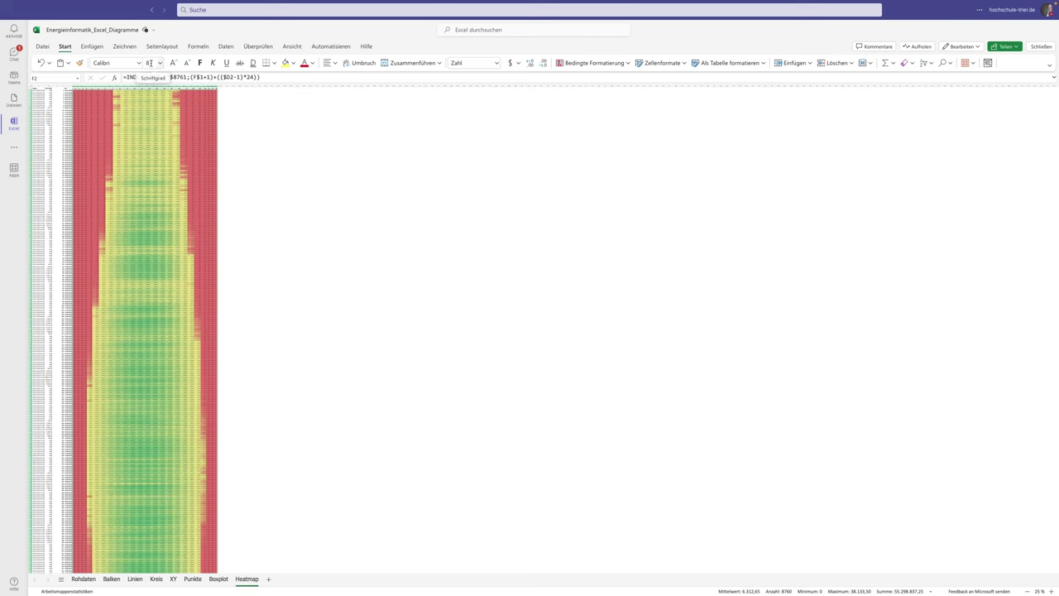
pyautogui.click(159, 63)
pyautogui.click(160, 62)
pyautogui.click(173, 63)
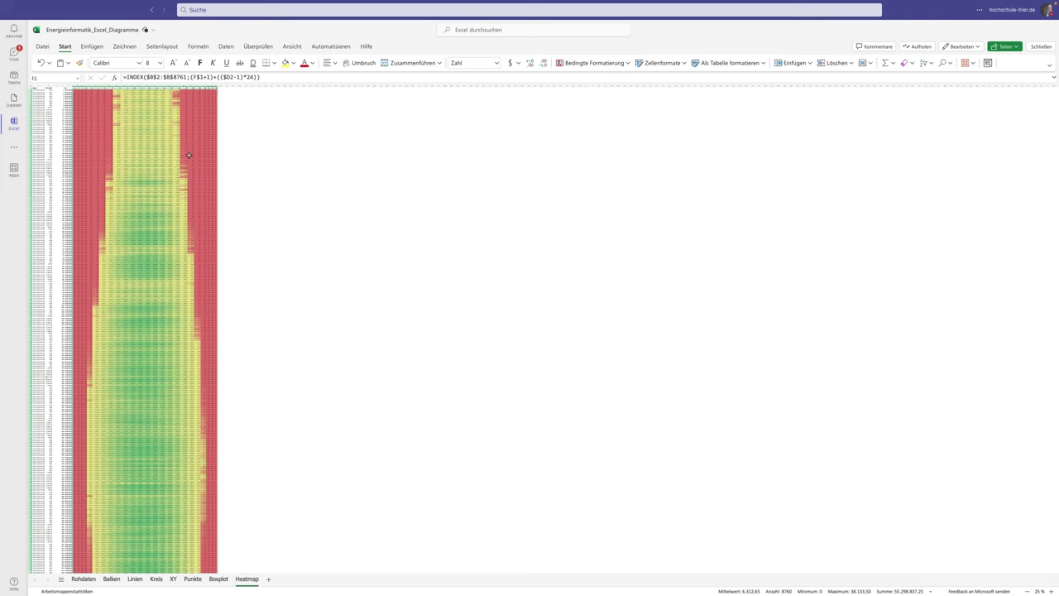
# Step: Leave the font colour unchanged and try matrix font sizes 6, 2 and then 5
pyautogui.click(314, 64)
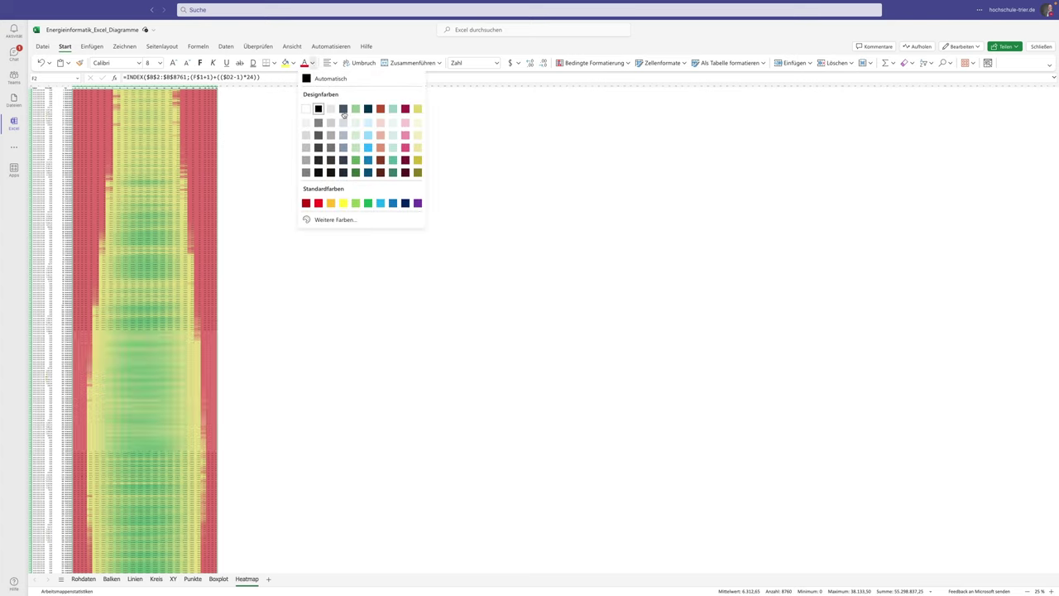
pyautogui.click(384, 35)
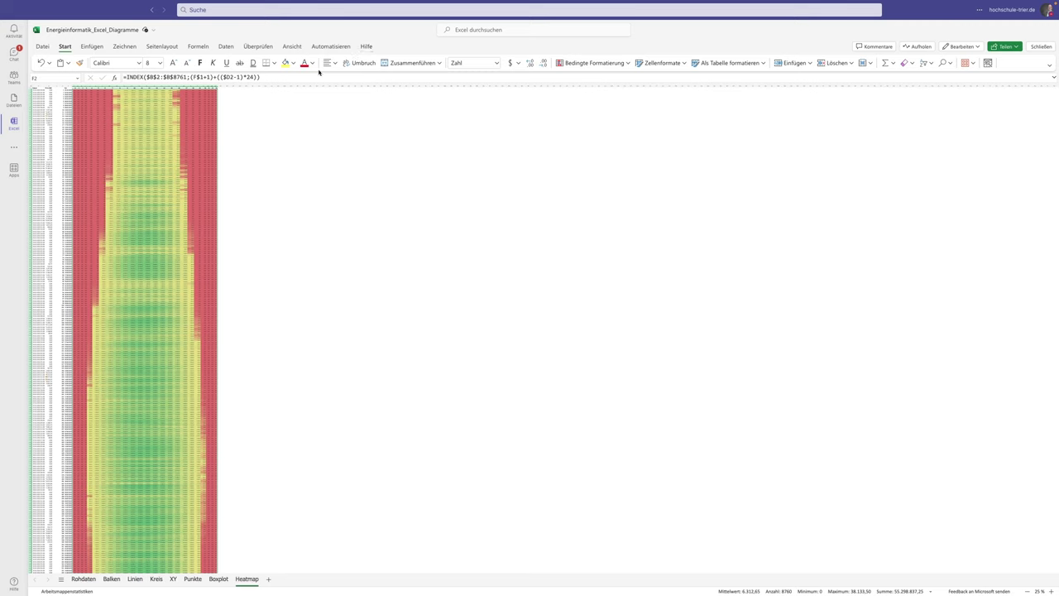
pyautogui.click(143, 63)
pyautogui.write('6')
pyautogui.press('Return')
pyautogui.write('2')
pyautogui.press('Return')
pyautogui.write('5')
pyautogui.scroll(-5, 171, 376)
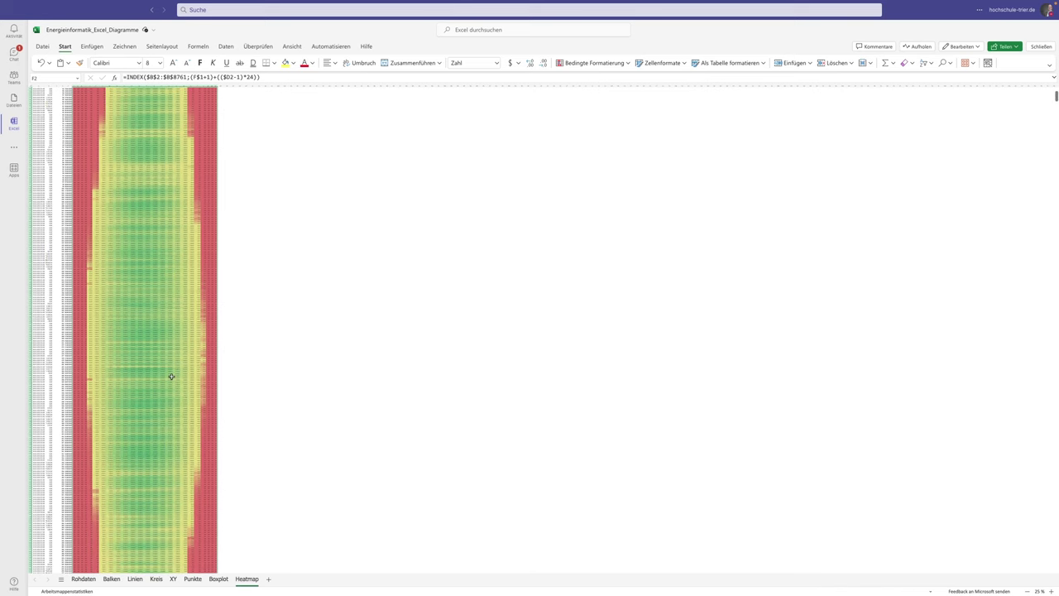
pyautogui.scroll(-3, 172, 377)
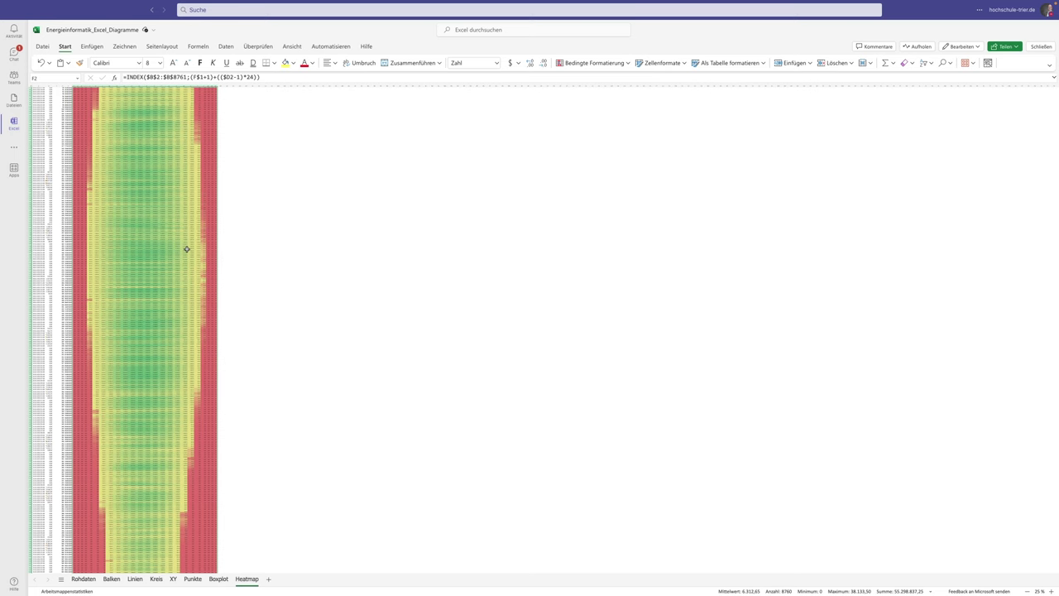
pyautogui.scroll(-5, 187, 249)
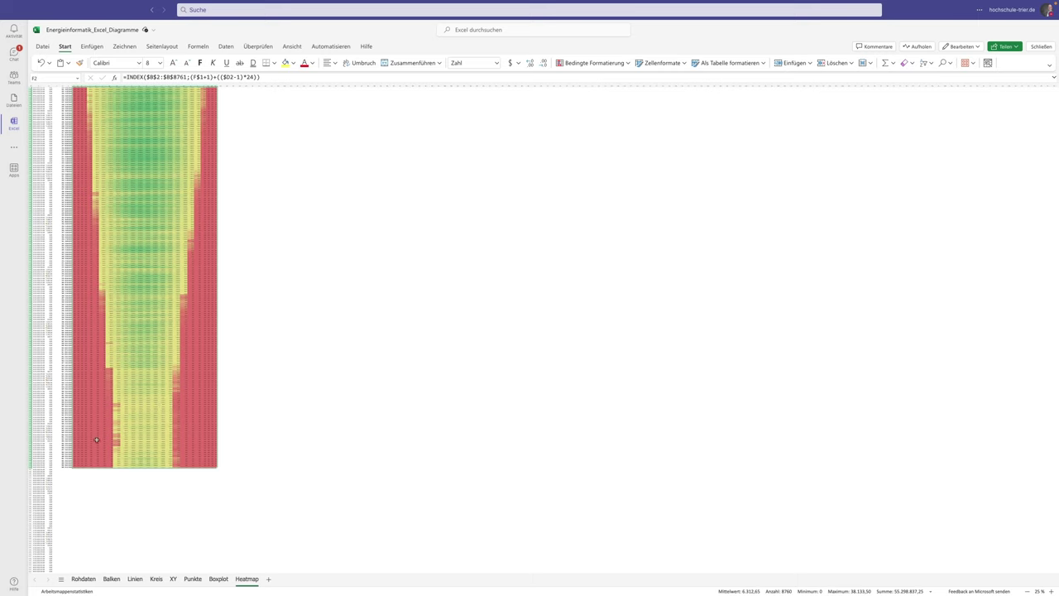
pyautogui.scroll(3, 90, 332)
pyautogui.scroll(2, 89, 332)
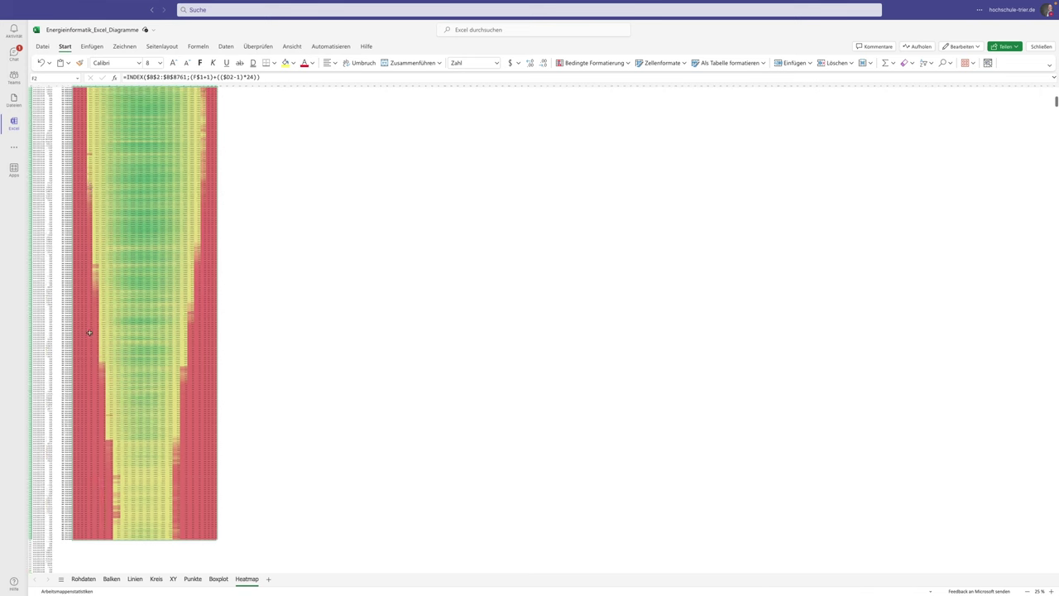
pyautogui.scroll(3, 89, 331)
pyautogui.scroll(2, 89, 332)
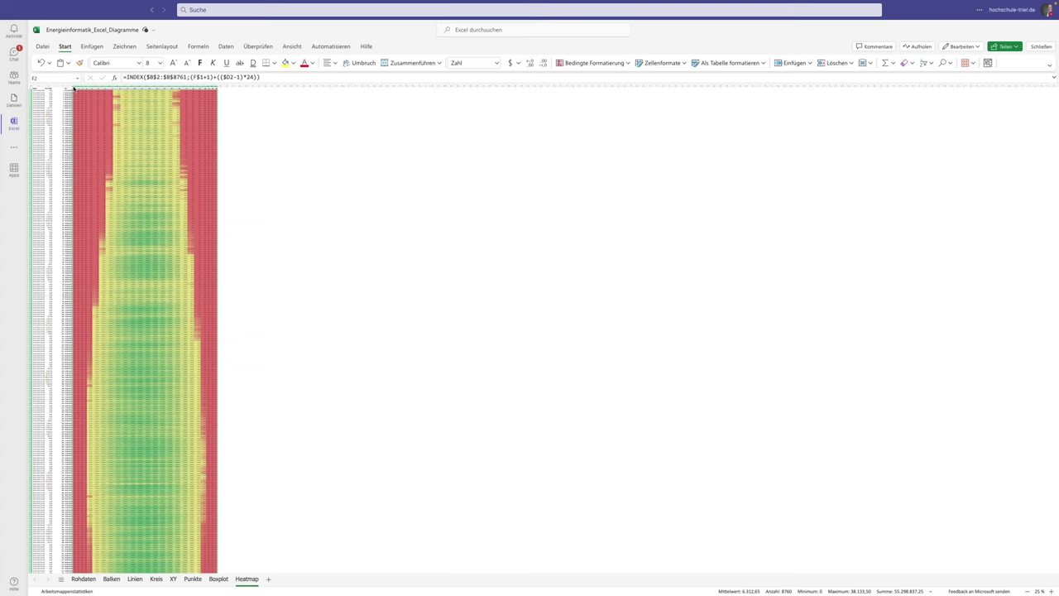
# Step: Narrow the heatmap's hour columns to width 0.43 and shorten the rows
pyautogui.moveTo(77, 84); pyautogui.dragTo(209, 87)
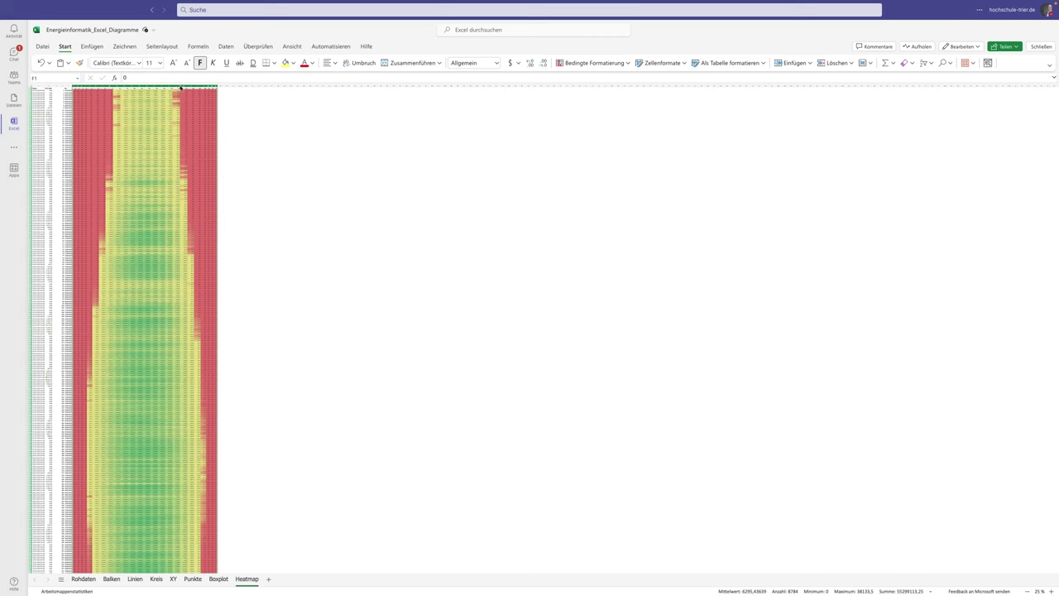
pyautogui.moveTo(179, 86); pyautogui.dragTo(173, 87)
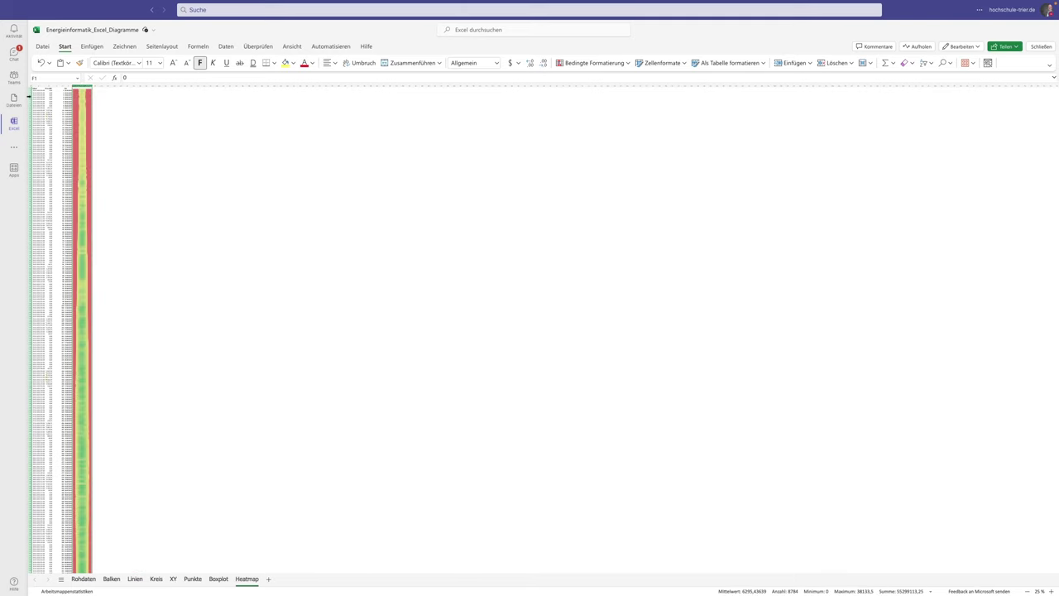
pyautogui.moveTo(30, 98); pyautogui.dragTo(30, 97)
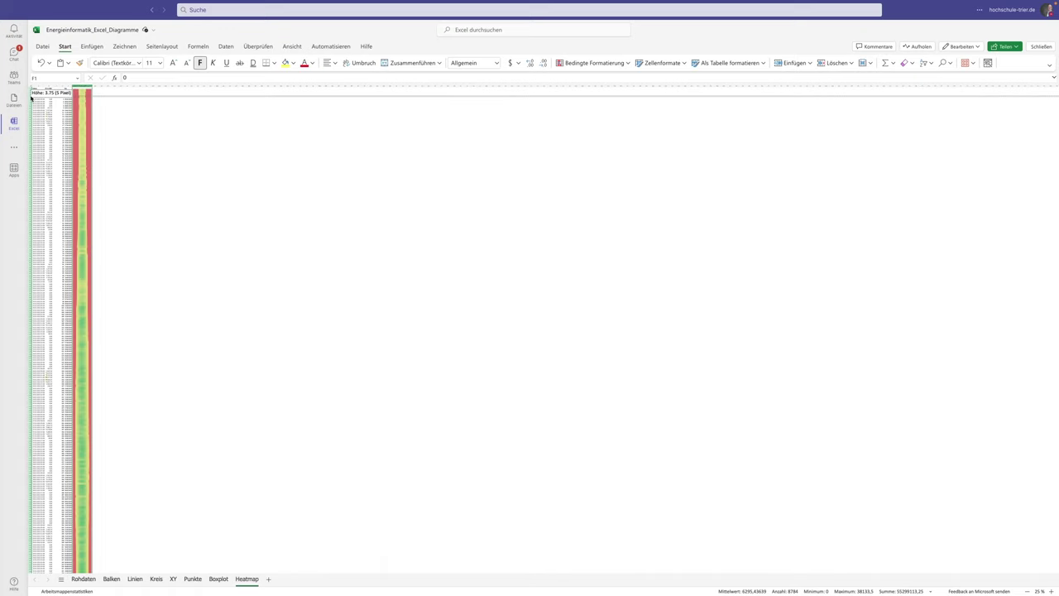
pyautogui.moveTo(31, 97); pyautogui.dragTo(31, 96)
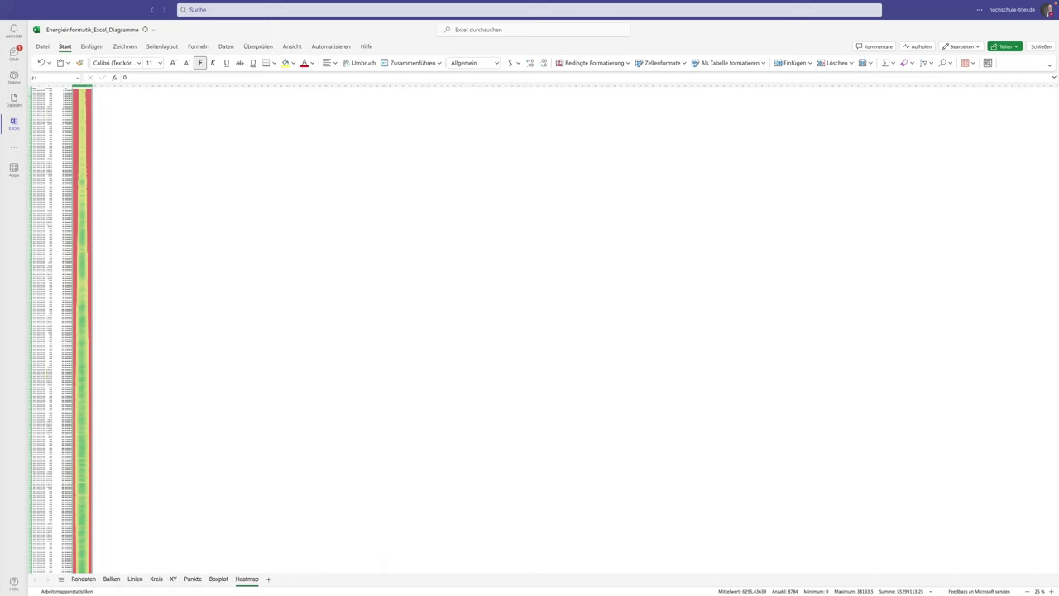
pyautogui.click(31, 86)
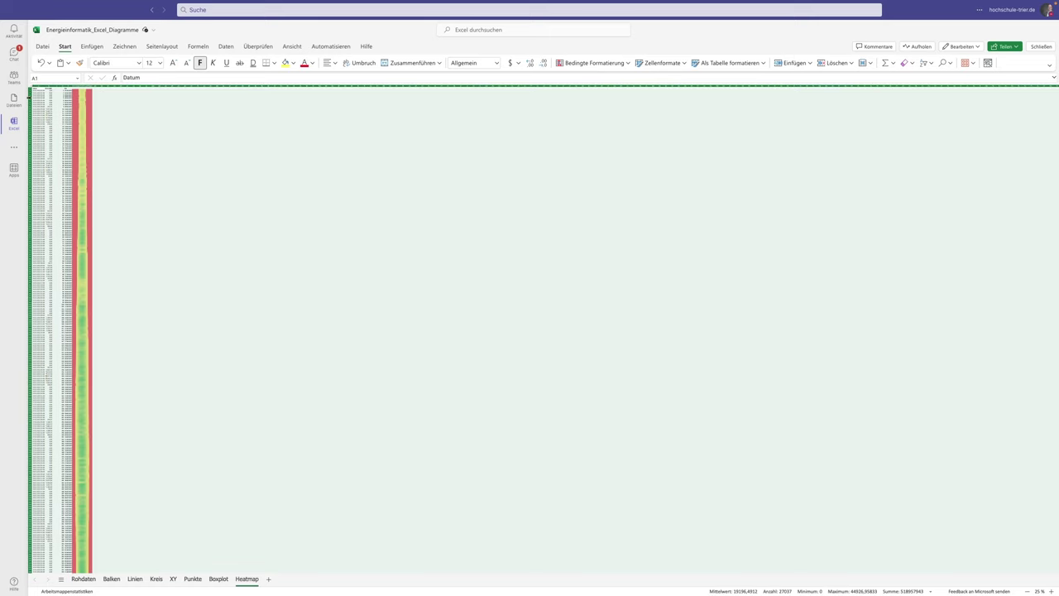
# Step: Select the whole Heatmap sheet and zoom in to 150 %
pyautogui.moveTo(30, 86); pyautogui.dragTo(30, 95)
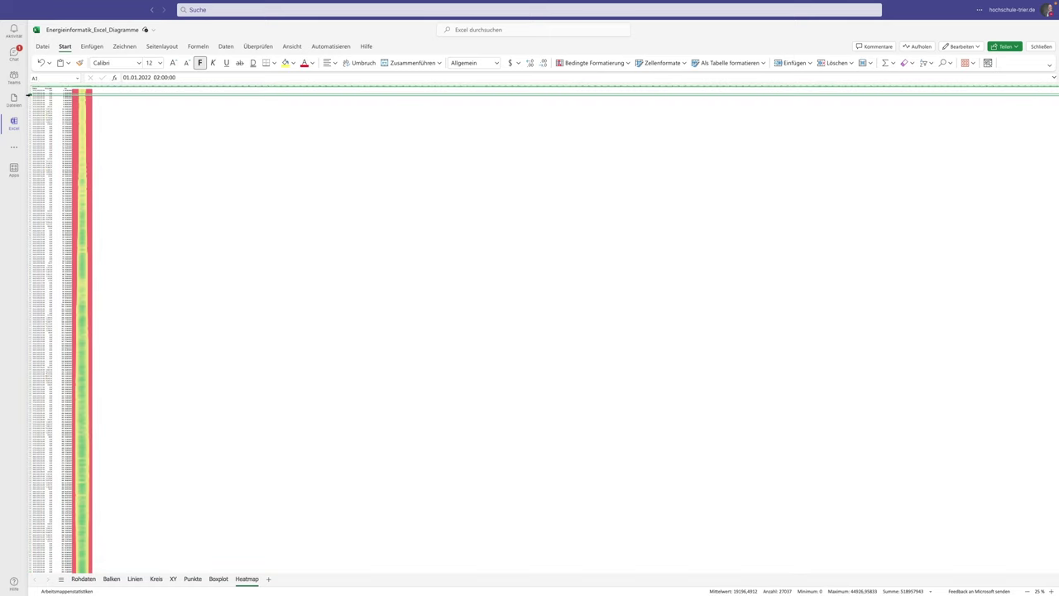
pyautogui.click(30, 85)
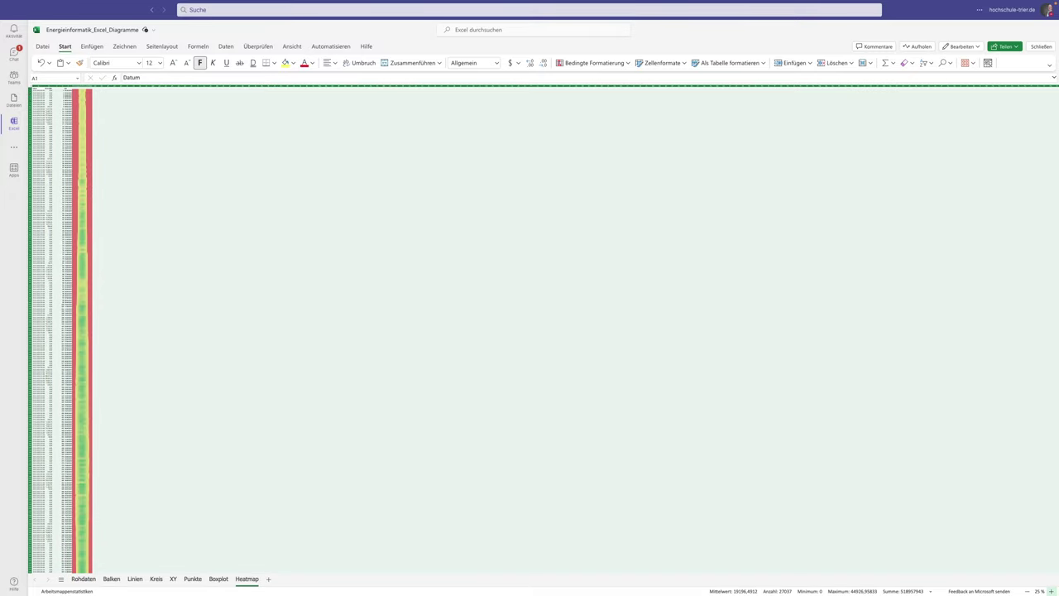
pyautogui.click(1051, 592)
pyautogui.click(1051, 592)
pyautogui.click(1051, 591)
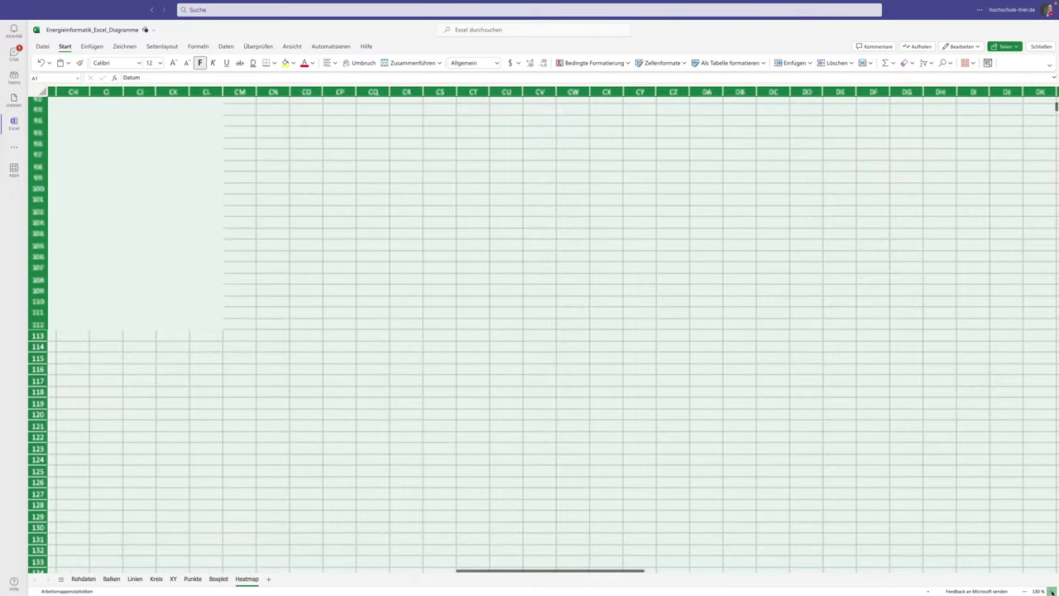
pyautogui.click(1051, 592)
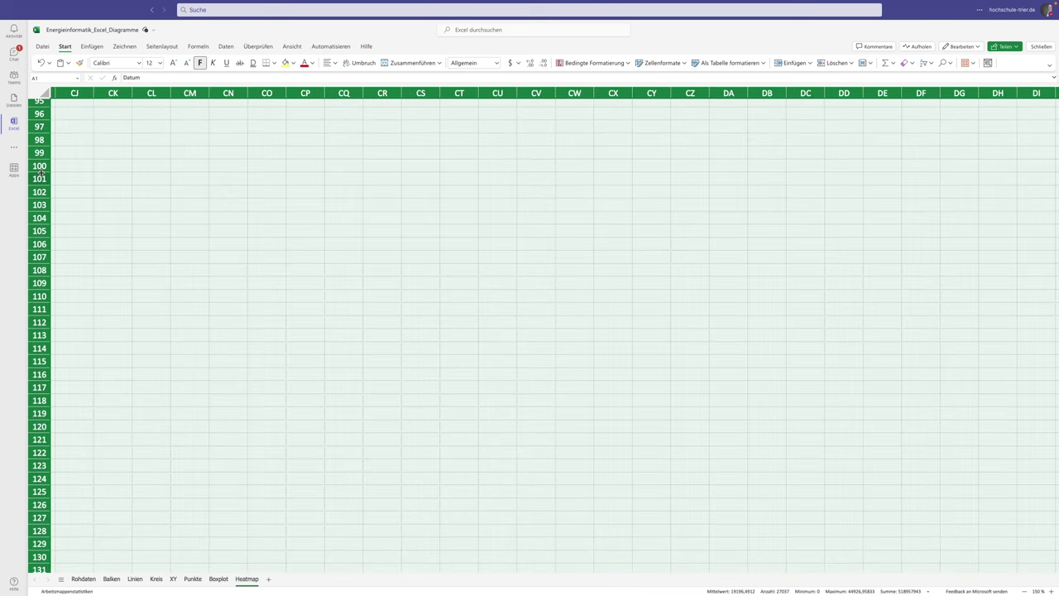
# Step: Resize every row and every column to 8 pixels, then zoom back out
pyautogui.moveTo(40, 172); pyautogui.dragTo(40, 168)
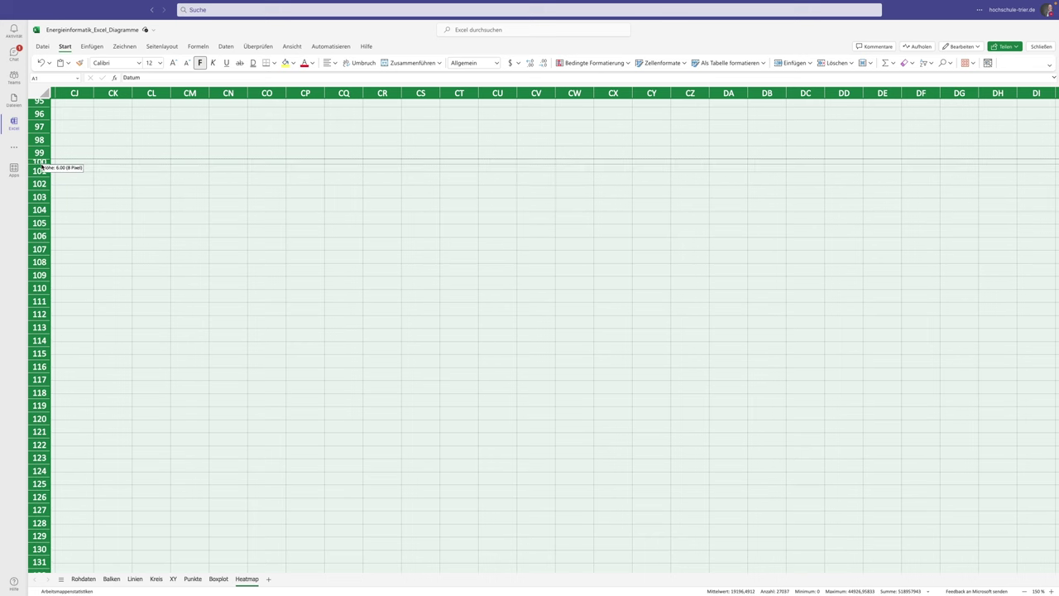
pyautogui.moveTo(39, 166); pyautogui.dragTo(40, 166)
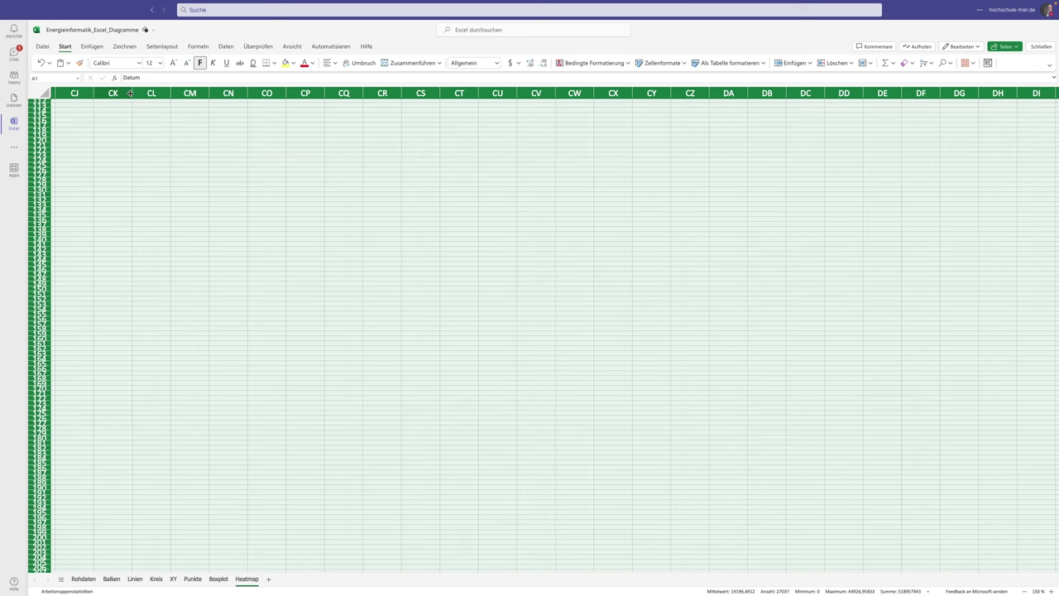
pyautogui.moveTo(131, 94); pyautogui.dragTo(102, 95)
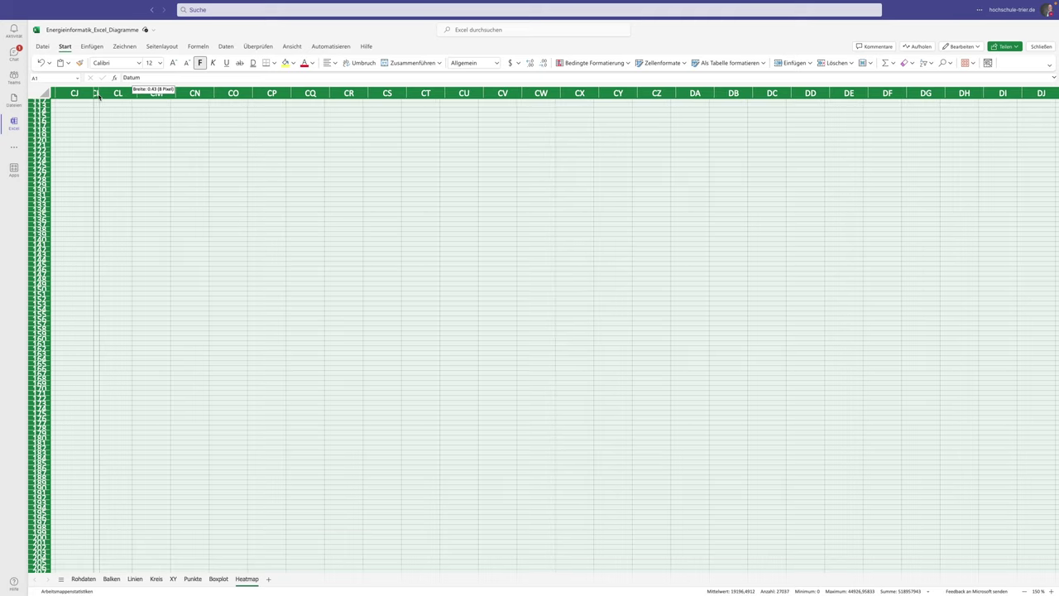
pyautogui.moveTo(102, 95); pyautogui.dragTo(102, 96)
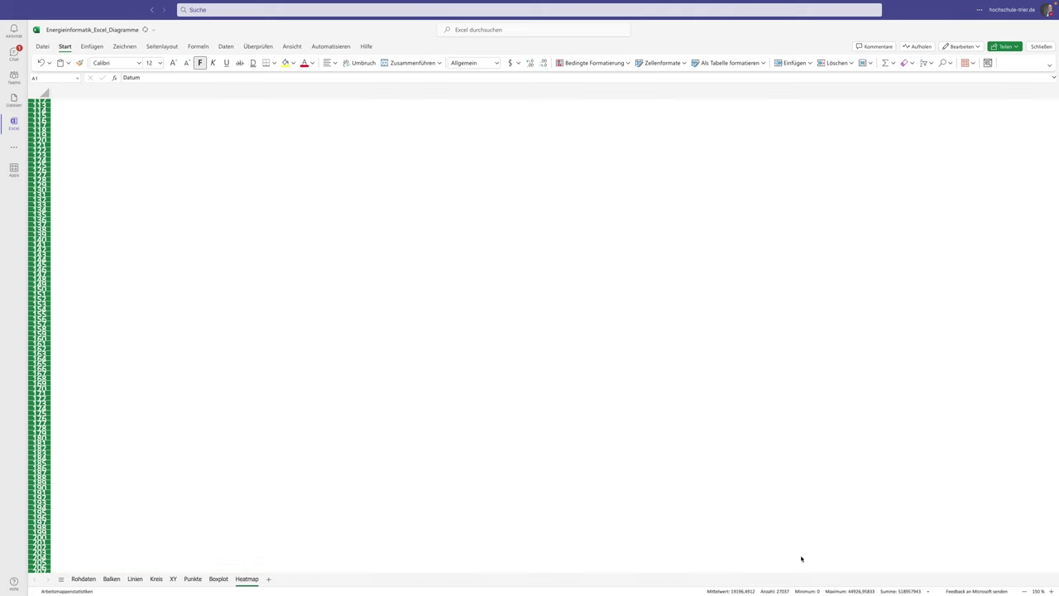
pyautogui.click(1024, 591)
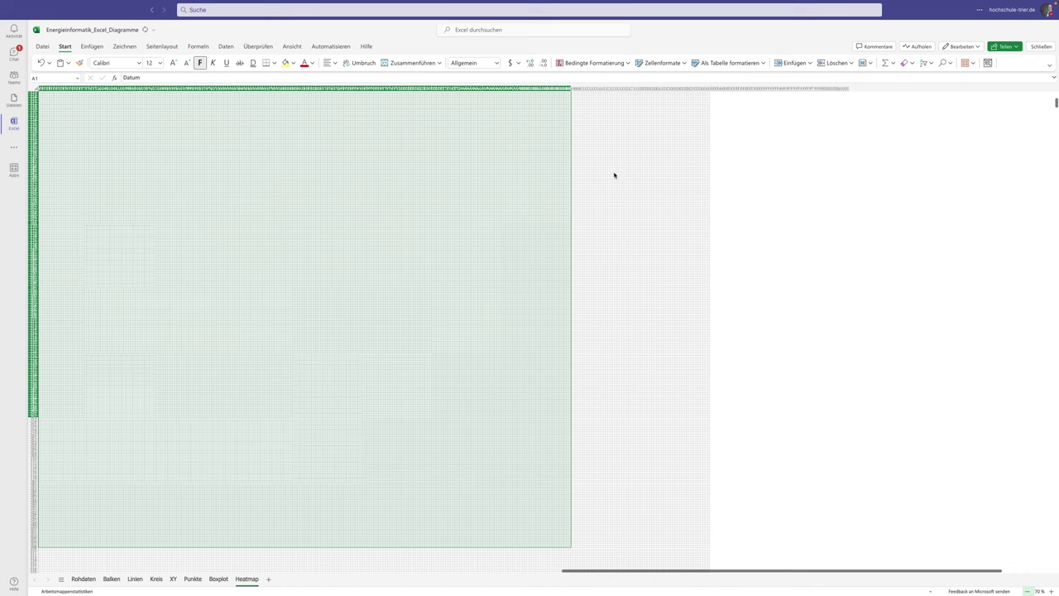
pyautogui.keyDown('ctrl'); pyautogui.scroll(-4, 614, 175); pyautogui.keyUp('ctrl')
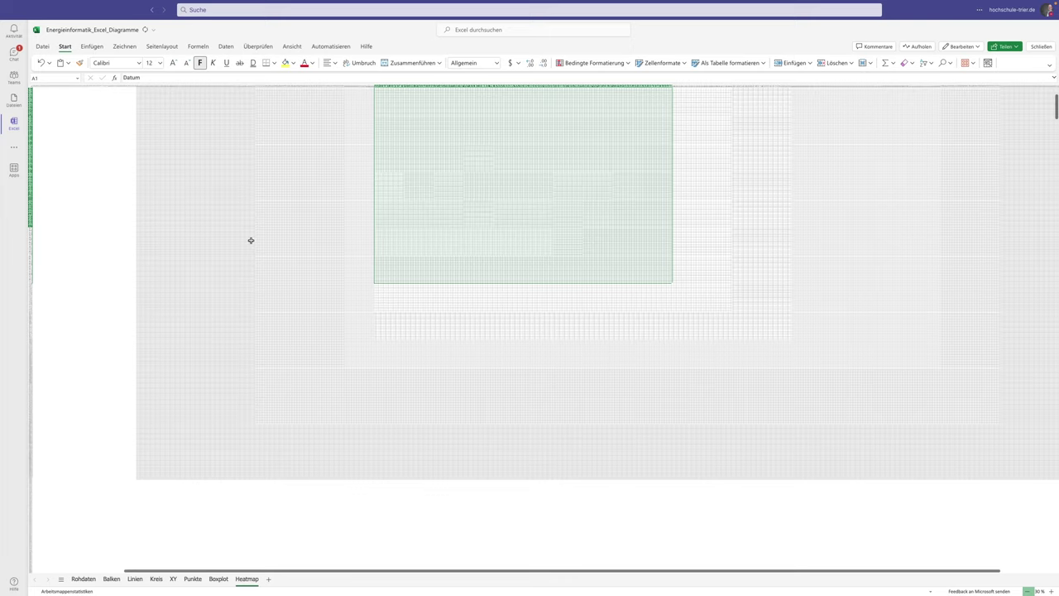
pyautogui.keyDown('ctrl'); pyautogui.scroll(-1, 251, 240); pyautogui.keyUp('ctrl')
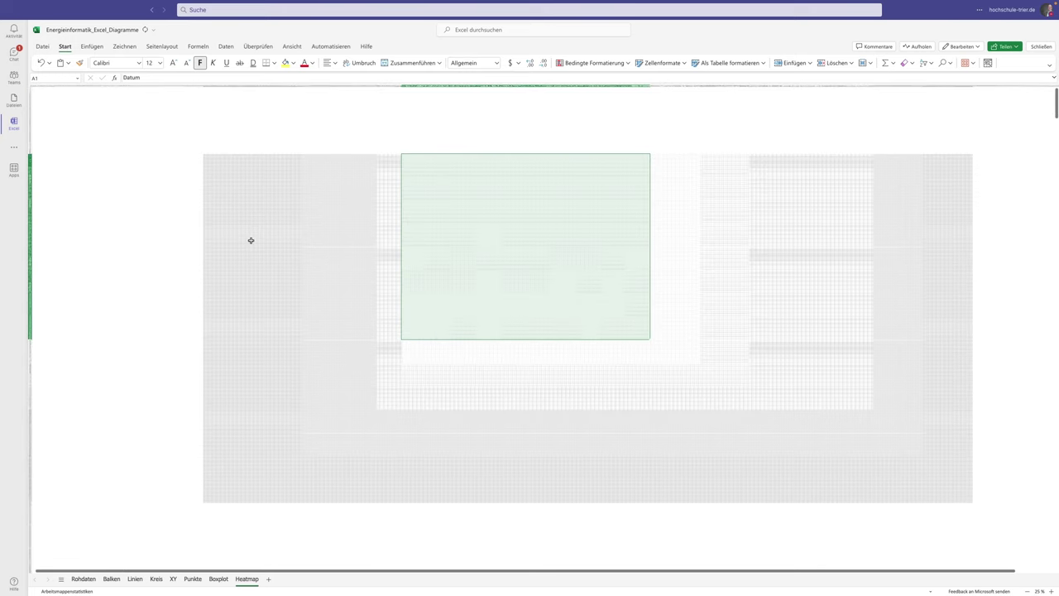
pyautogui.hotkey('ctrl', 'a')
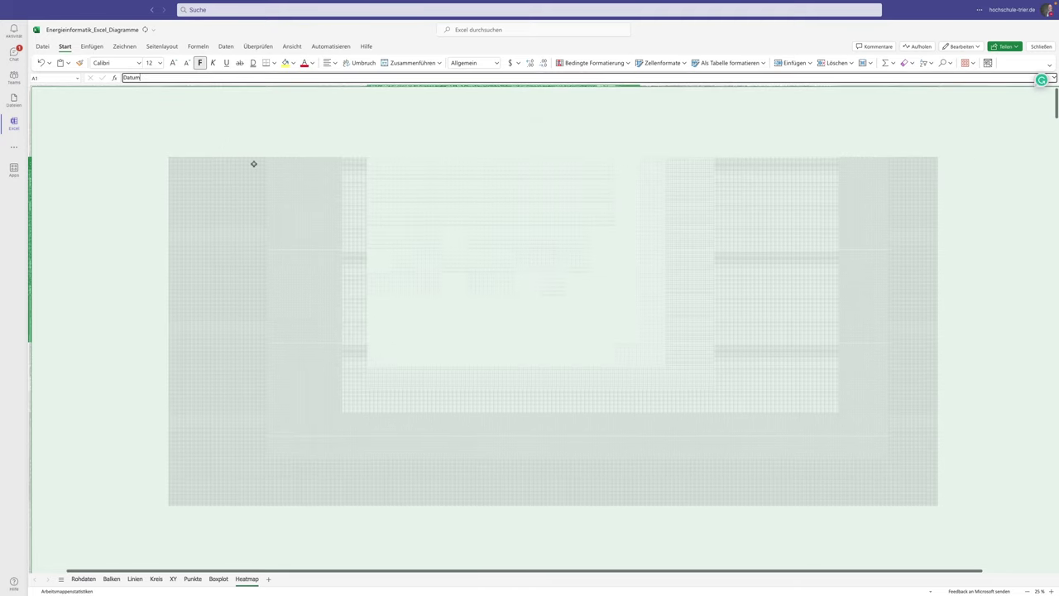
pyautogui.press('Escape')
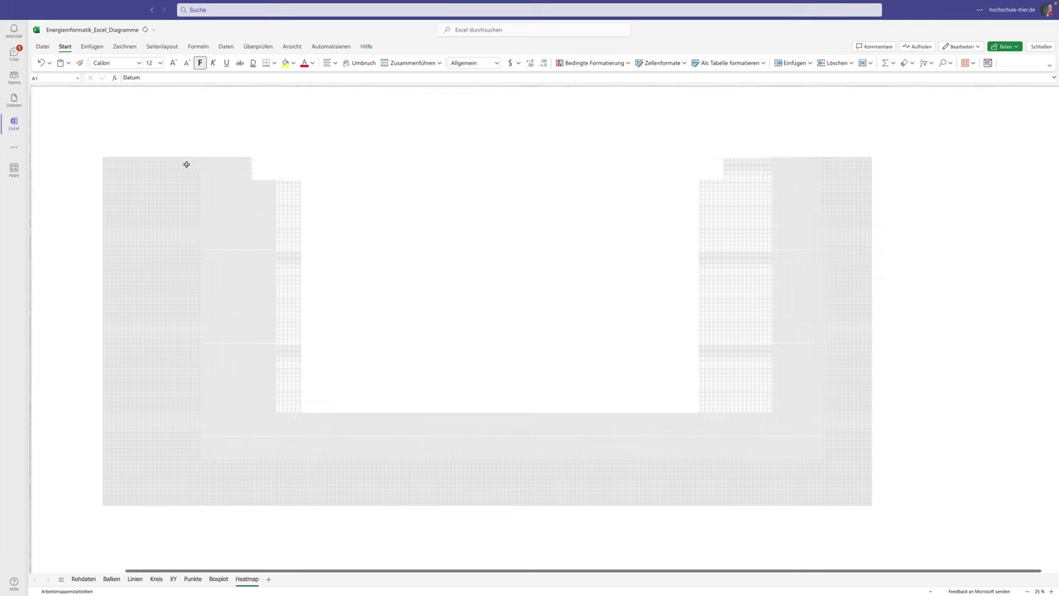
pyautogui.hscroll(-2, 186, 164)
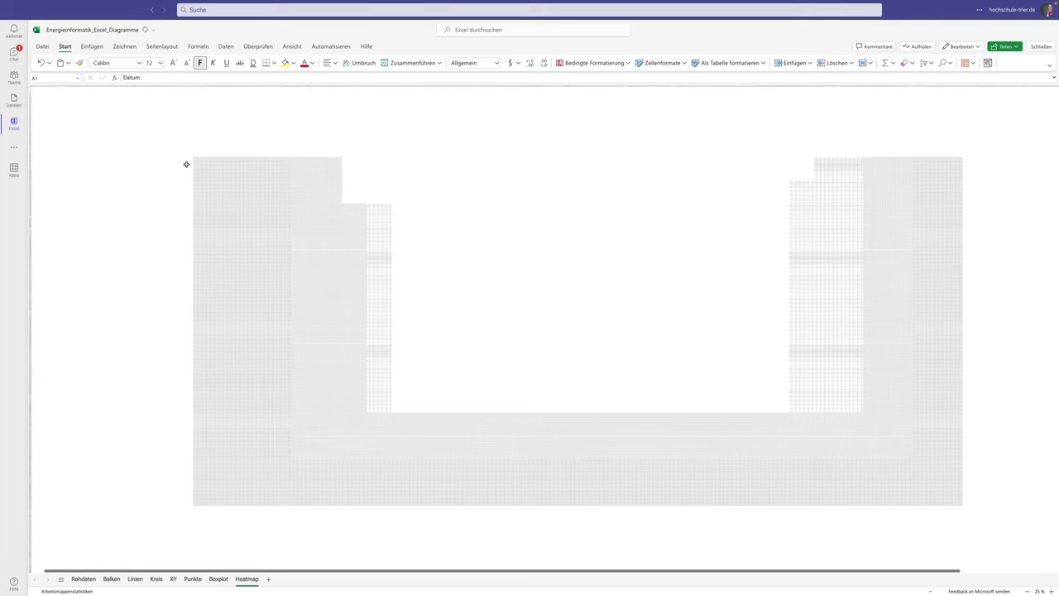
pyautogui.hscroll(-1, 186, 164)
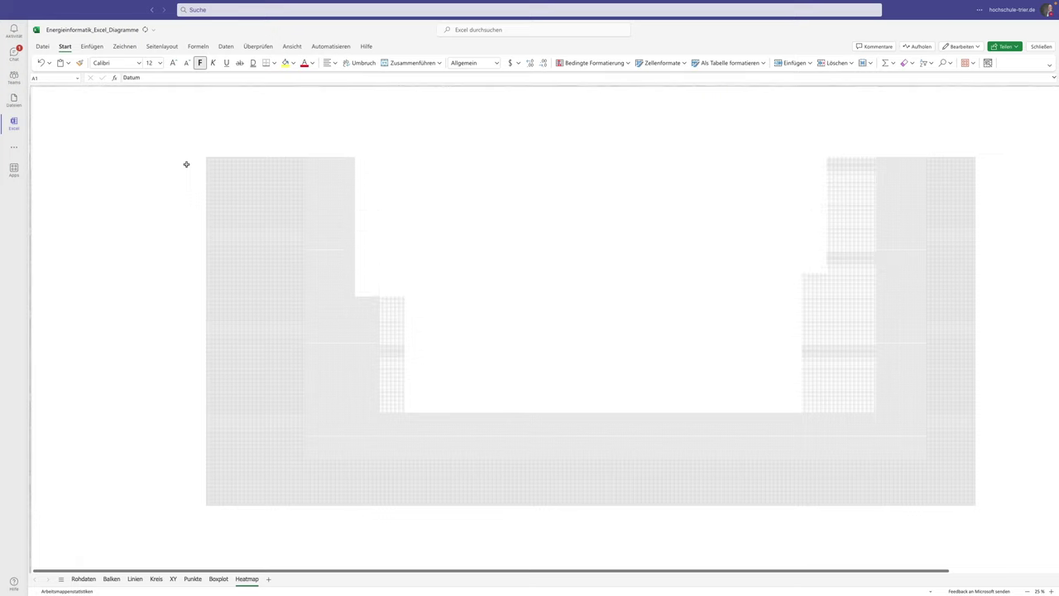